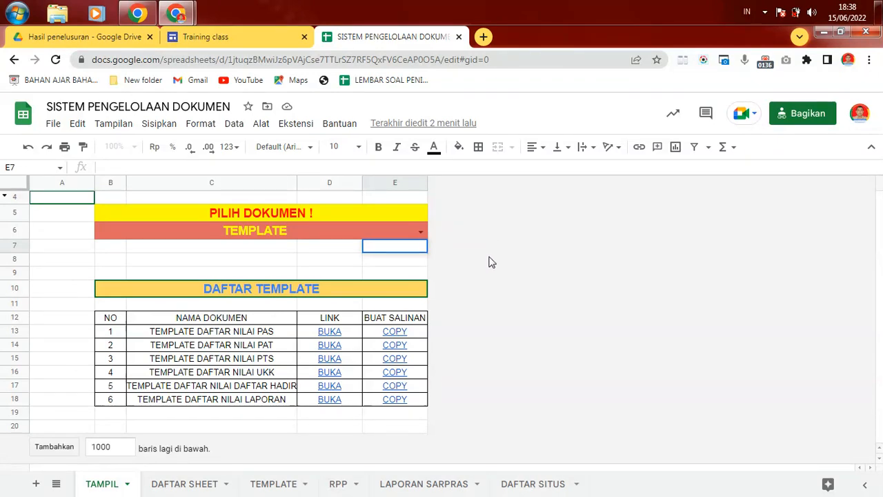
# Step: Move up to the PILIH DOKUMEN selector on the TAMPIL sheet, which shows TEMPLATE
pyautogui.press('Up')
# Step: Review the B6 document choices, keep TEMPLATE, and go to the Drive 'ppdb' results
pyautogui.press('Return')
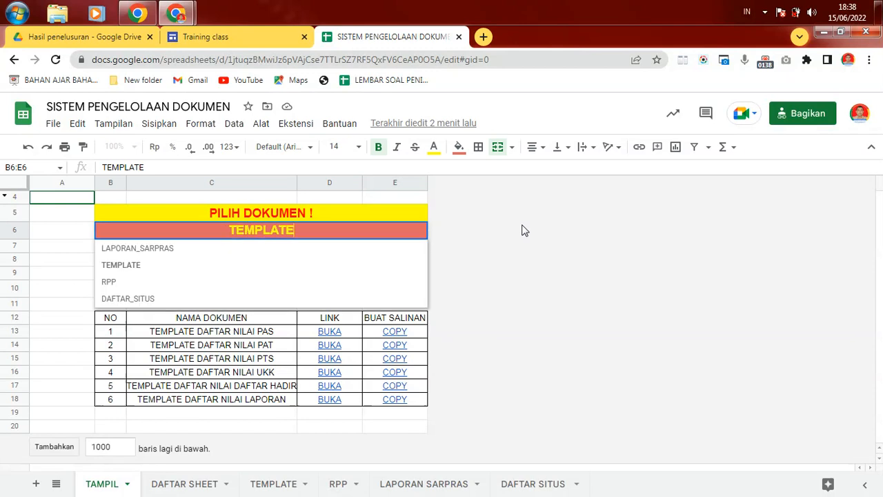
pyautogui.click(529, 212)
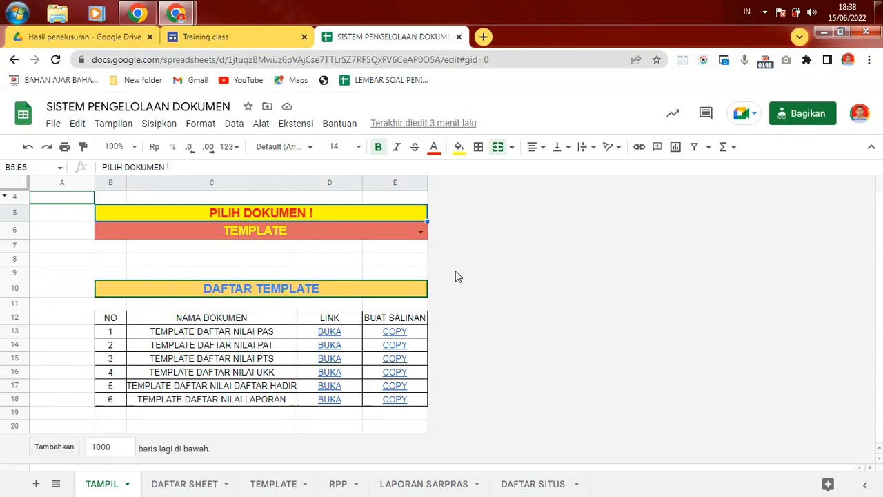
pyautogui.click(49, 36)
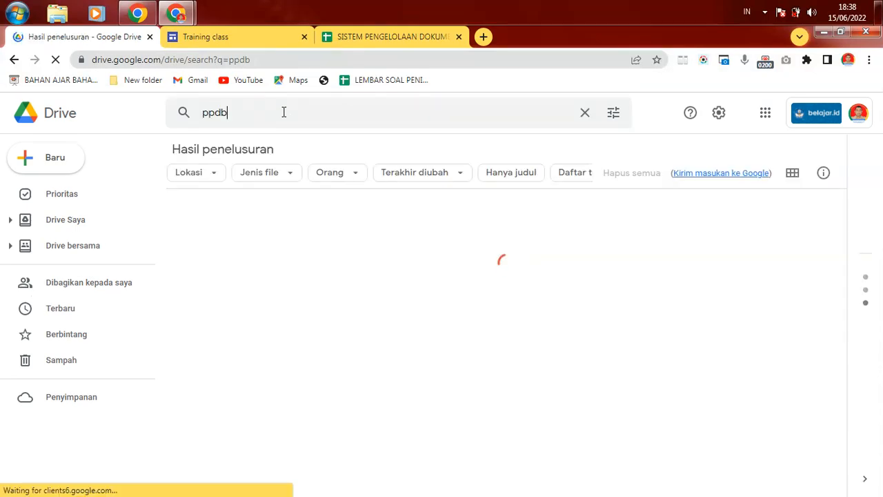
# Step: Browse the 'ppdb' search results and expand the shared drives in a widened sidebar
pyautogui.click(283, 113)
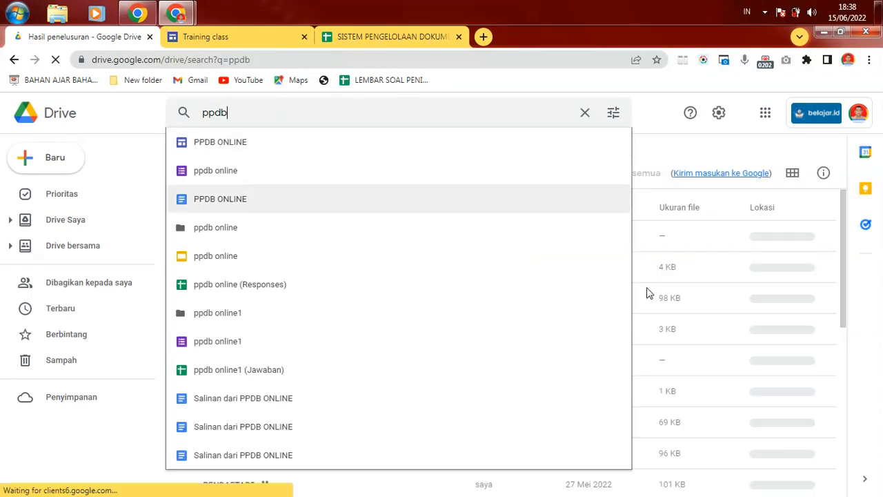
pyautogui.click(143, 219)
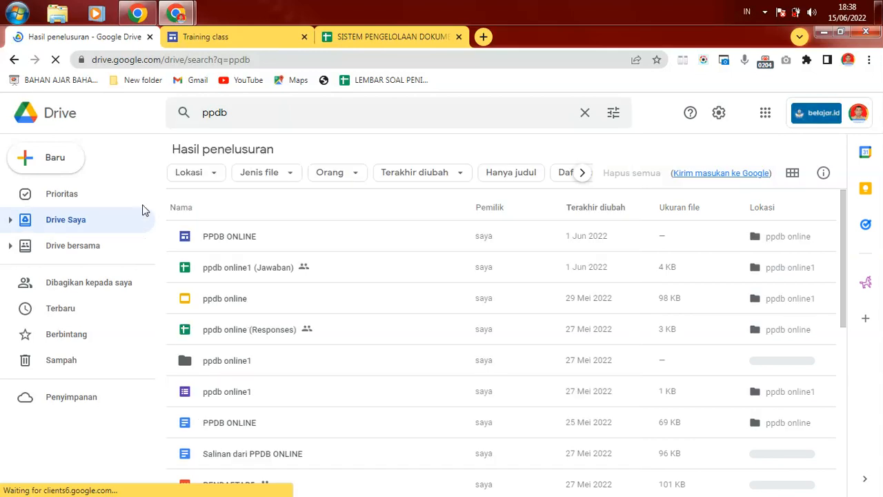
pyautogui.click(87, 249)
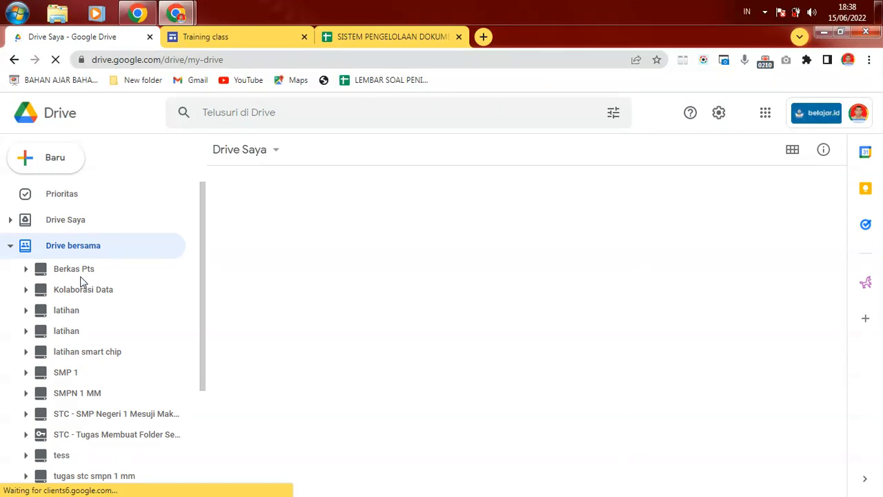
pyautogui.moveTo(202, 251); pyautogui.dragTo(202, 328)
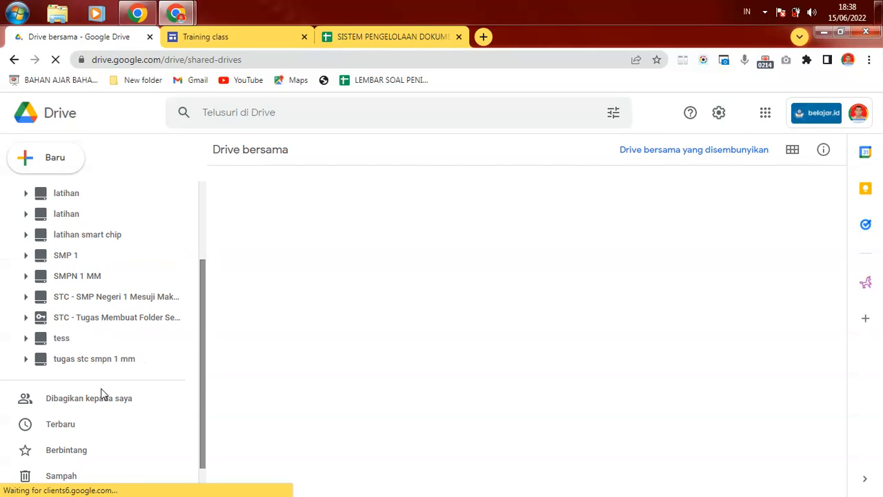
pyautogui.moveTo(204, 278); pyautogui.dragTo(223, 183)
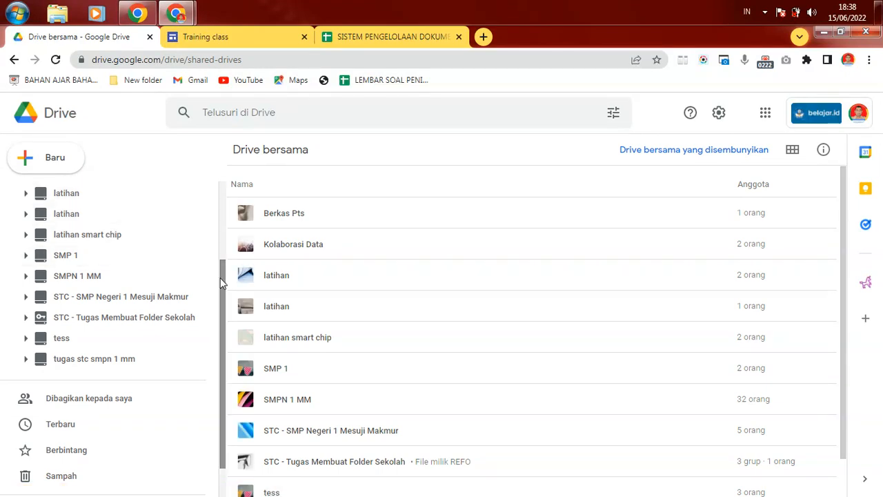
# Step: Return to the My Drive file list, then back to the SISTEM PENGELOLAAN DOKUMEN workbook
pyautogui.scroll(4, 221, 281)
pyautogui.click(79, 221)
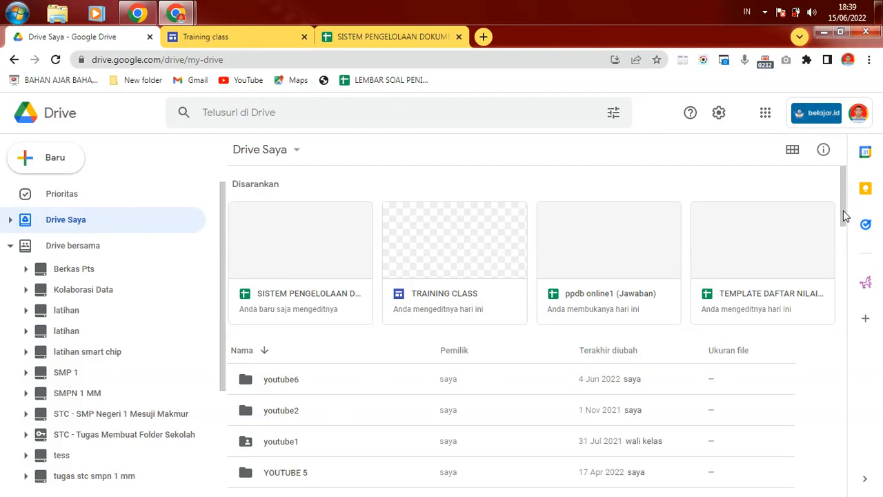
pyautogui.scroll(-3, 845, 187)
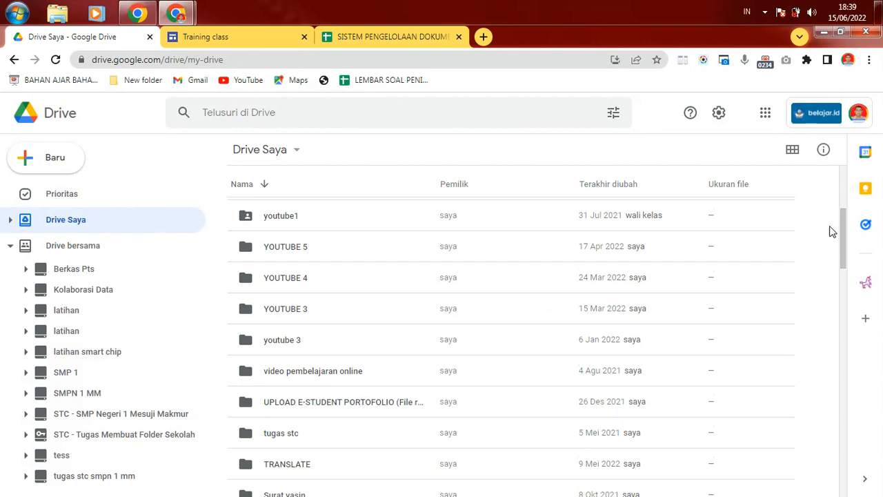
pyautogui.scroll(3, 841, 207)
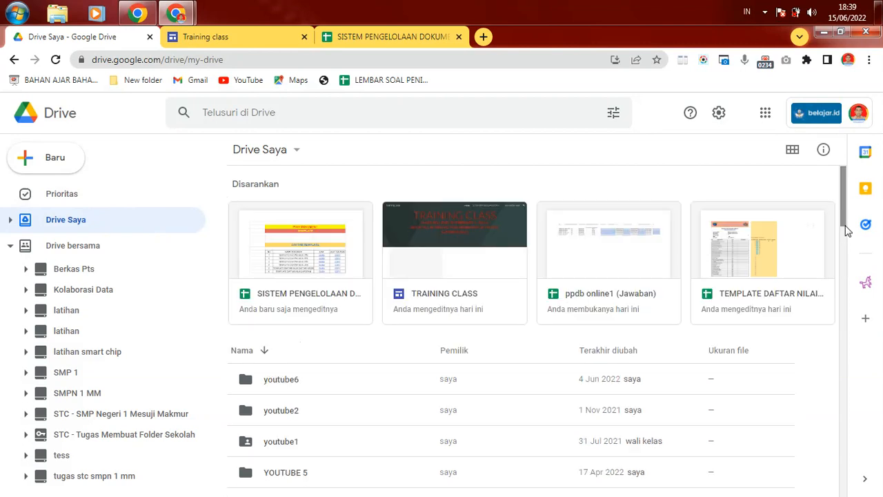
pyautogui.click(355, 34)
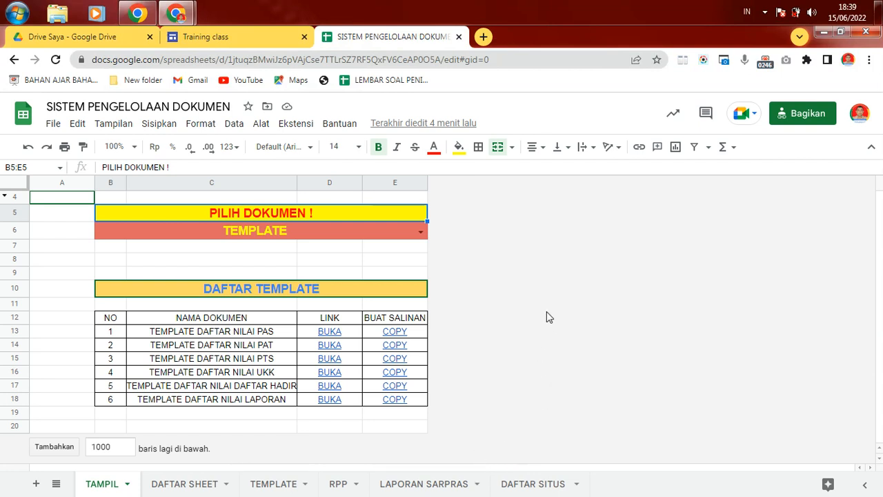
pyautogui.click(544, 241)
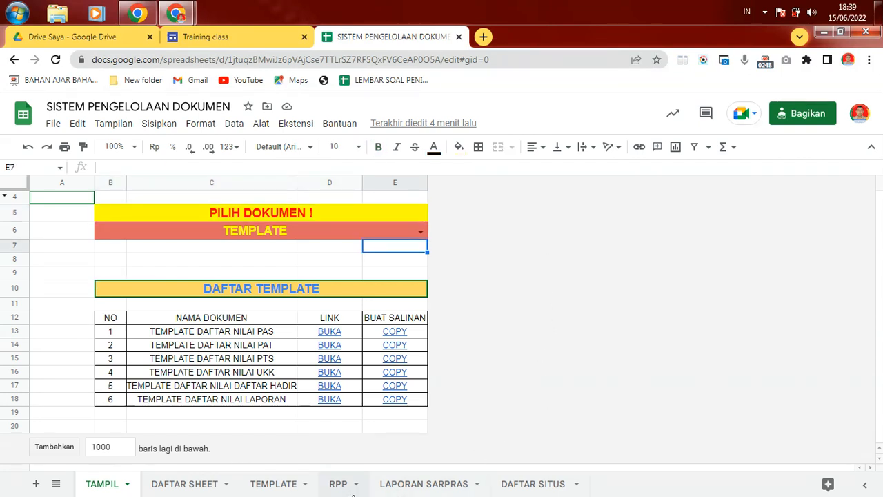
pyautogui.click(652, 338)
pyautogui.click(623, 269)
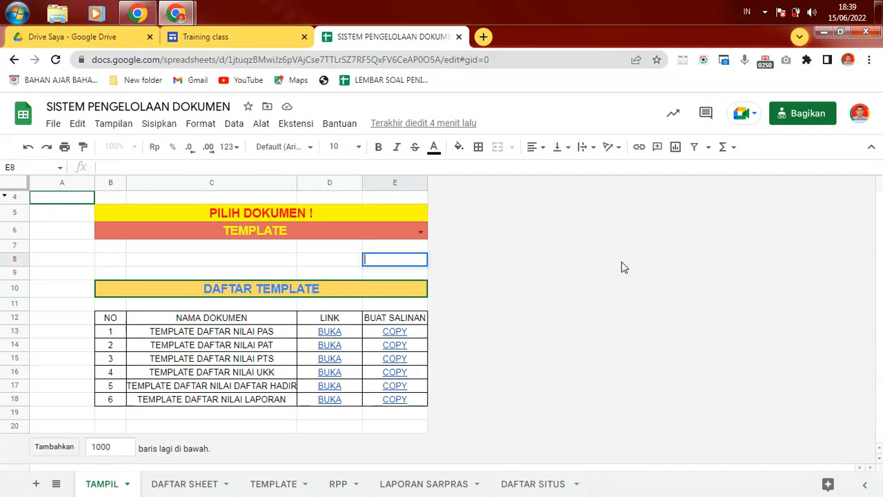
pyautogui.click(604, 243)
pyautogui.click(576, 216)
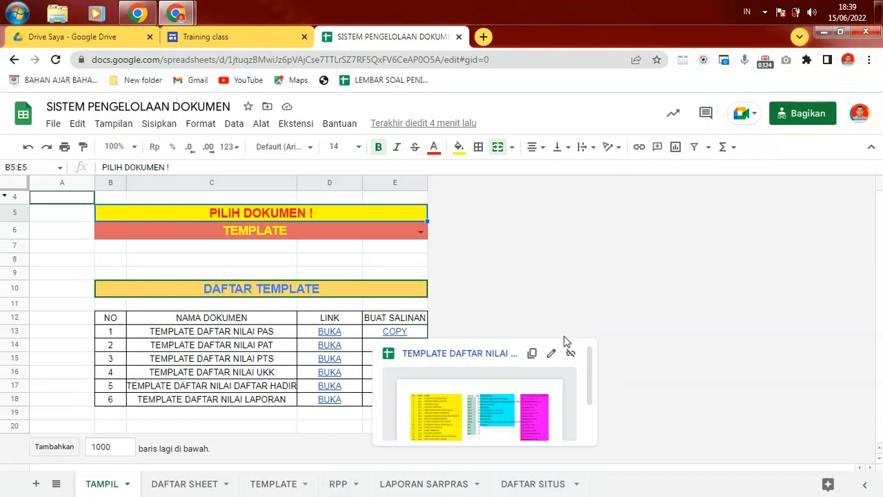
pyautogui.click(567, 265)
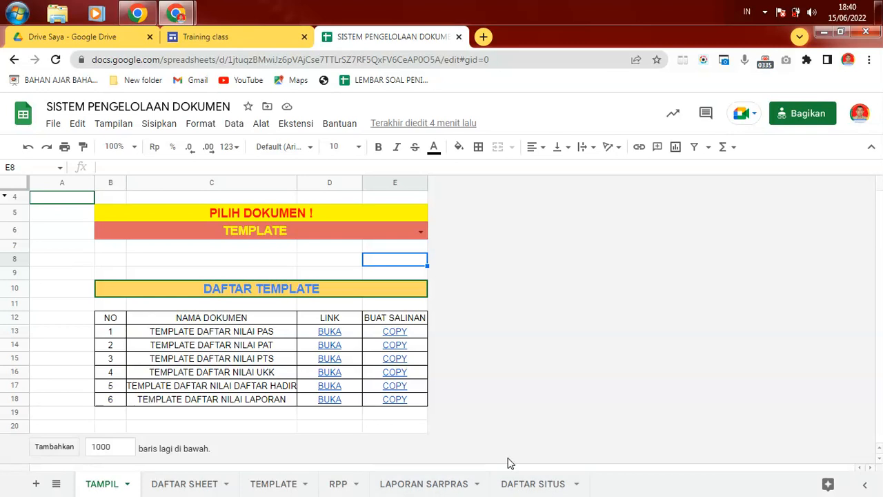
pyautogui.moveTo(531, 403)
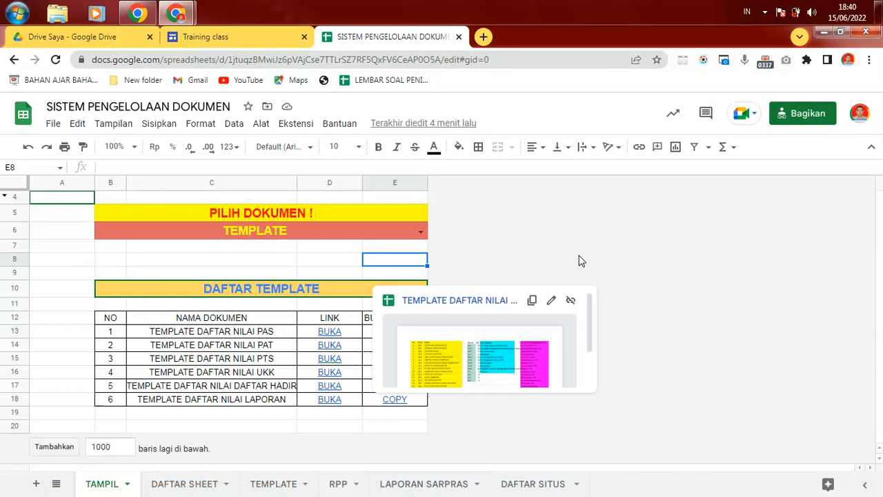
pyautogui.click(572, 220)
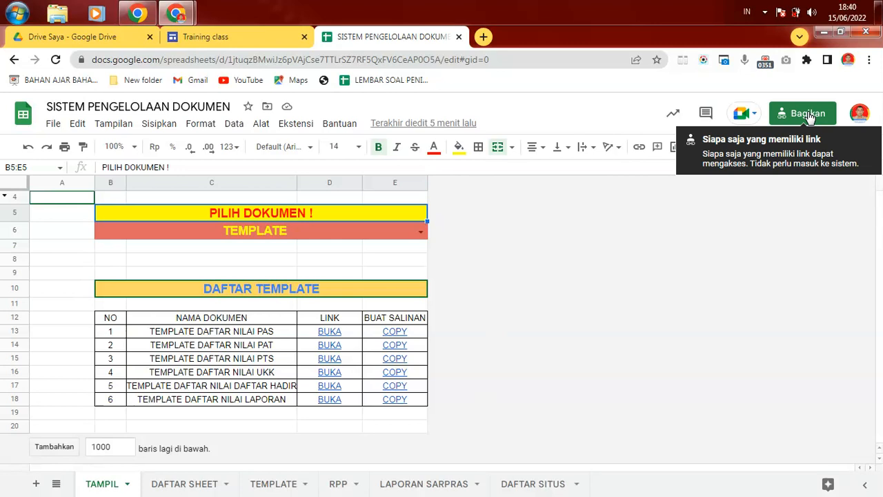
pyautogui.click(582, 269)
pyautogui.click(583, 246)
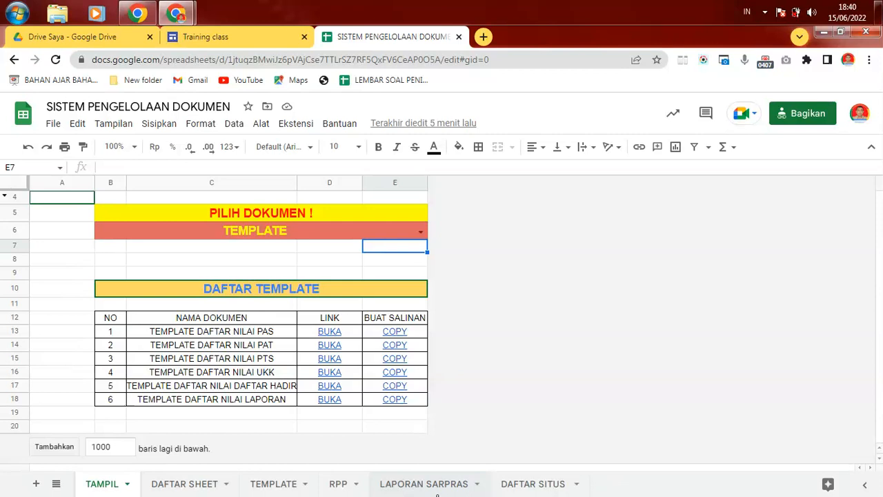
pyautogui.click(572, 284)
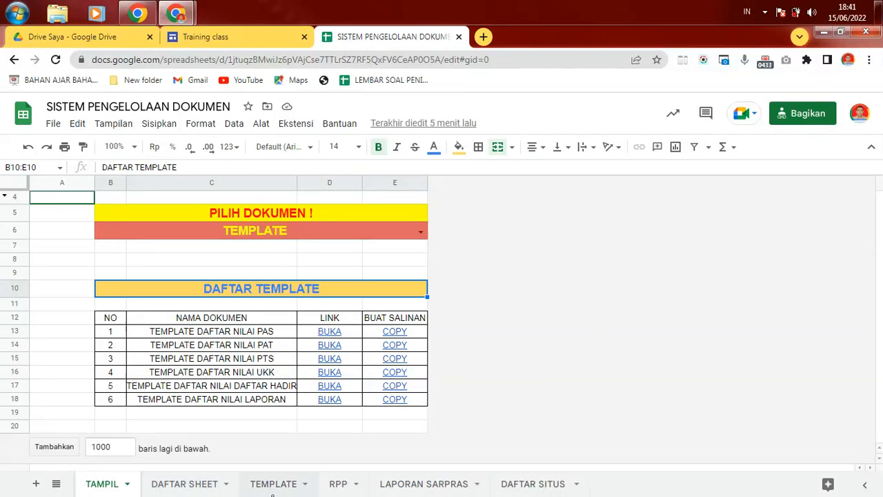
# Step: Open the TEMPLATE sheet and select the TEMPLATE DAFTAR NILAI PAS row
pyautogui.click(279, 487)
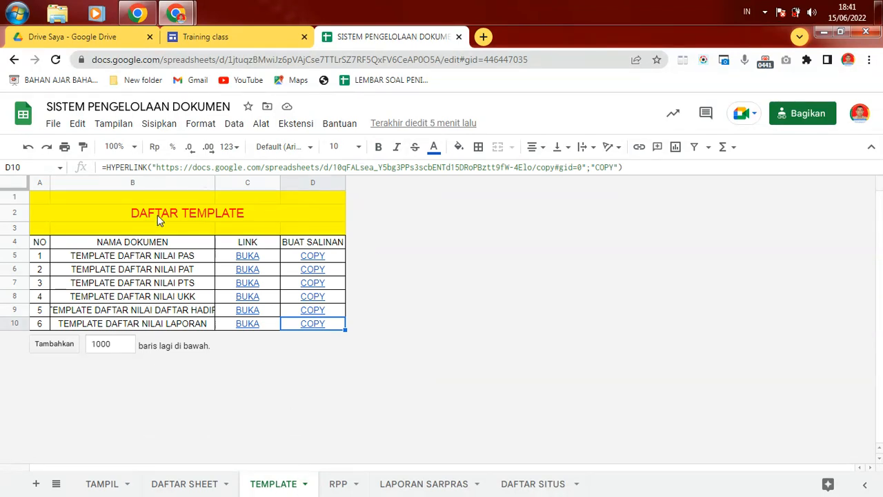
pyautogui.click(196, 257)
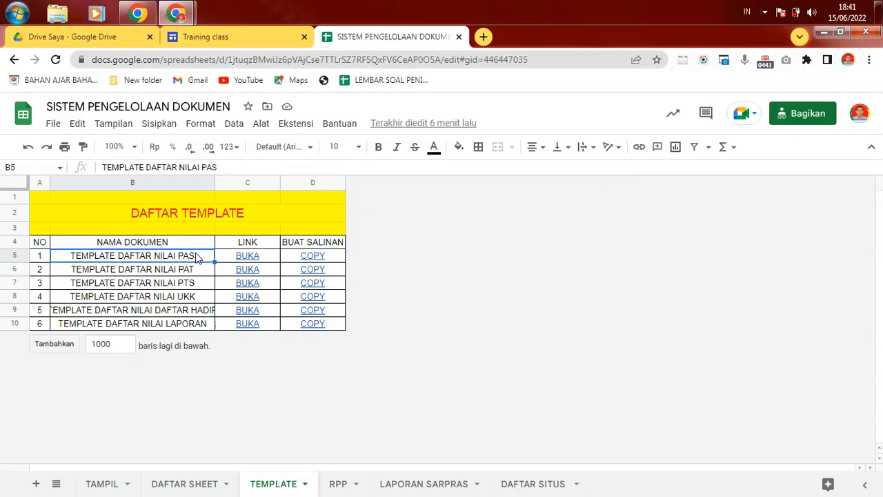
pyautogui.moveTo(229, 284)
pyautogui.press('Up')
pyautogui.press('Right')
pyautogui.press('Right')
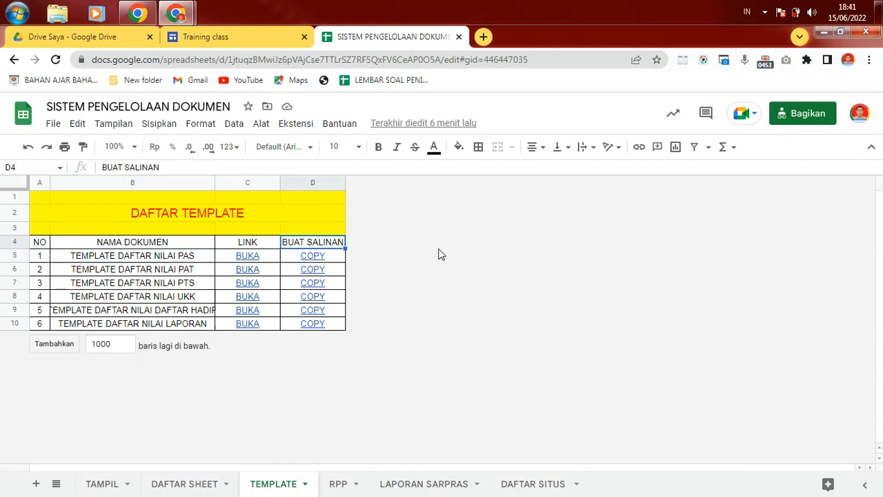
# Step: Inspect the LINK and BUAT SALINAN columns and the PAS template's COPY link formula
pyautogui.click(222, 243)
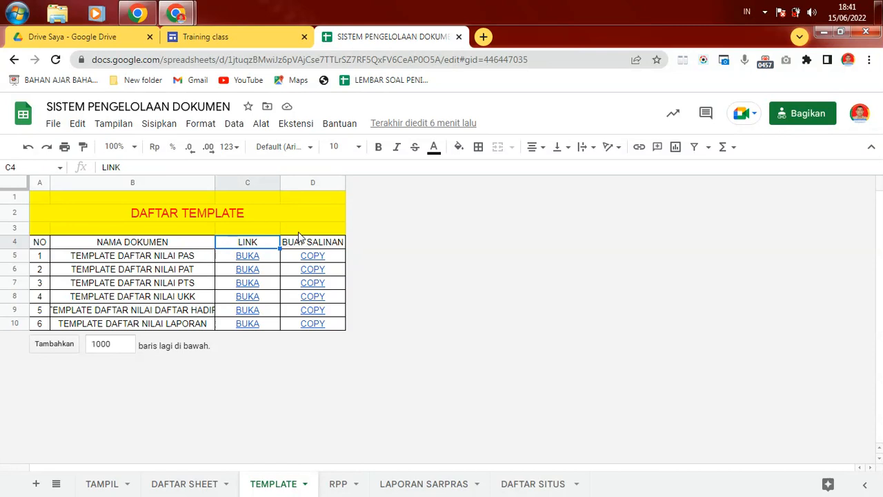
pyautogui.click(318, 242)
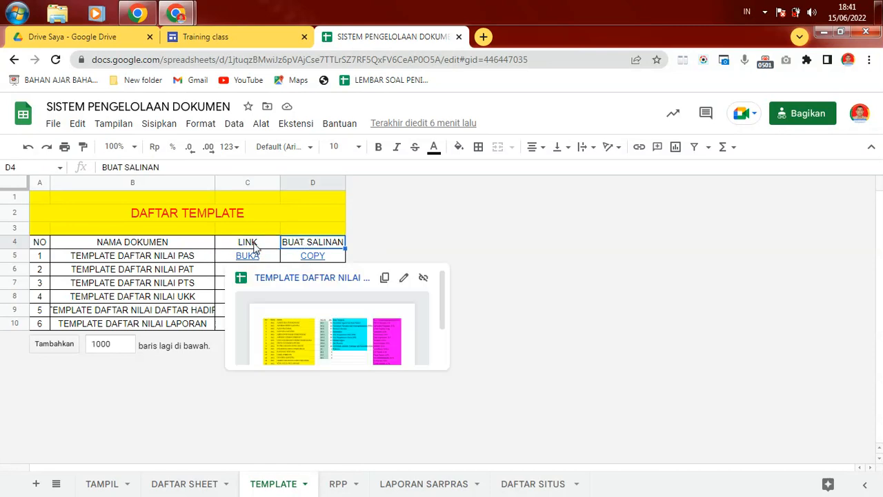
pyautogui.click(227, 246)
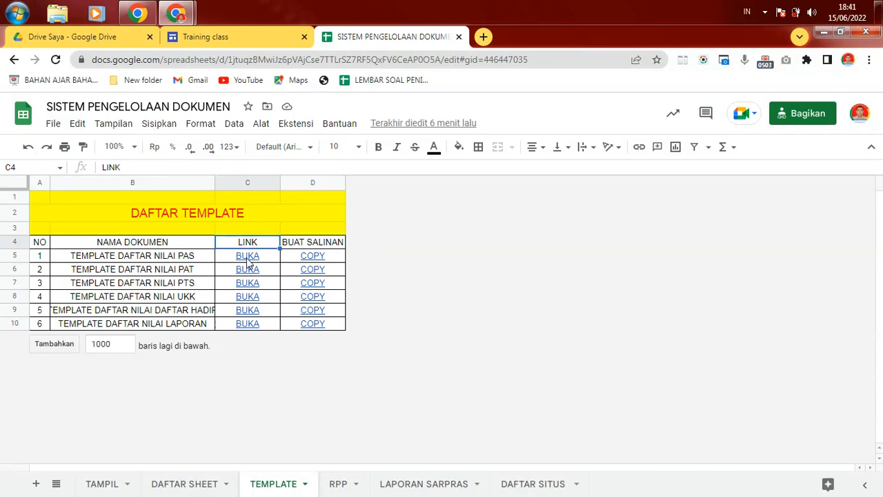
pyautogui.moveTo(250, 259)
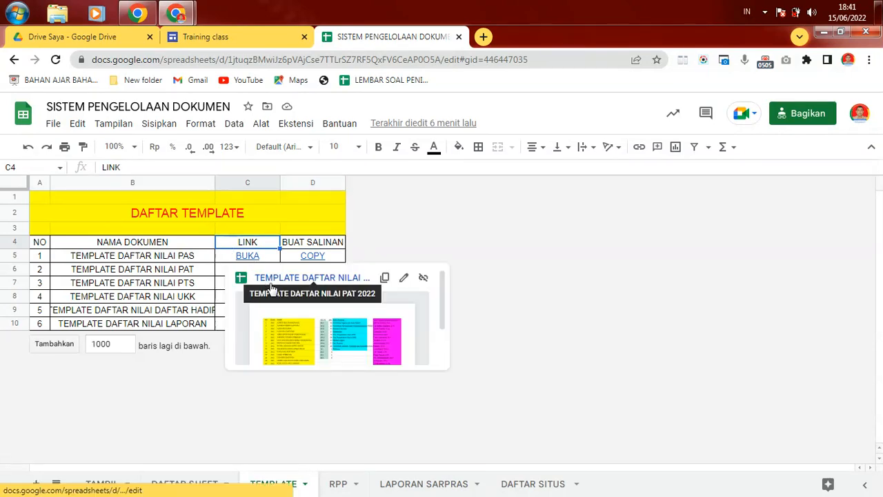
pyautogui.click(133, 257)
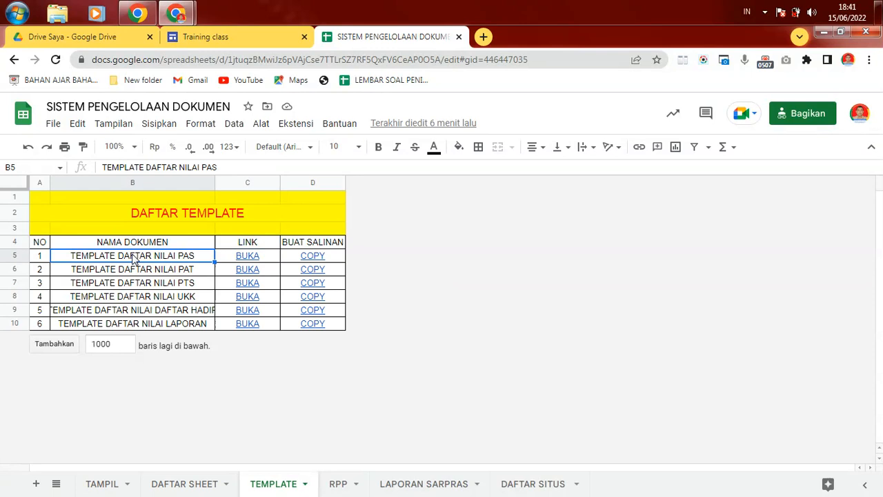
pyautogui.click(289, 256)
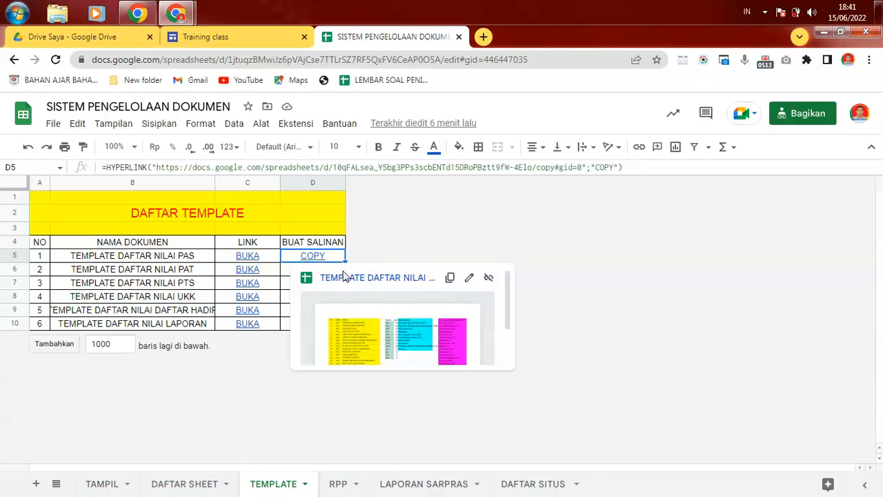
pyautogui.press('Up')
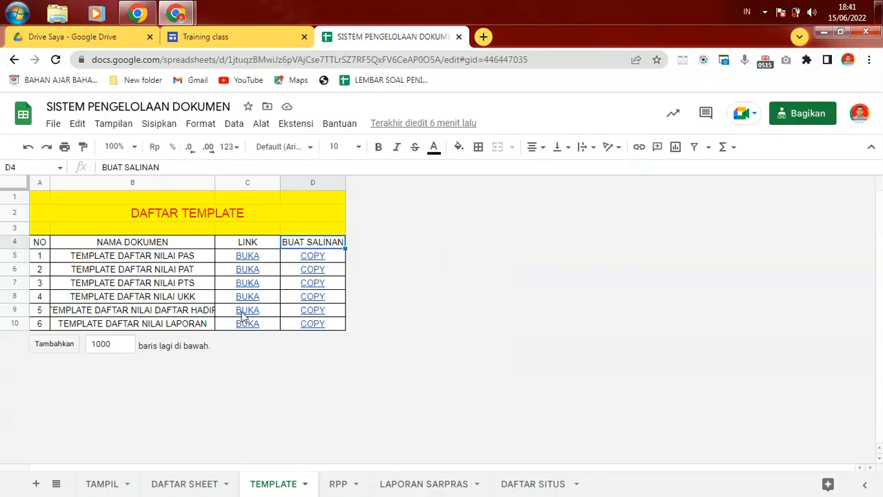
pyautogui.moveTo(291, 262)
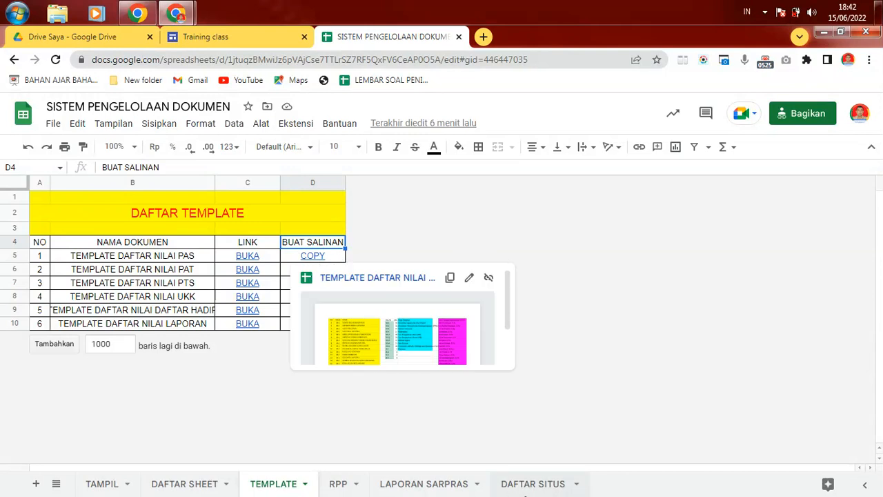
# Step: On LAPORAN SARPRAS, inspect the Download link in D5 and the BUKA link in C5
pyautogui.click(476, 487)
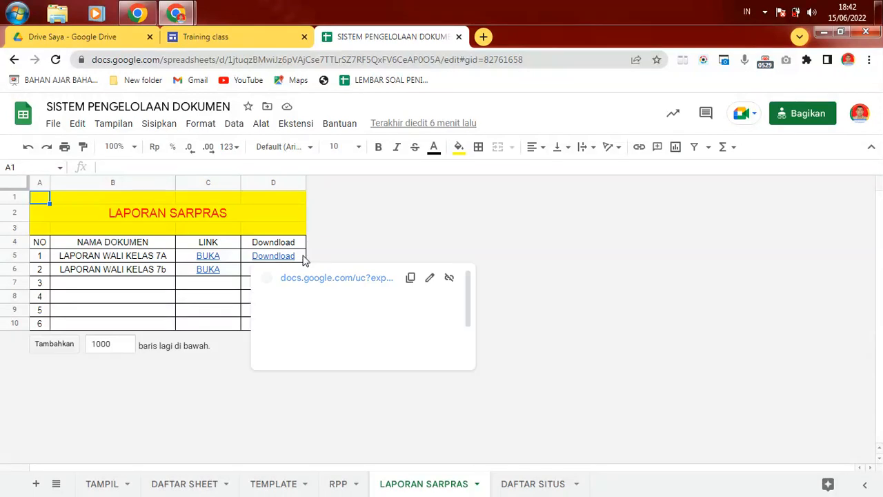
pyautogui.click(304, 260)
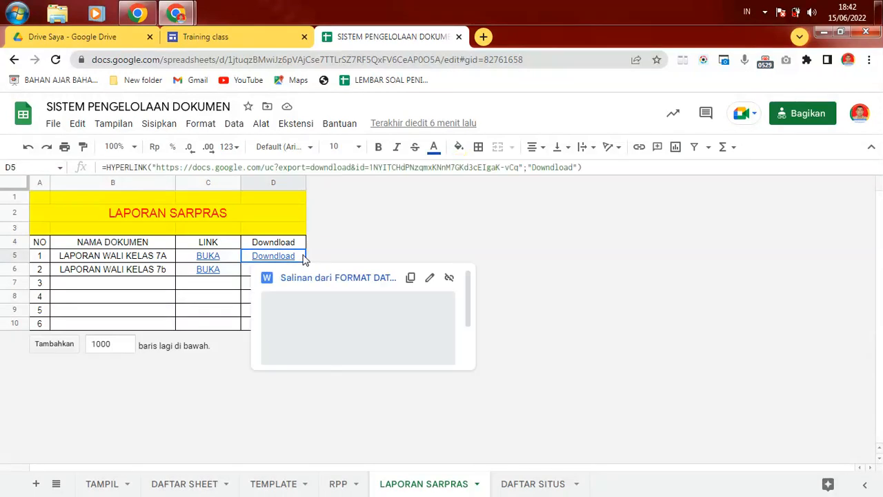
pyautogui.click(235, 257)
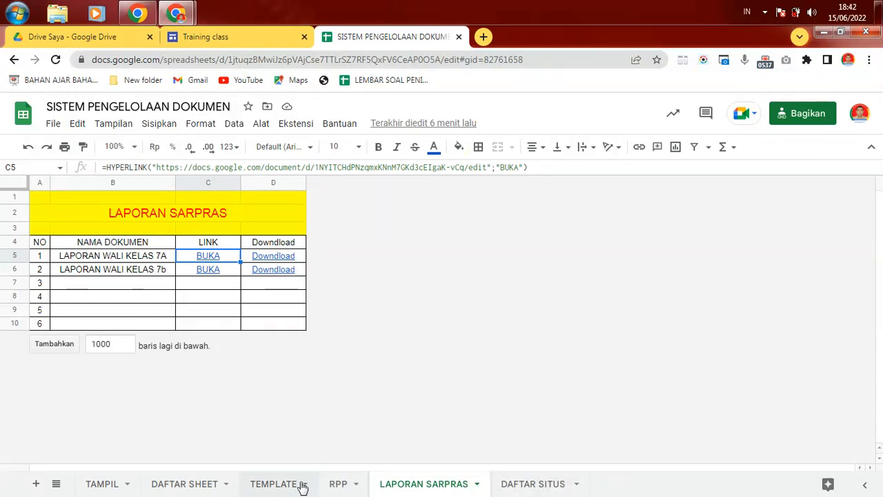
pyautogui.moveTo(251, 274)
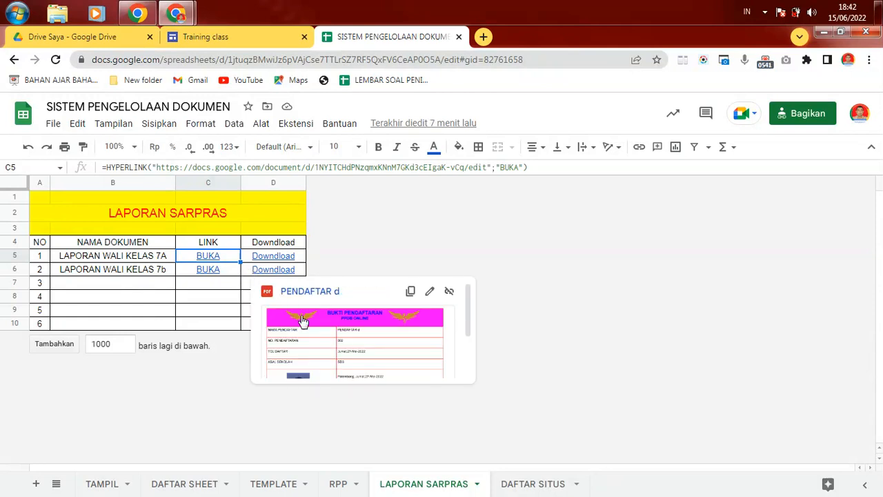
# Step: Inspect the DAFTAR SITUS sheet's PPDB and TRAINING entries and the empty rows below
pyautogui.click(570, 487)
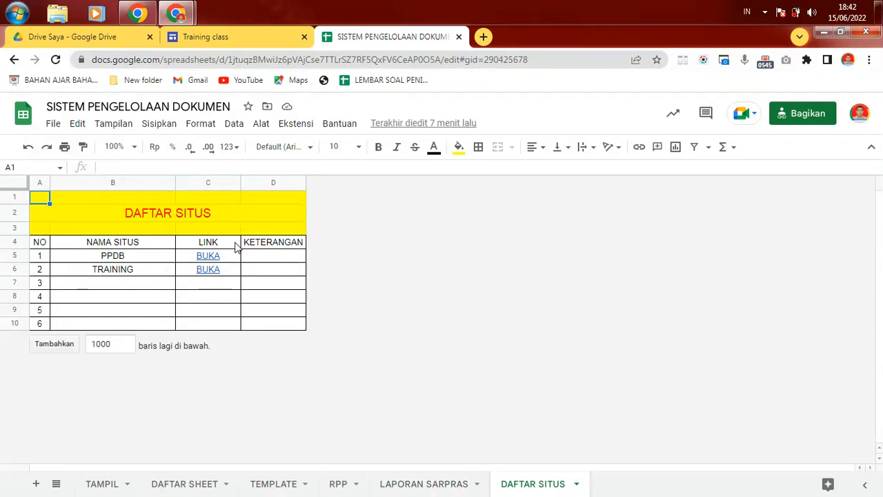
pyautogui.moveTo(219, 260)
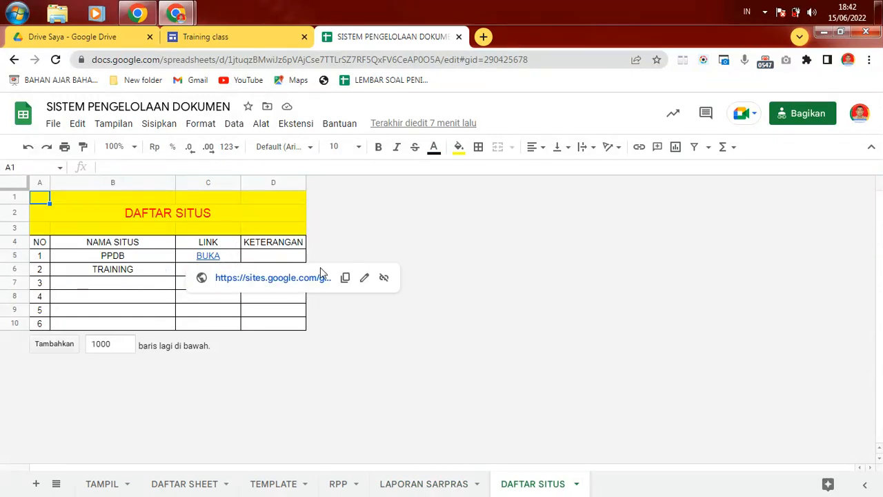
pyautogui.click(274, 242)
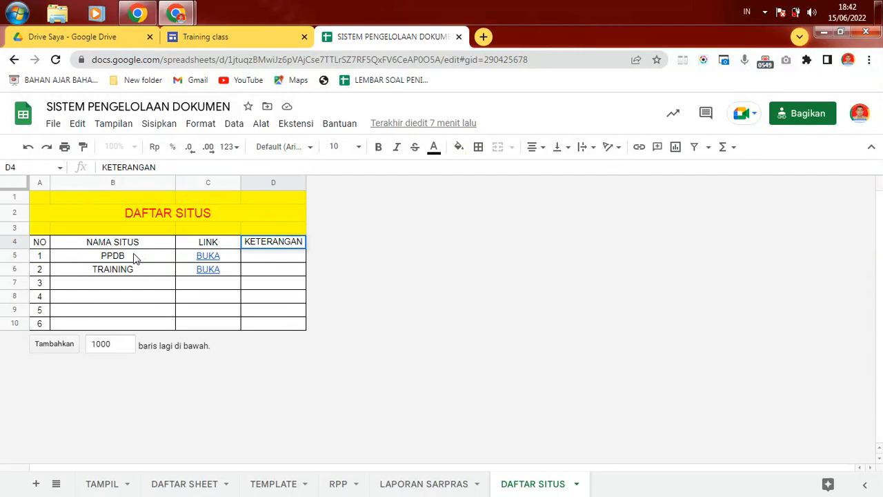
pyautogui.click(136, 257)
pyautogui.click(151, 274)
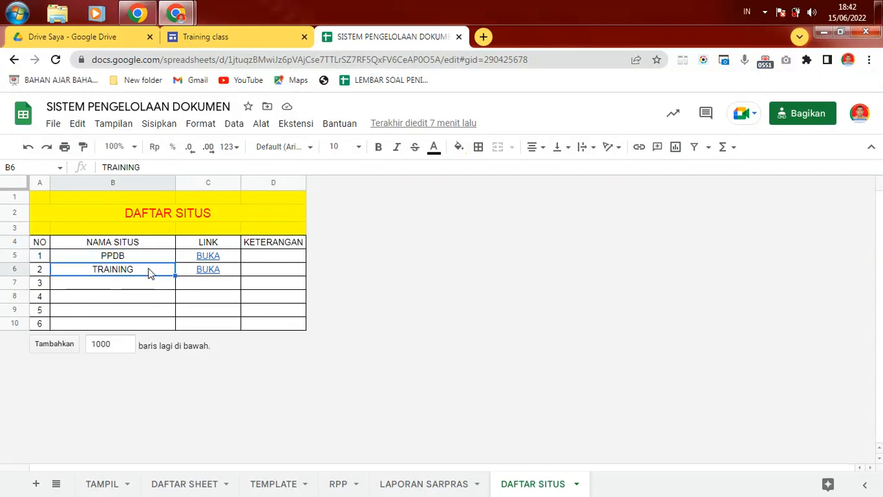
pyautogui.press('Down')
pyautogui.press('Right')
pyautogui.press('Right')
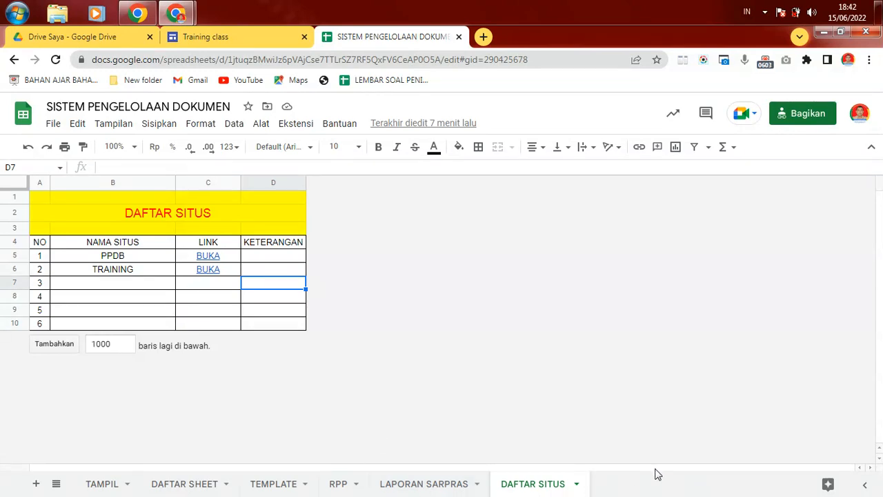
pyautogui.click(84, 284)
pyautogui.click(83, 297)
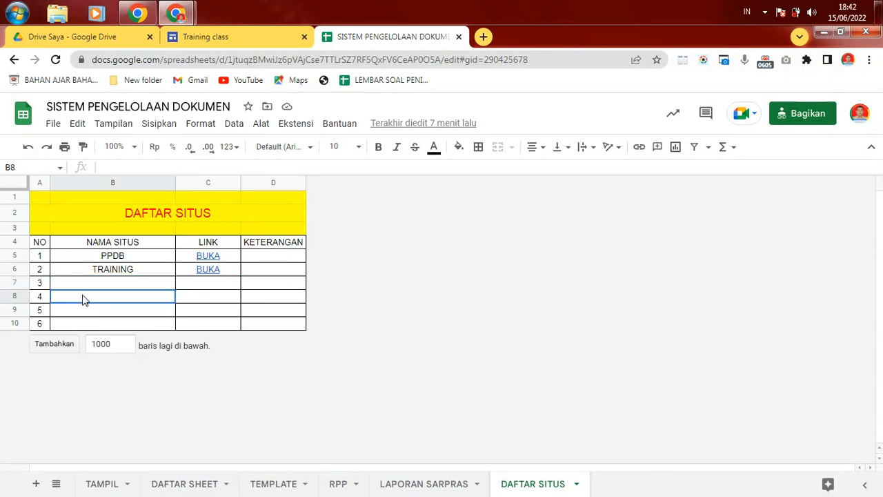
pyautogui.click(79, 312)
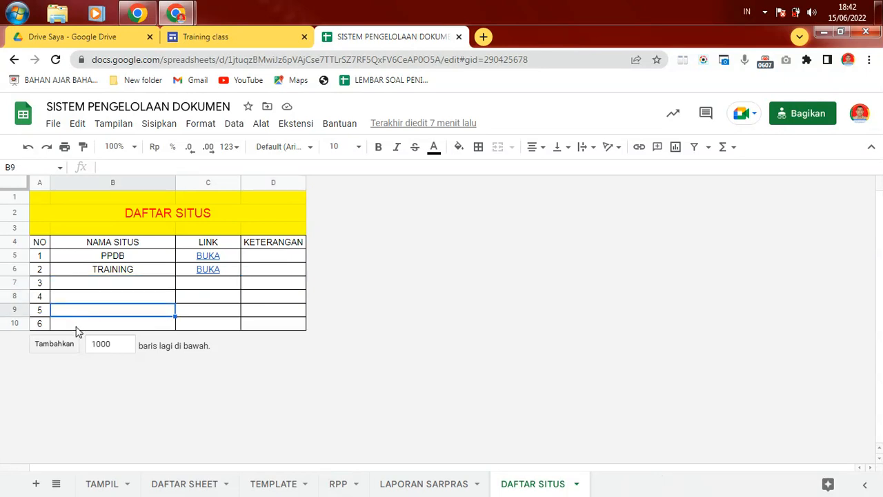
# Step: Check the first empty row on LAPORAN SARPRAS and view the RPP sheet
pyautogui.click(436, 484)
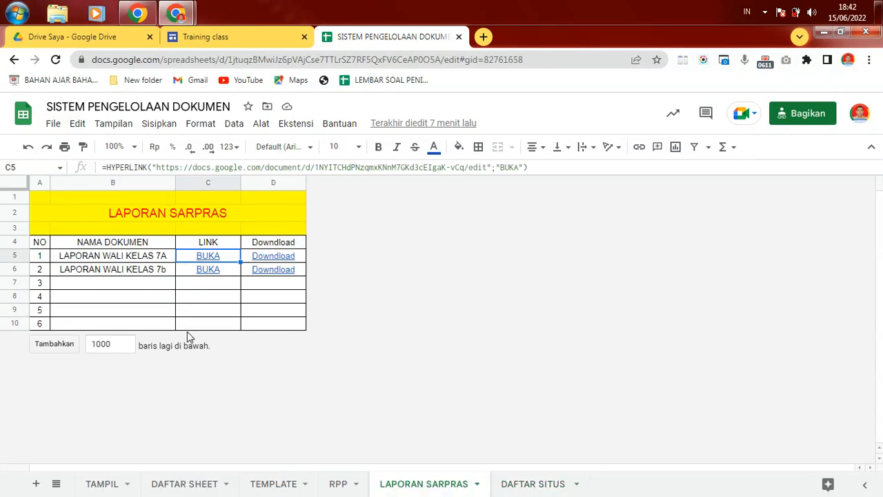
pyautogui.click(138, 286)
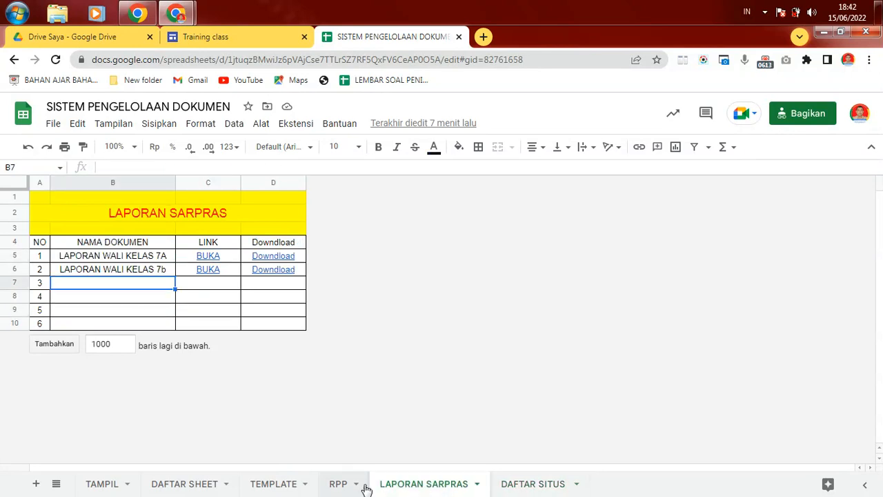
pyautogui.click(337, 485)
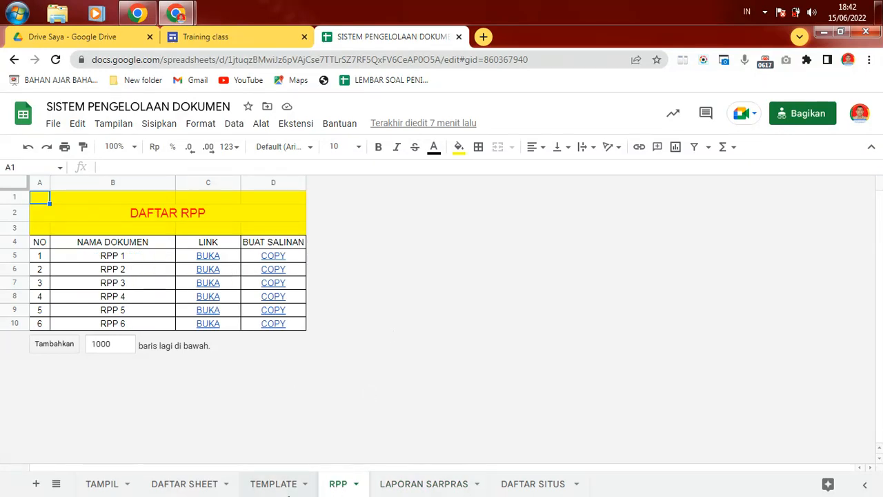
# Step: Review the DAFTAR SHEET list (LAPORAN_SARPRAS, TEMPLATE, RPP, DAFTAR_SITUS) and the empty cells below it
pyautogui.click(223, 485)
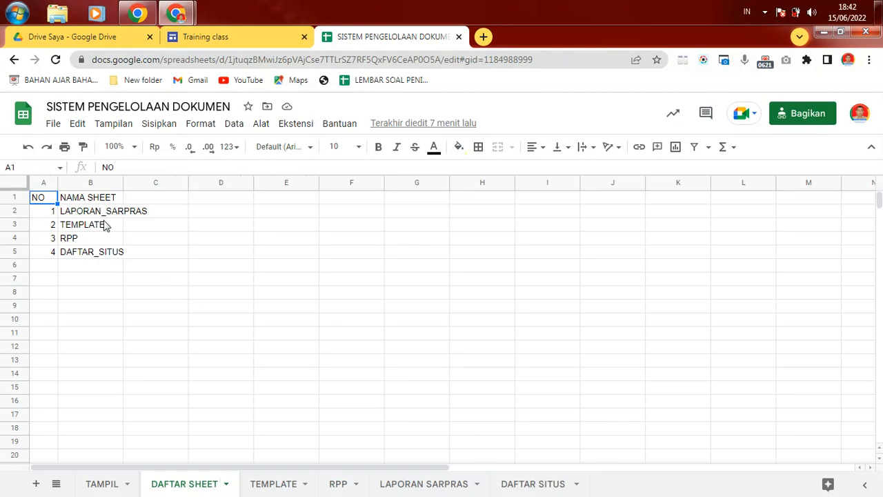
pyautogui.click(121, 280)
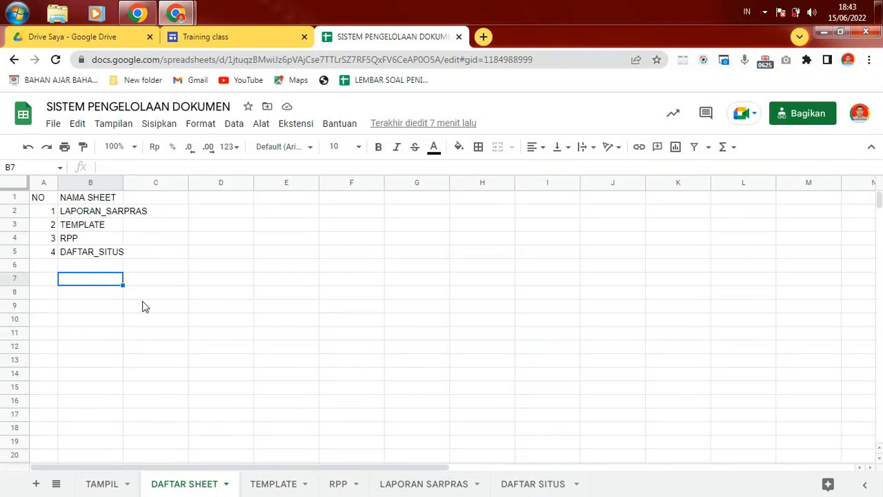
pyautogui.click(88, 228)
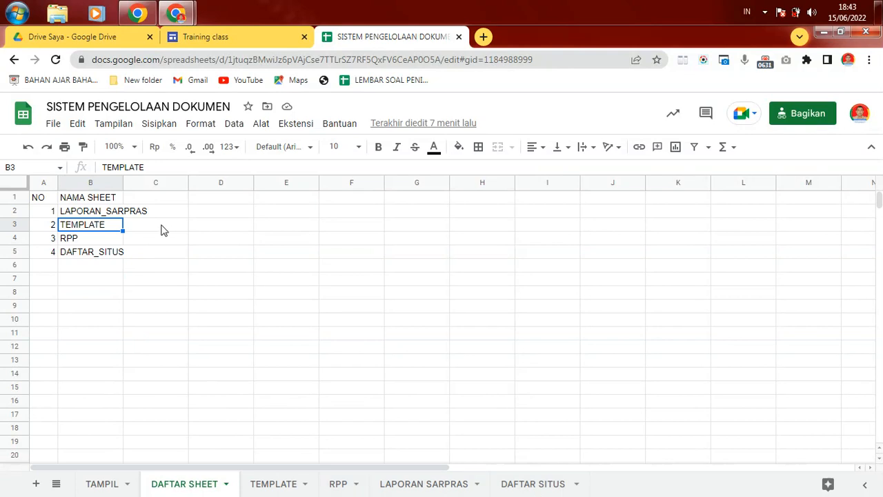
pyautogui.click(96, 266)
pyautogui.click(78, 280)
pyautogui.keyDown('shift'); pyautogui.click(80, 293); pyautogui.keyUp('shift')
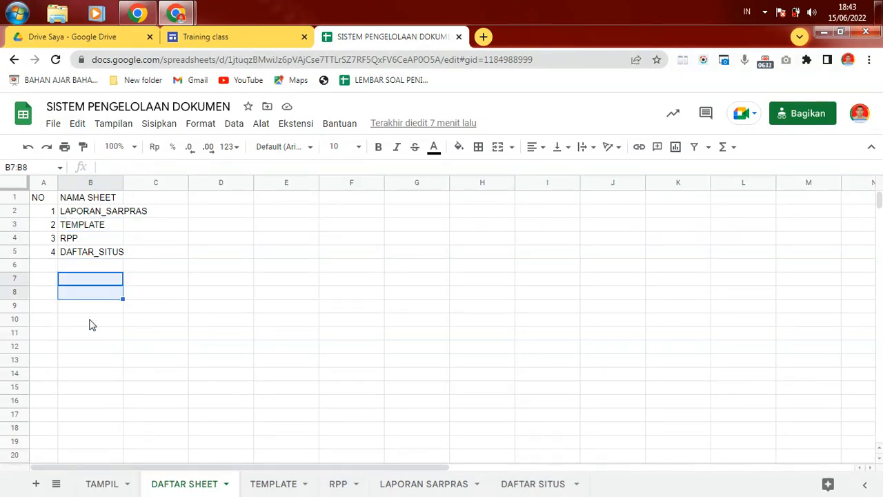
pyautogui.click(89, 334)
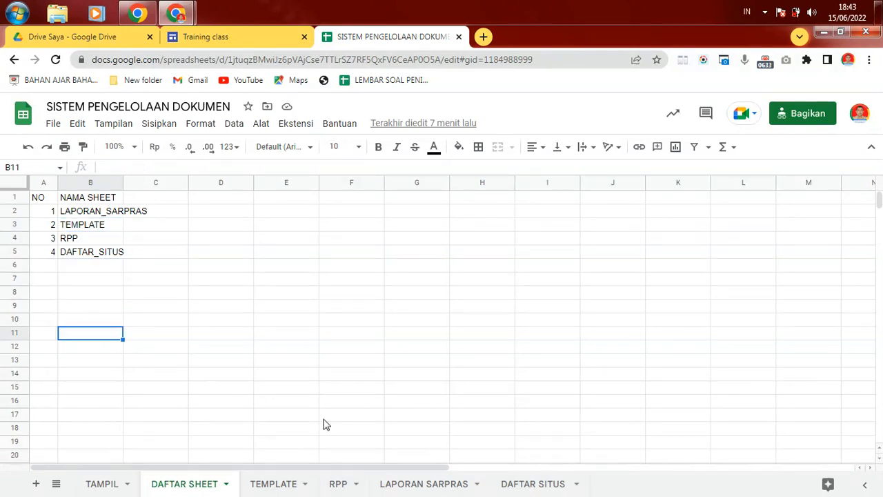
pyautogui.click(70, 269)
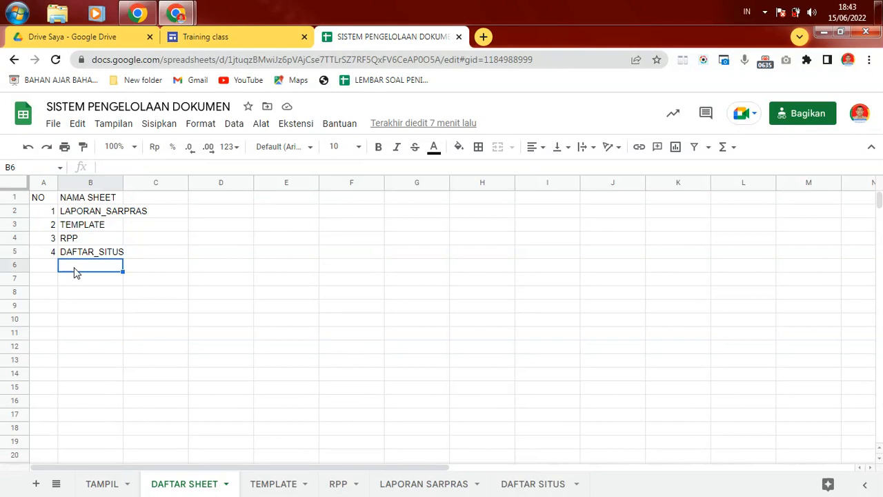
pyautogui.click(99, 483)
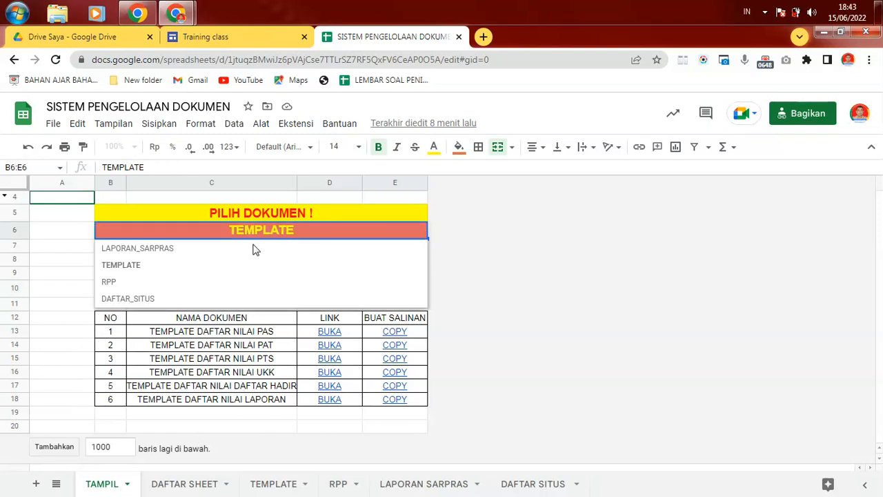
# Step: Show LAPORAN_SARPRAS in the display and preview the 7A and 7b report links
pyautogui.click(158, 248)
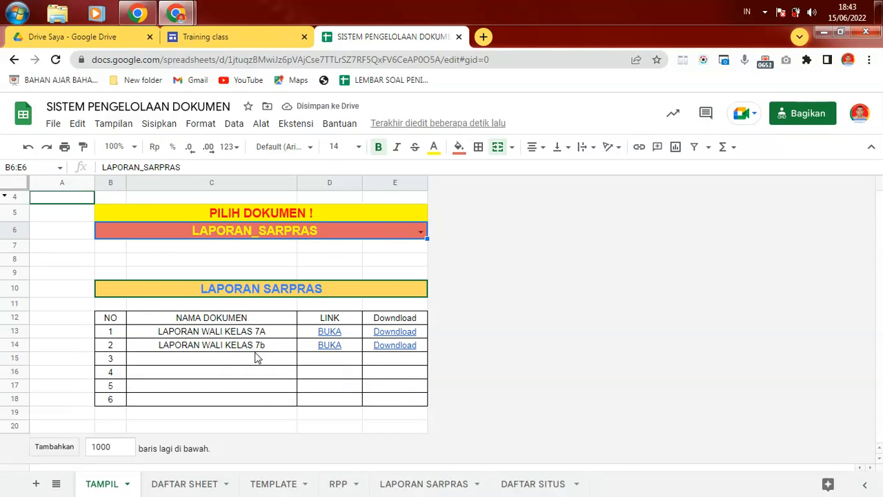
pyautogui.click(285, 331)
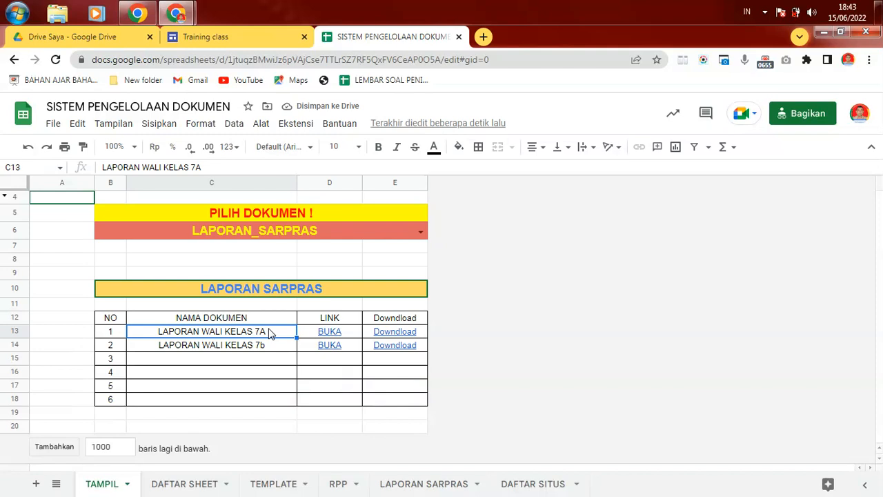
pyautogui.click(352, 331)
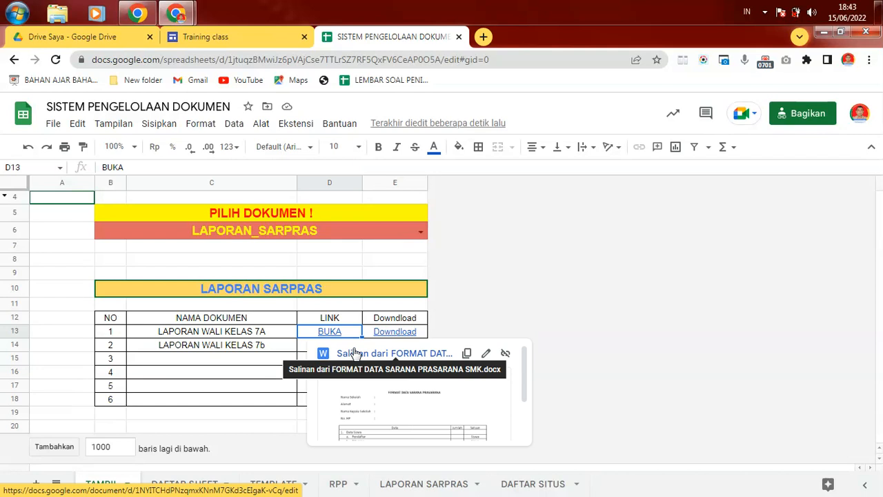
pyautogui.click(422, 333)
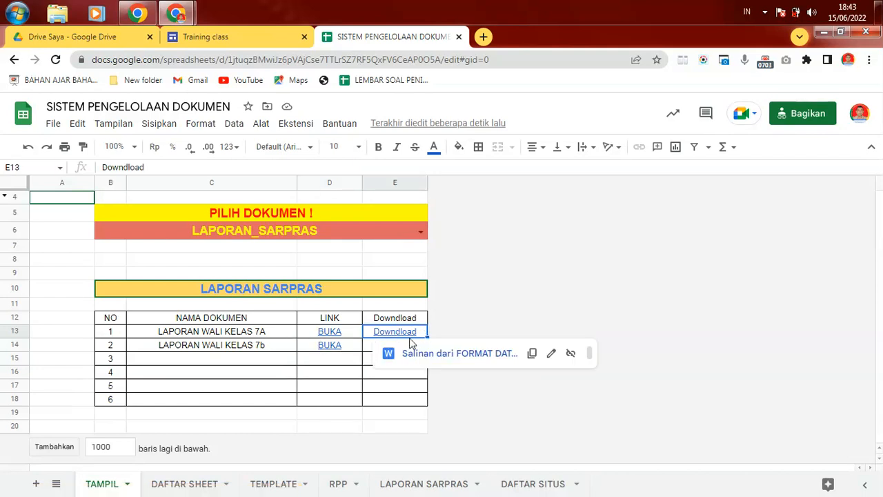
pyautogui.click(361, 347)
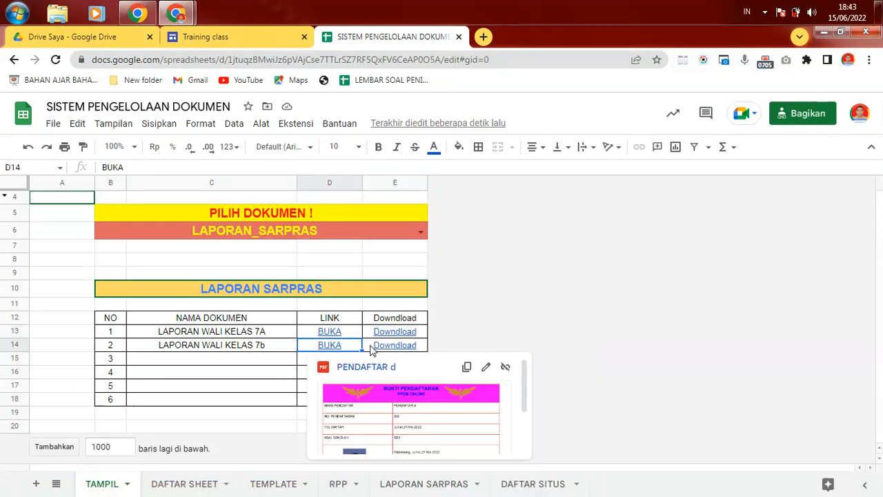
pyautogui.click(541, 284)
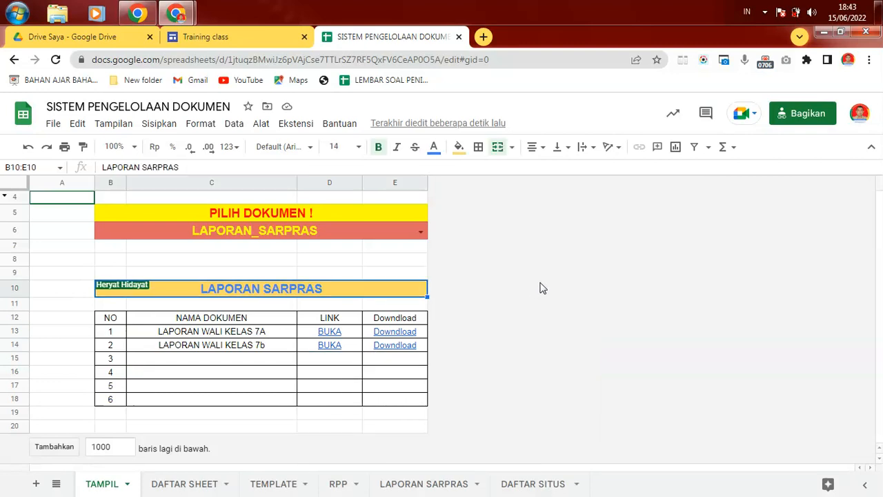
# Step: Switch the PILIH DOKUMEN choice to RPP so it lists RPP 1–6
pyautogui.click(420, 233)
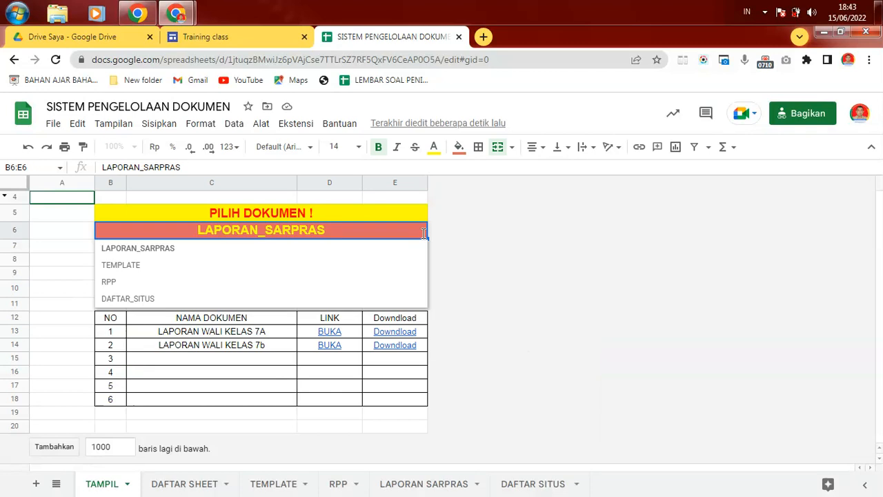
pyautogui.click(109, 283)
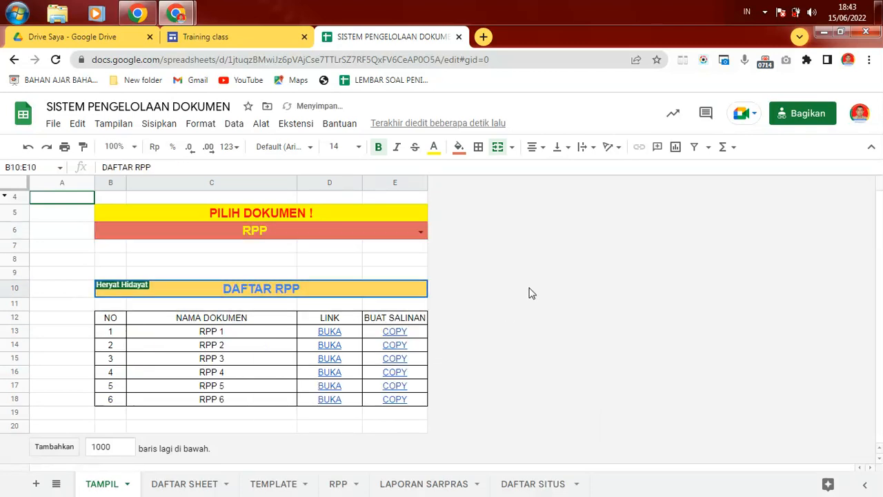
pyautogui.click(421, 232)
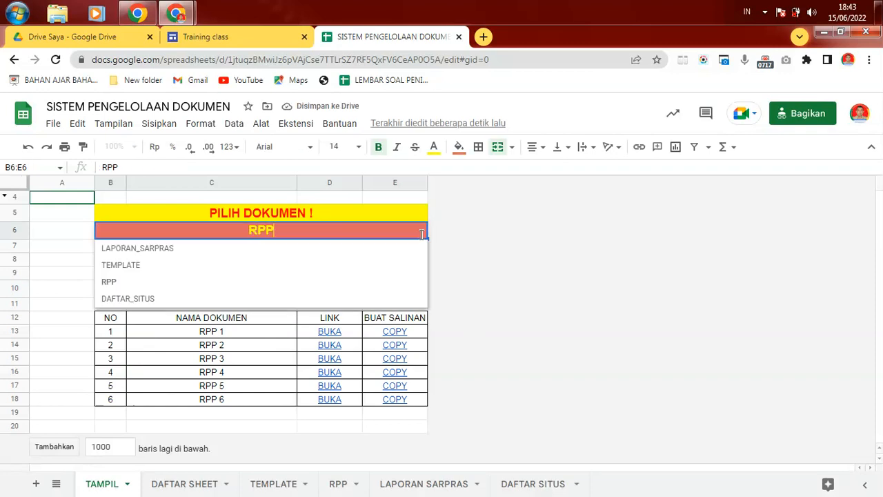
pyautogui.click(527, 278)
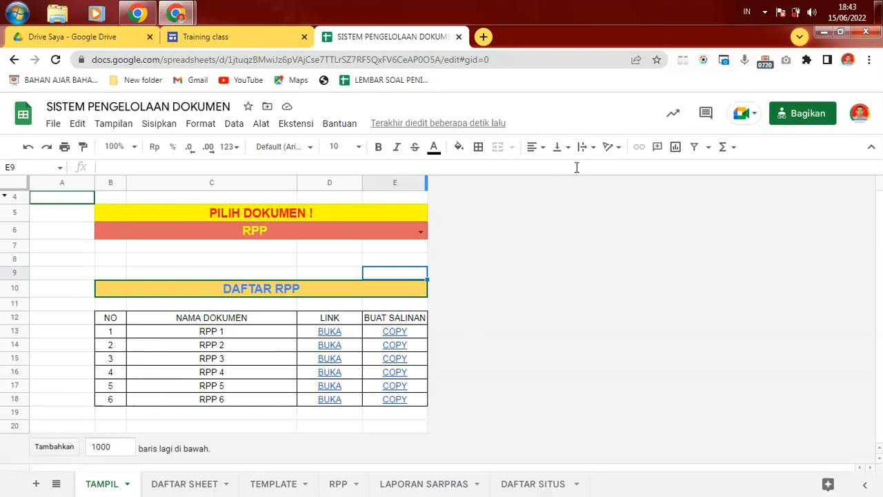
# Step: Find 'RPP 4' with Ctrl+F and check where its BUKA and COPY links point
pyautogui.hotkey('ctrl', 'f')
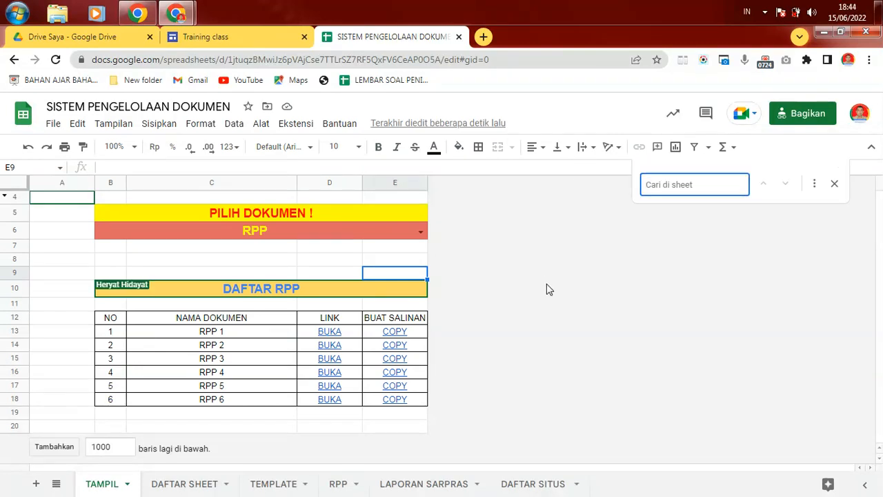
pyautogui.write('RPP')
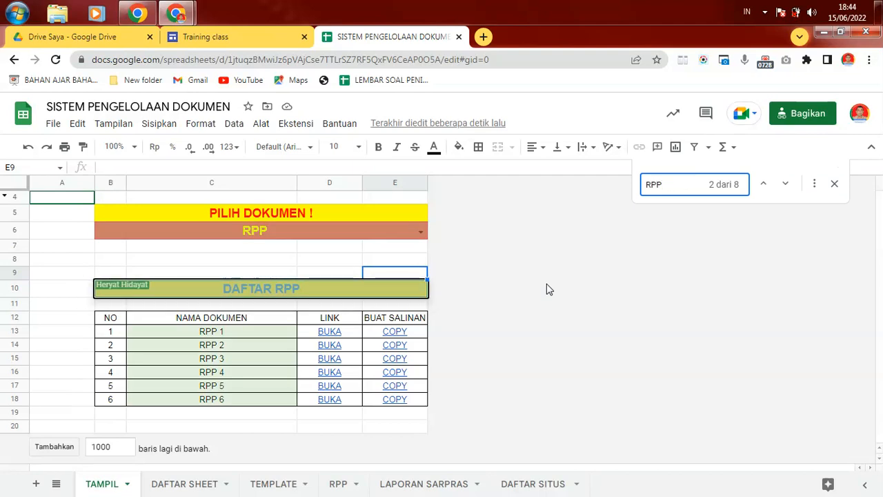
pyautogui.write(' 4')
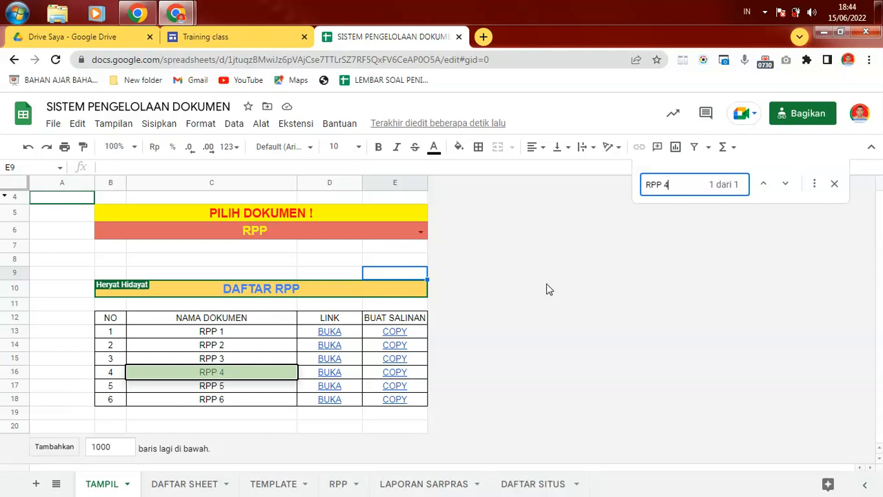
pyautogui.click(583, 351)
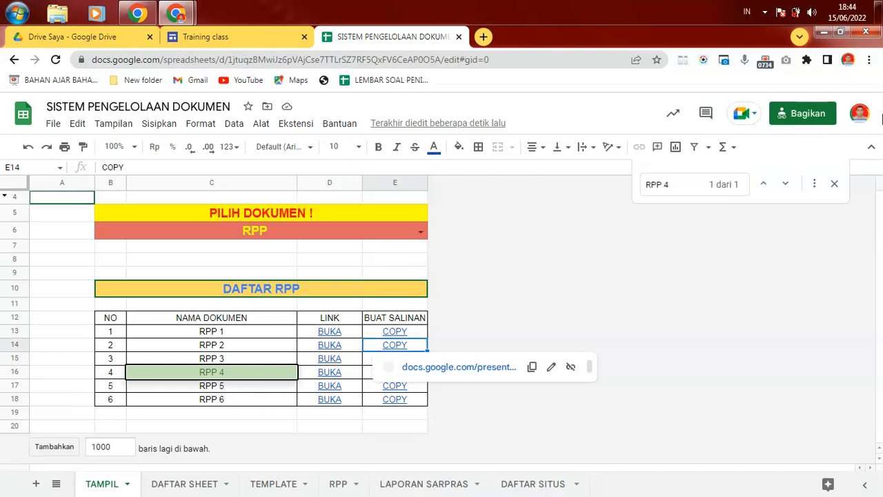
pyautogui.click(835, 184)
pyautogui.click(524, 306)
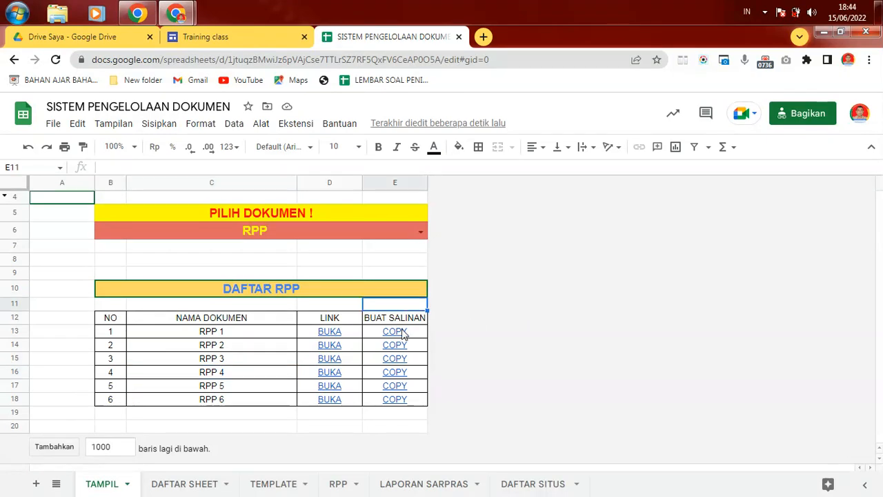
pyautogui.click(280, 348)
pyautogui.click(570, 333)
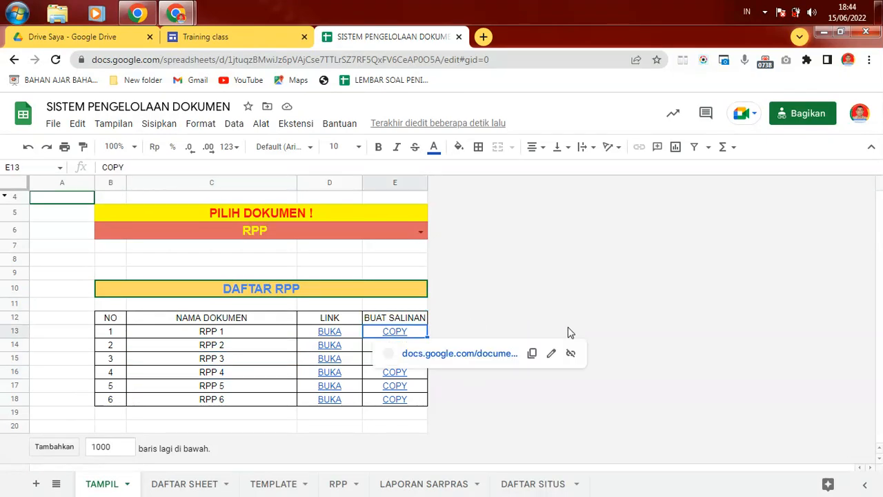
pyautogui.click(350, 334)
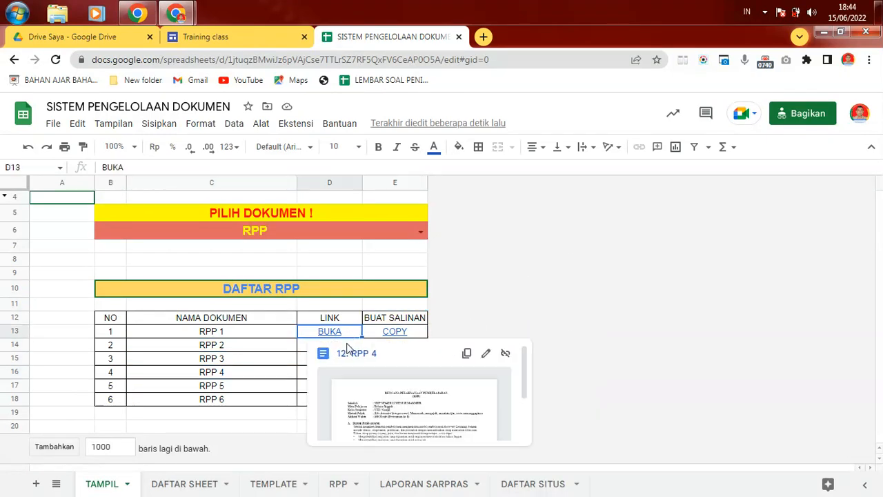
pyautogui.click(374, 333)
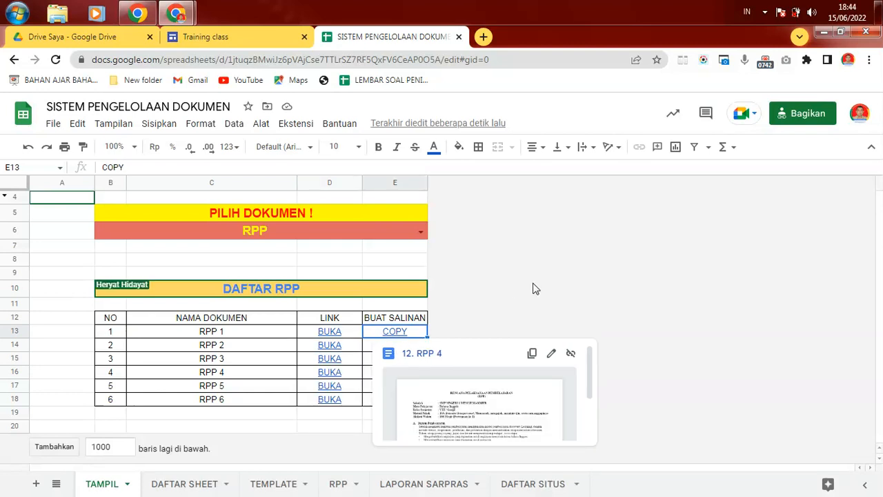
pyautogui.click(570, 270)
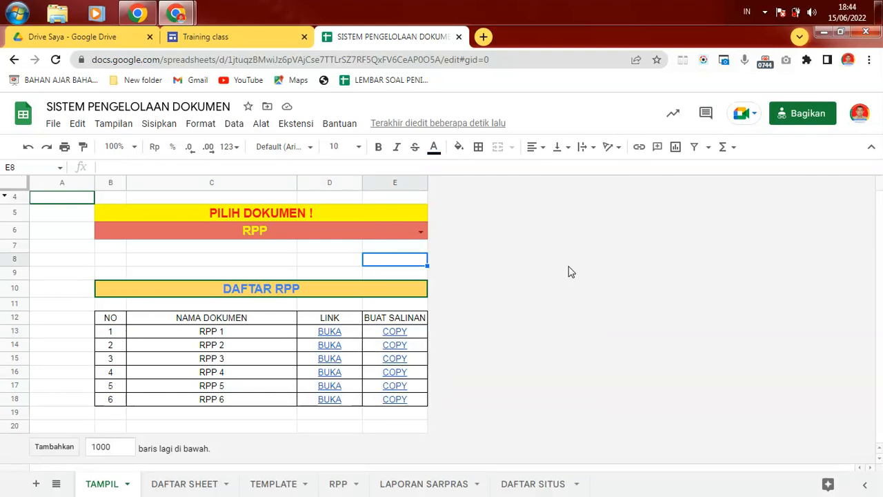
# Step: Set PILIH DOKUMEN to DAFTAR_SITUS, listing the PPDB and TRAINING sites
pyautogui.click(420, 231)
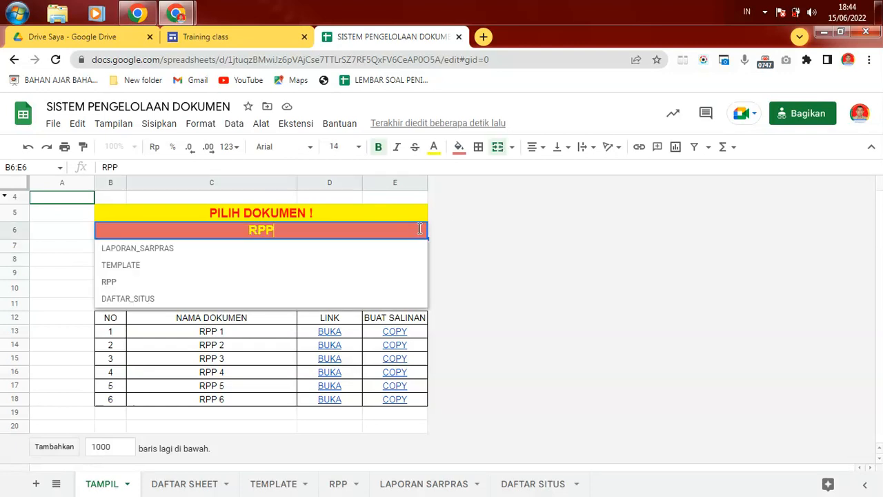
pyautogui.click(127, 302)
pyautogui.click(569, 306)
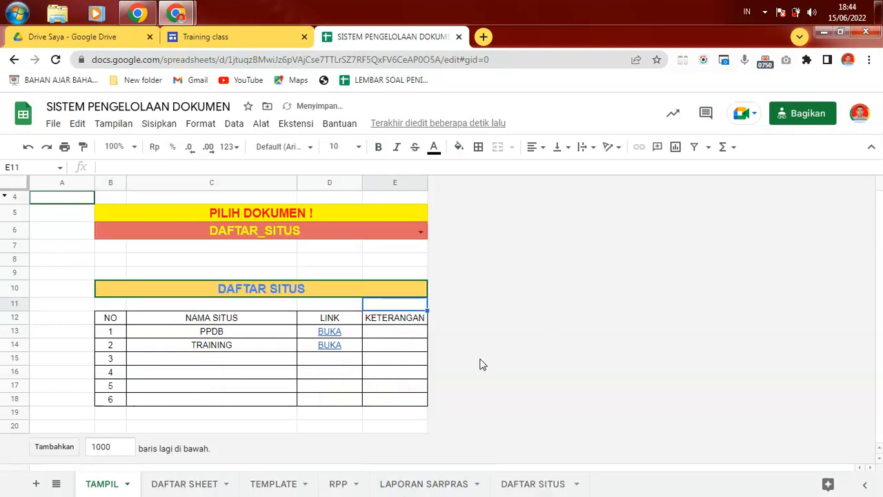
pyautogui.click(232, 40)
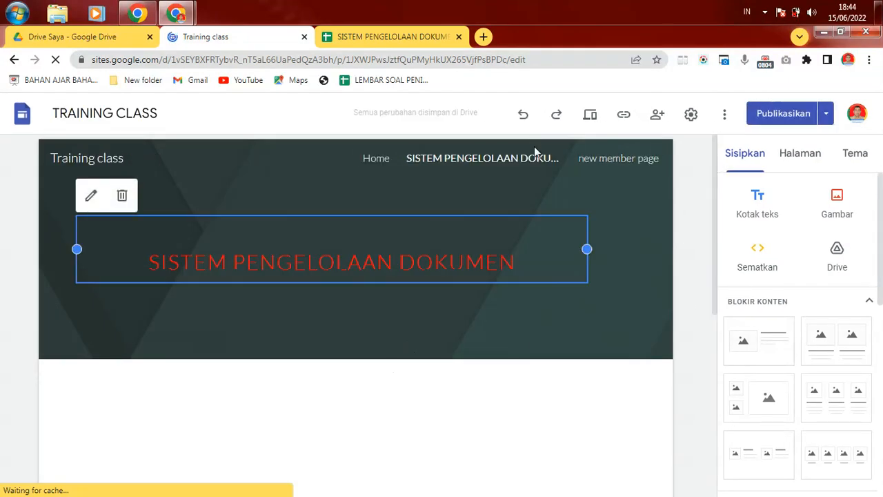
# Step: Preview the Training class site and pick TEMPLATE in the embedded sheet's row-6 dropdown
pyautogui.click(589, 114)
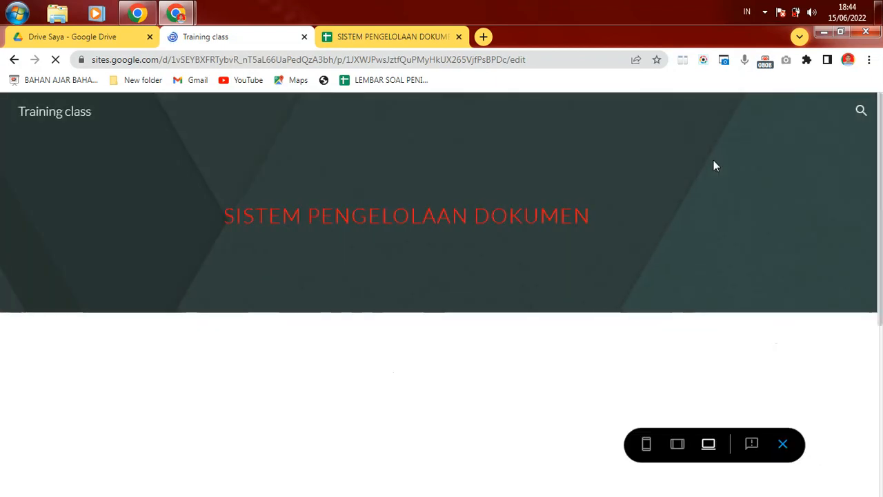
pyautogui.moveTo(881, 213); pyautogui.dragTo(881, 315)
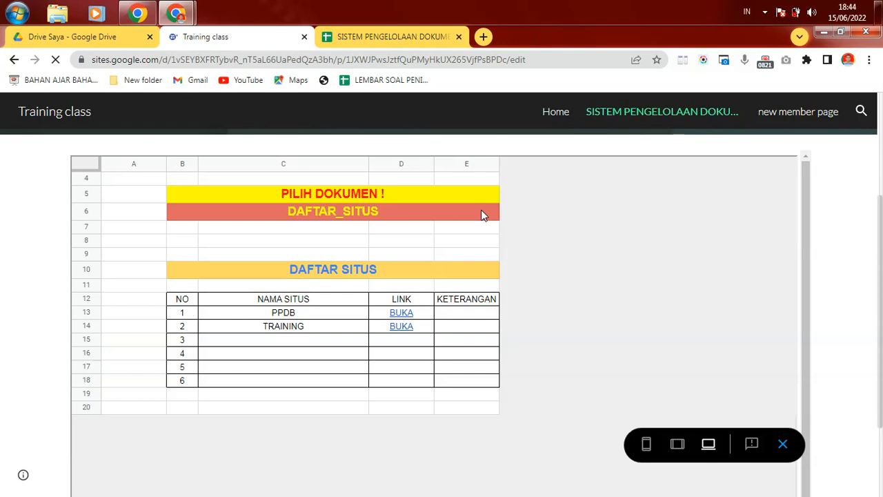
pyautogui.scroll(3, 486, 242)
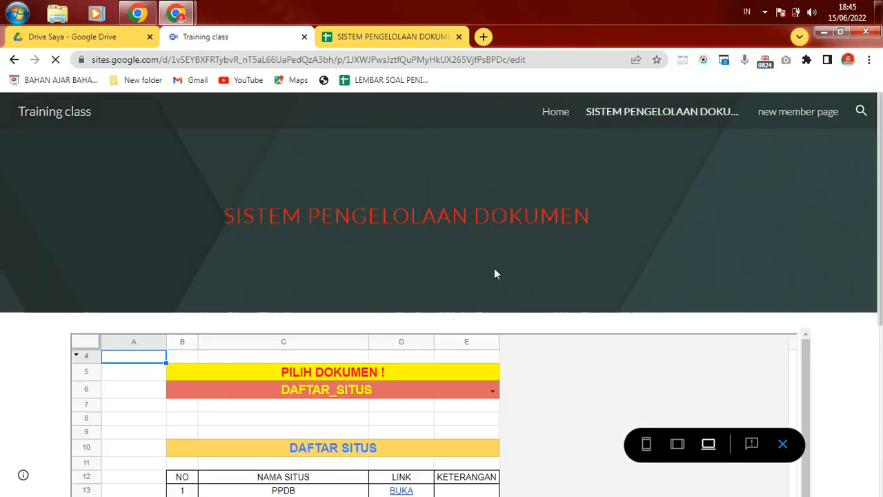
pyautogui.click(493, 392)
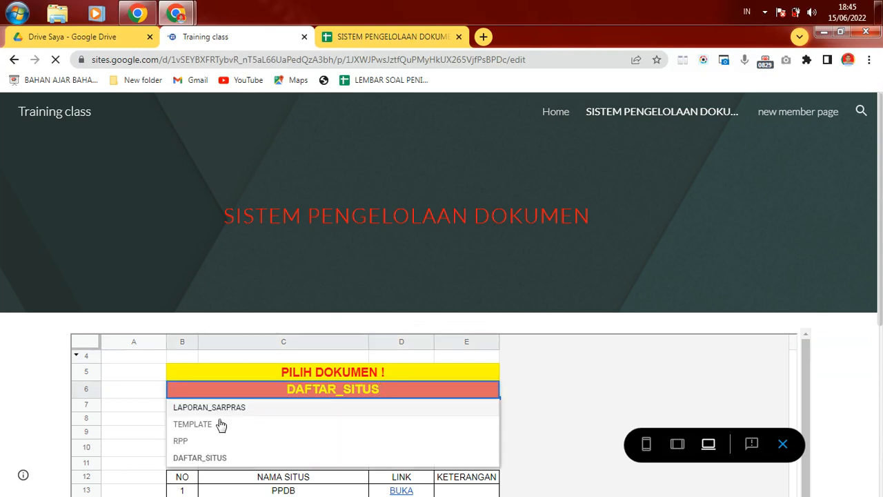
pyautogui.click(203, 426)
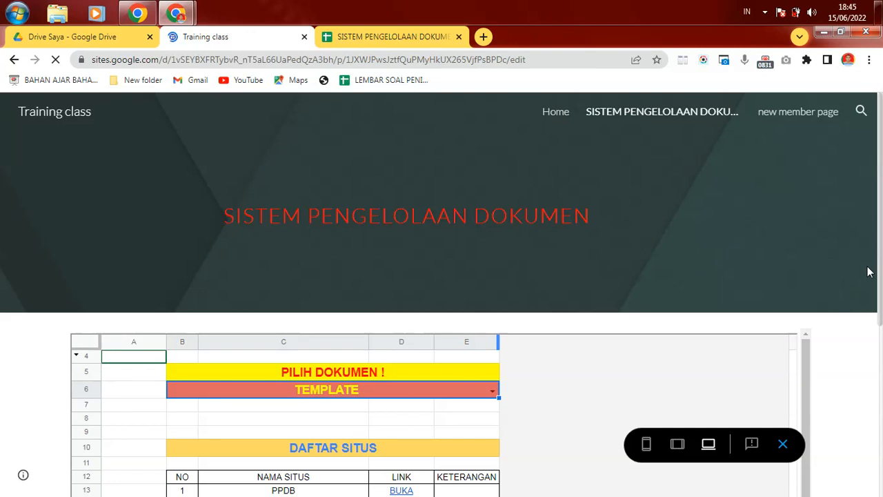
pyautogui.scroll(-2, 848, 356)
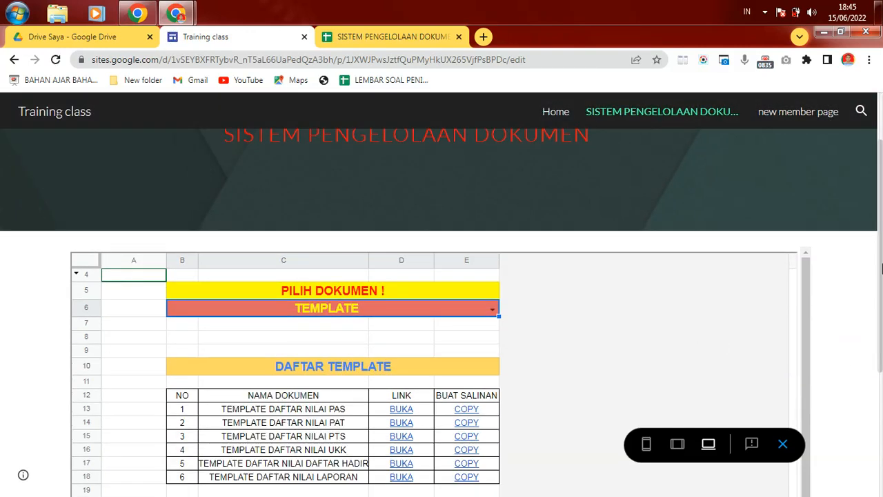
pyautogui.moveTo(880, 269); pyautogui.dragTo(881, 353)
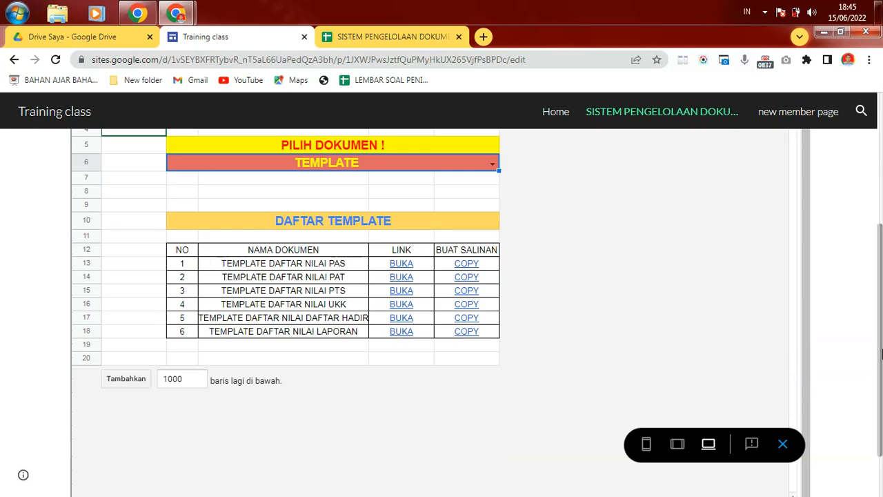
pyautogui.moveTo(880, 291); pyautogui.dragTo(880, 216)
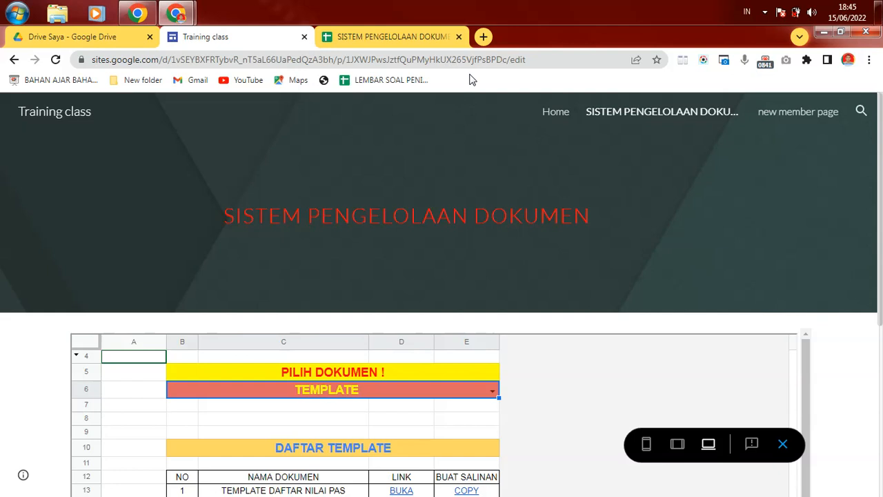
pyautogui.click(419, 41)
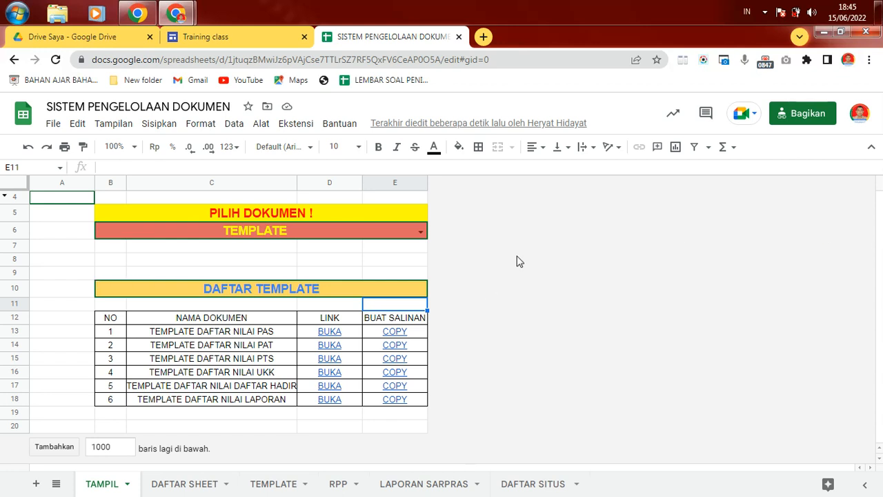
pyautogui.click(378, 231)
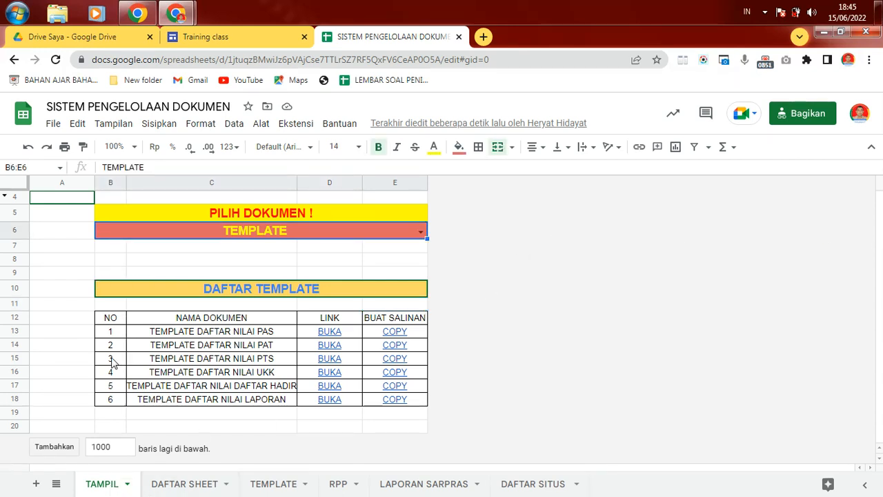
pyautogui.click(347, 215)
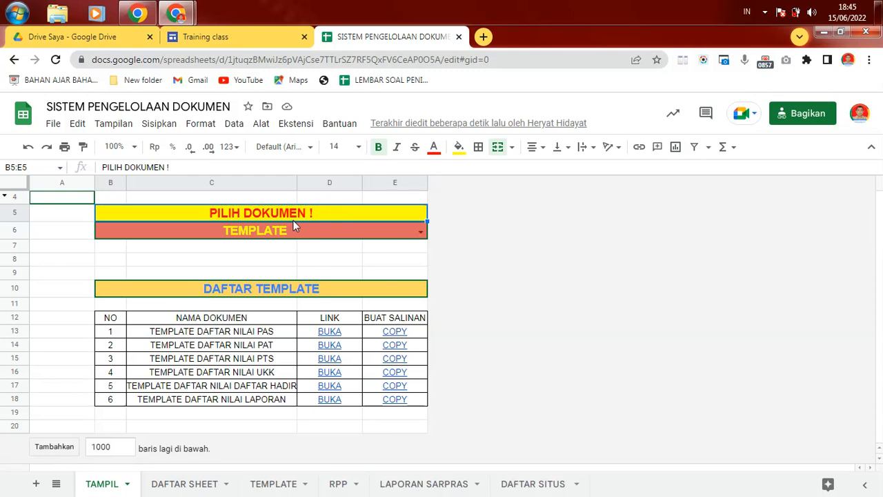
pyautogui.click(307, 233)
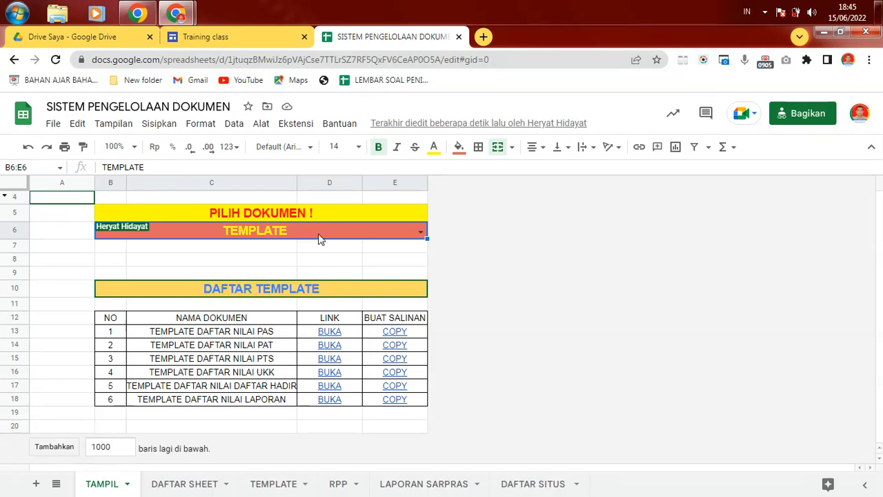
pyautogui.click(174, 485)
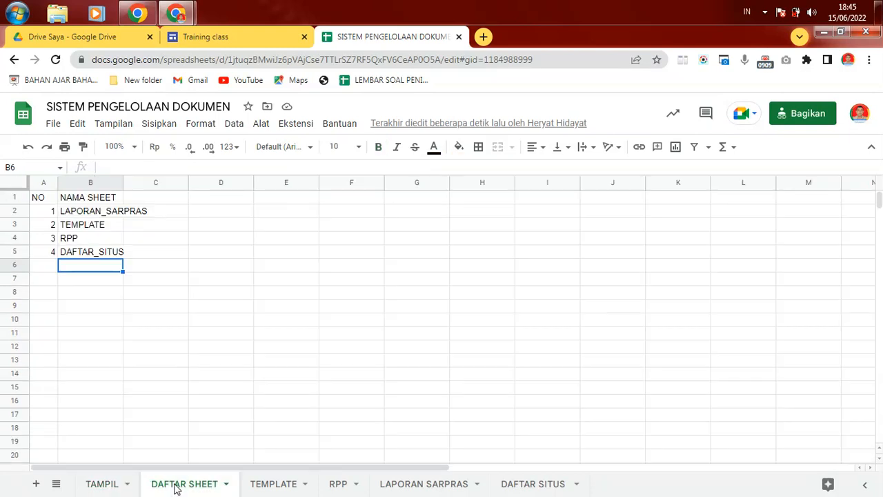
# Step: Open Data > Rentang bernama to list the five named ranges beside the TAMPIL sheet
pyautogui.click(232, 124)
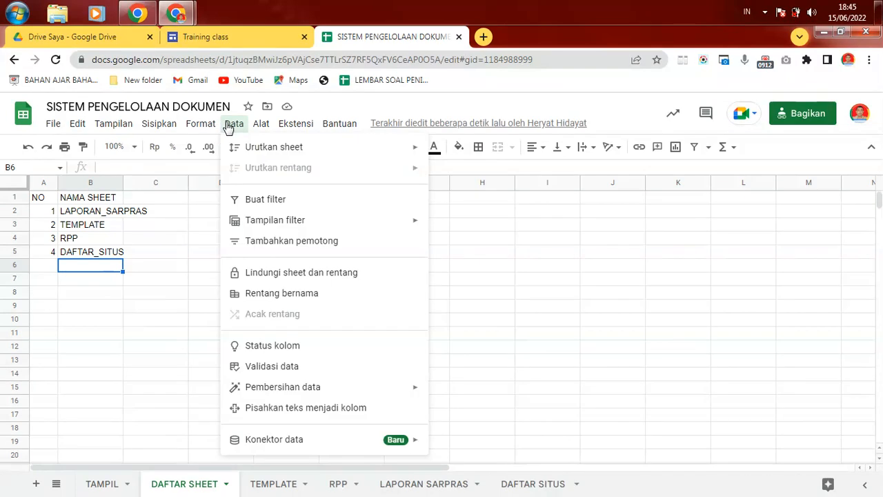
pyautogui.click(283, 294)
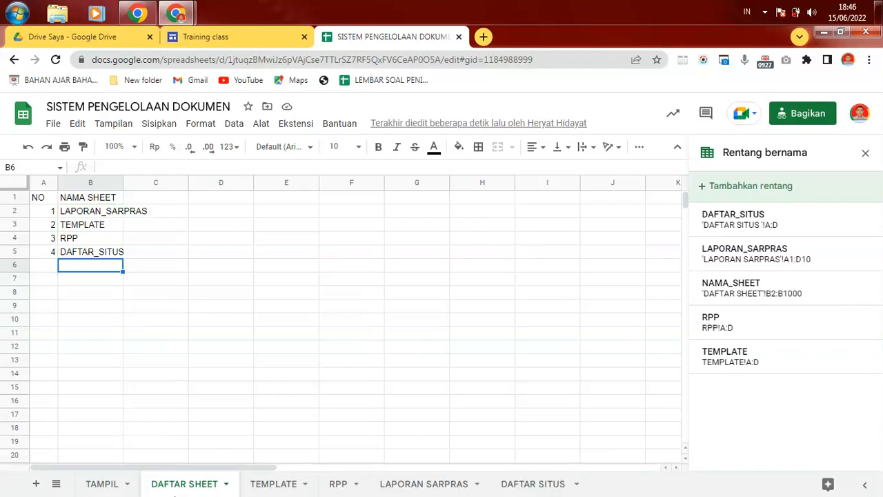
pyautogui.click(92, 485)
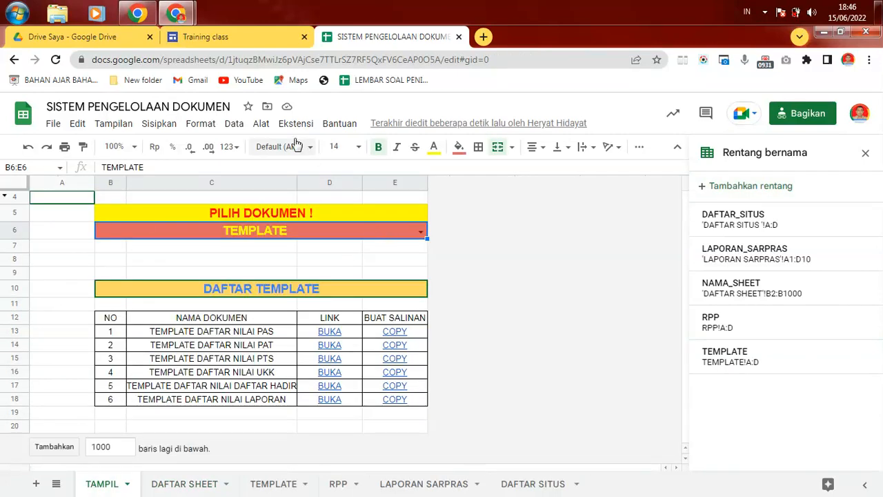
pyautogui.click(234, 123)
pyautogui.click(272, 366)
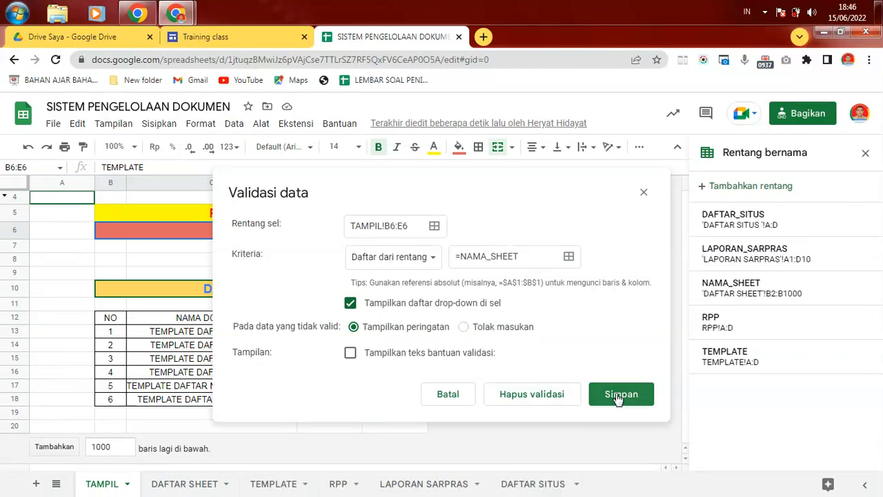
pyautogui.click(581, 445)
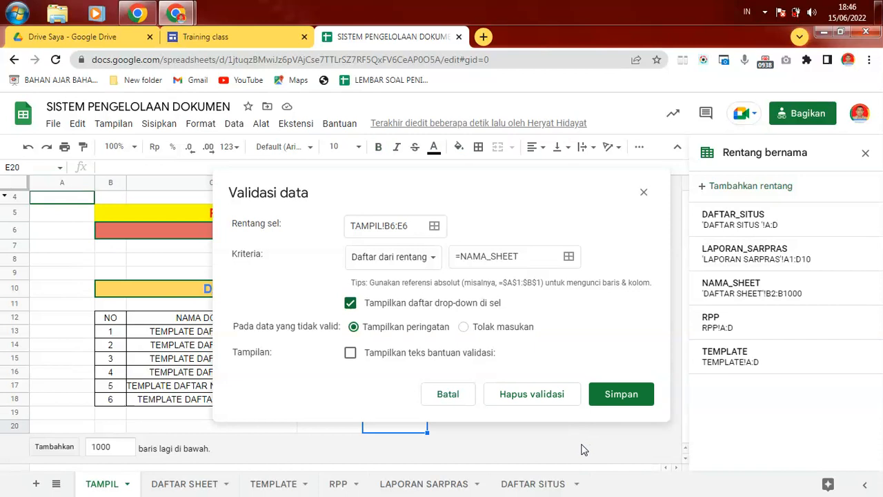
pyautogui.click(440, 398)
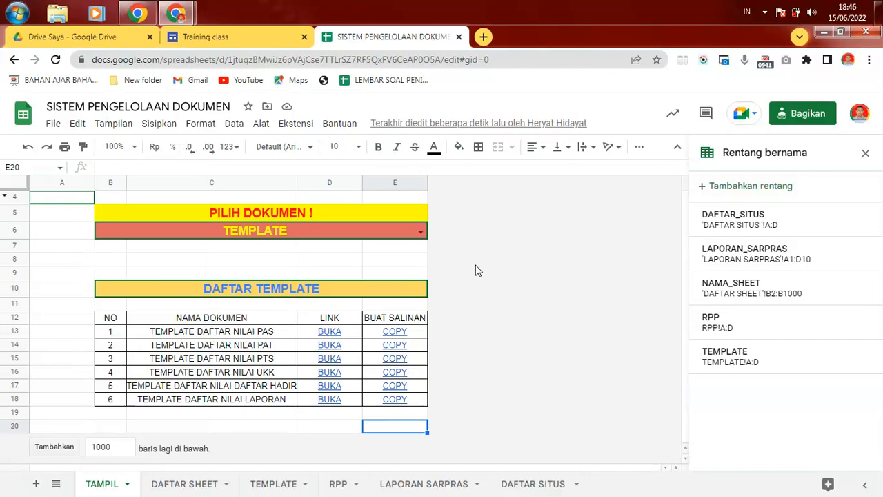
pyautogui.click(154, 319)
pyautogui.click(395, 273)
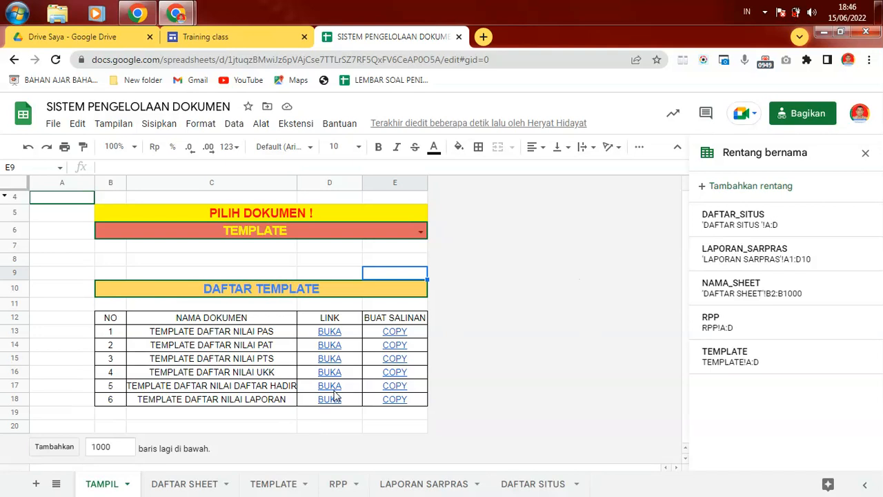
# Step: On the TEMPLATE sheet, insert an empty row below row 10 of the DAFTAR TEMPLATE table
pyautogui.click(288, 486)
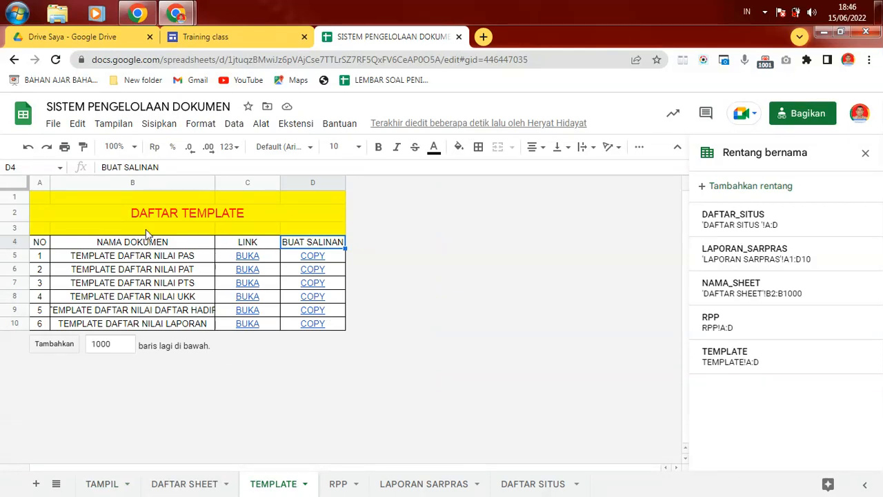
pyautogui.click(153, 207)
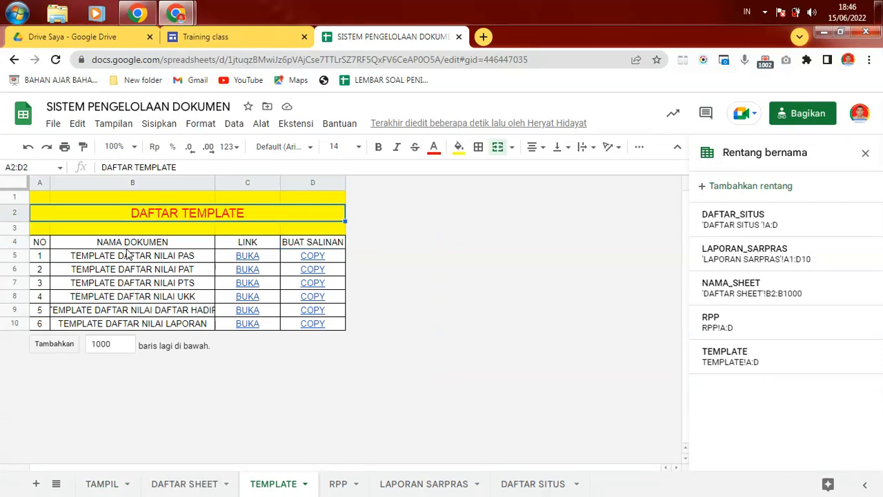
pyautogui.click(9, 324)
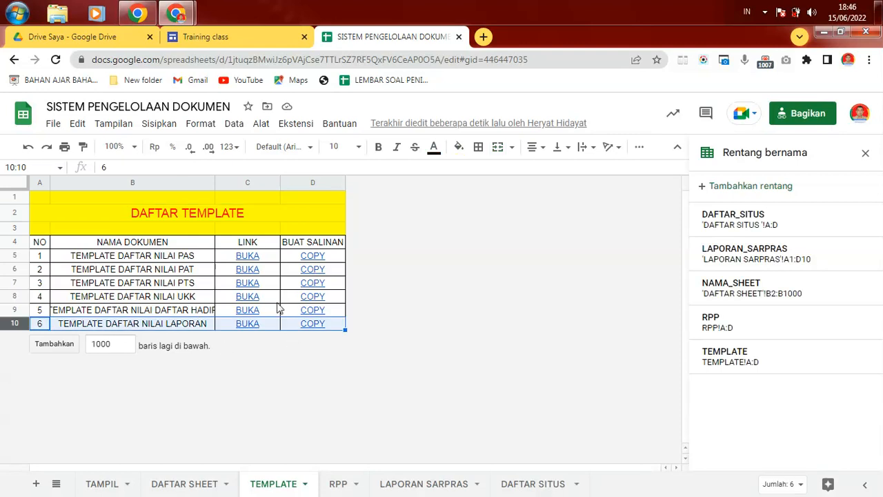
pyautogui.rightClick(14, 323)
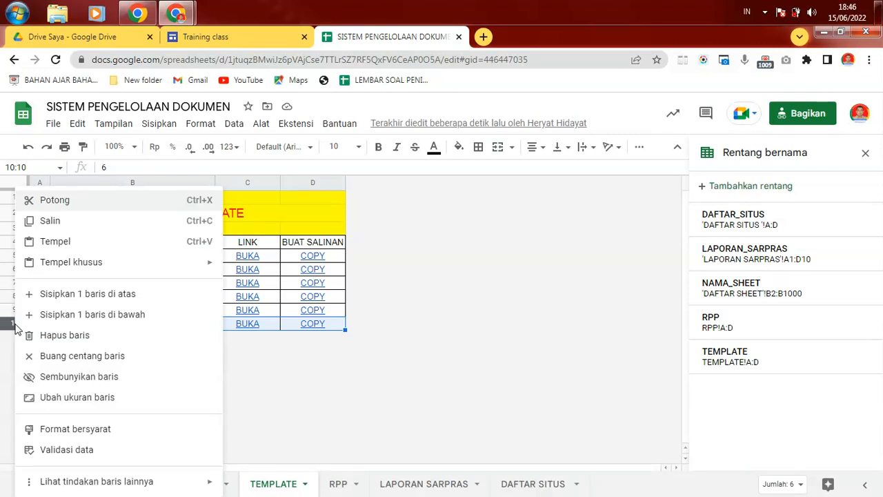
pyautogui.click(108, 321)
# Step: Number the new row 7 in cell A11, then move to cells D11 and C11
pyautogui.click(144, 326)
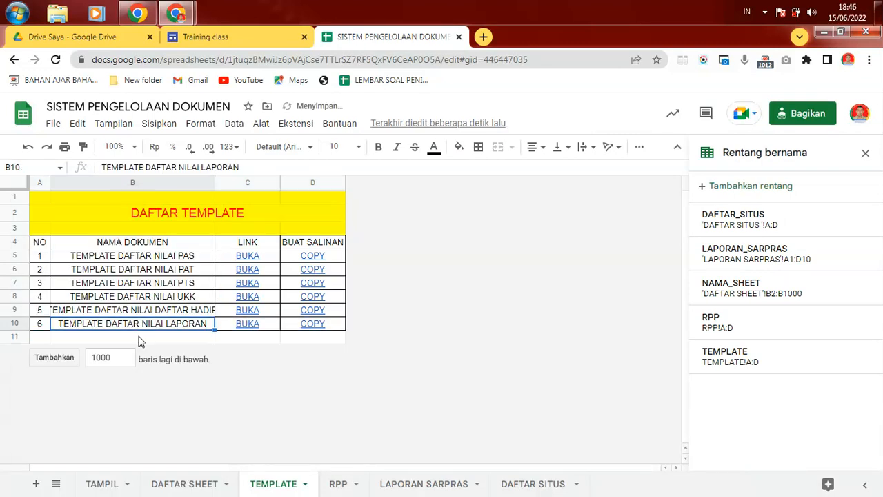
pyautogui.click(44, 342)
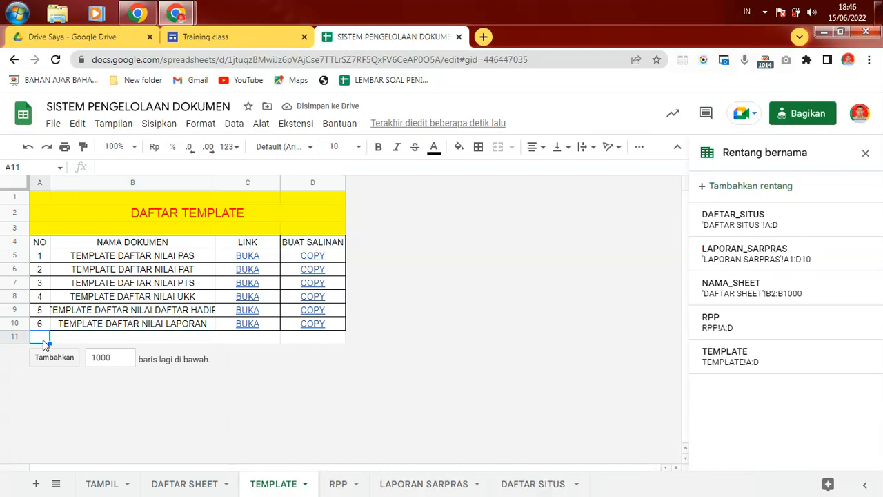
pyautogui.write('7')
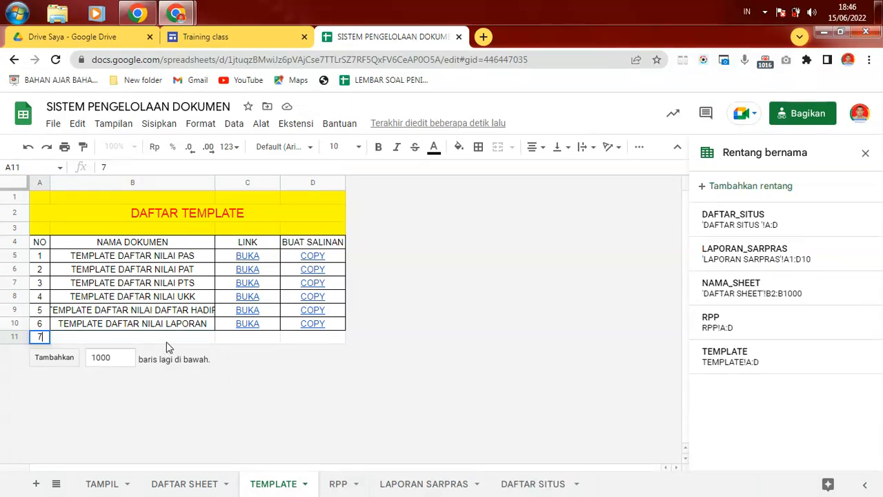
pyautogui.click(170, 339)
pyautogui.click(450, 333)
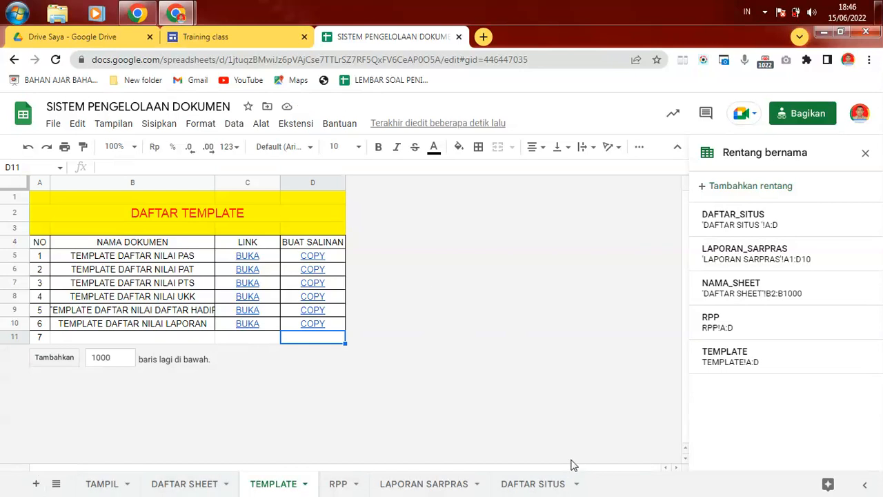
pyautogui.click(264, 341)
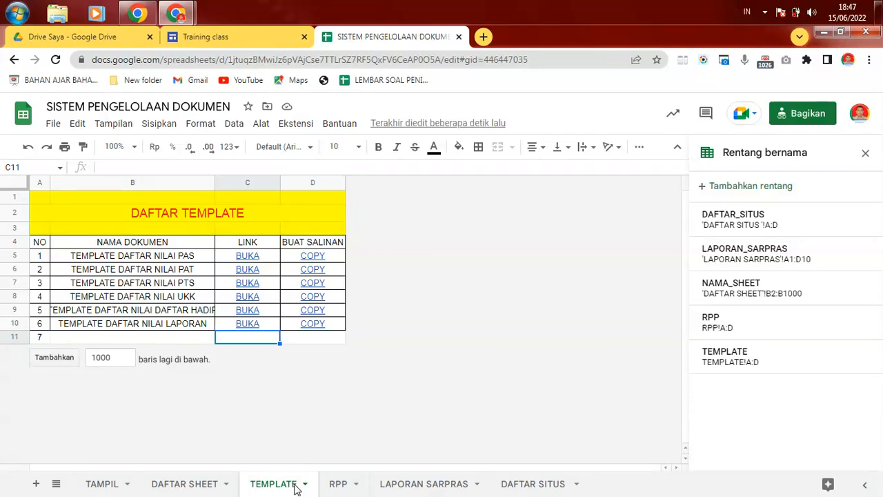
pyautogui.click(338, 484)
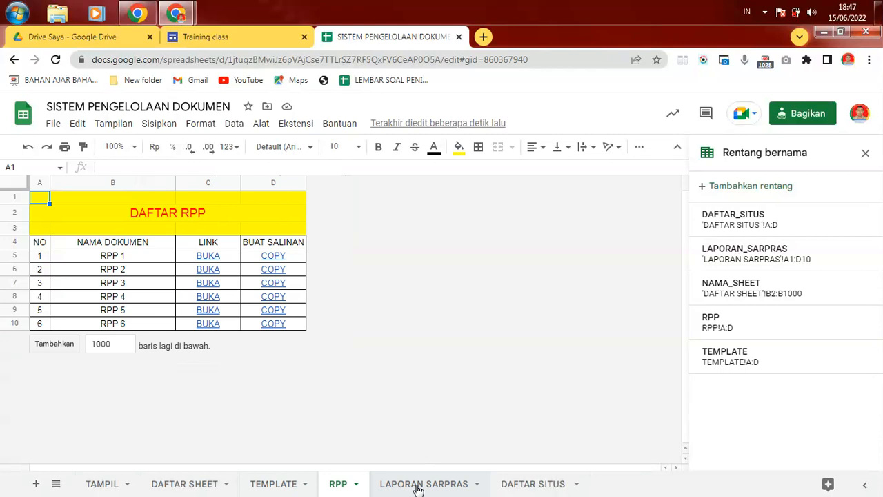
pyautogui.click(462, 484)
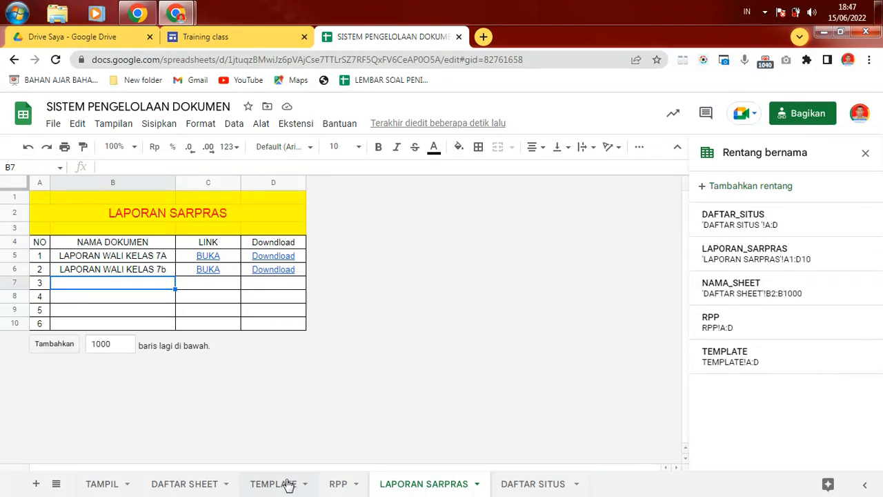
pyautogui.press('Right')
pyautogui.press('Right')
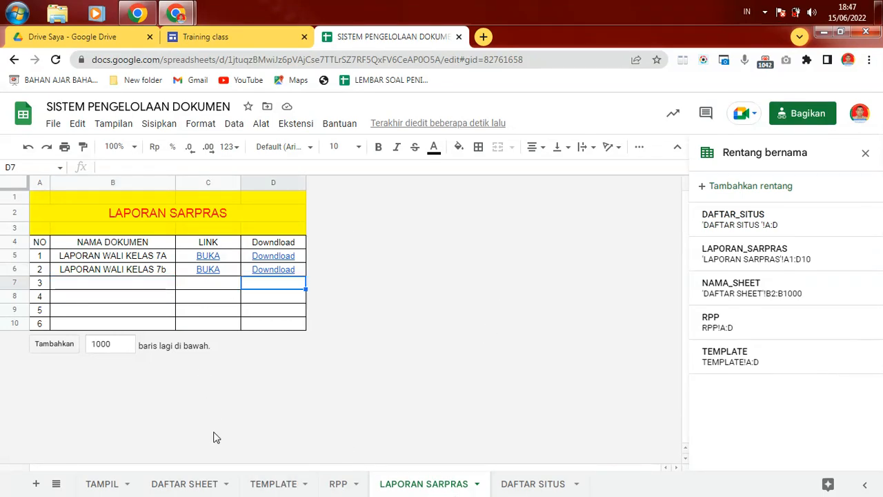
pyautogui.click(276, 487)
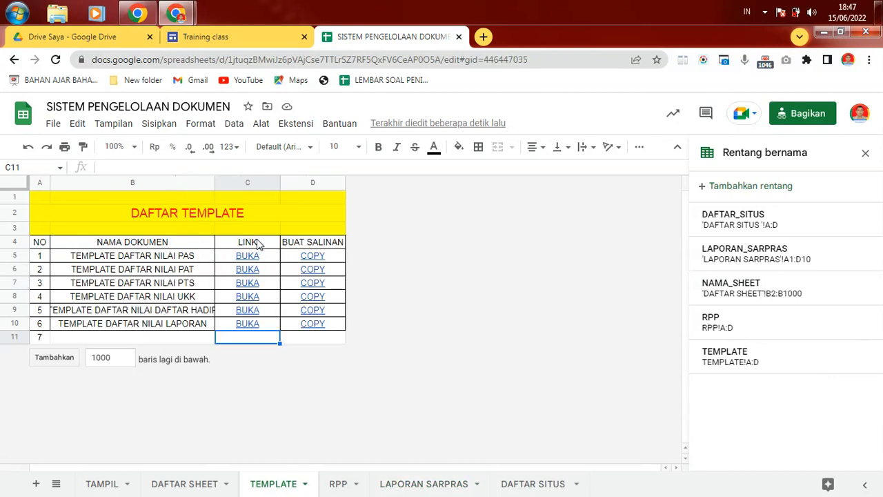
pyautogui.click(262, 256)
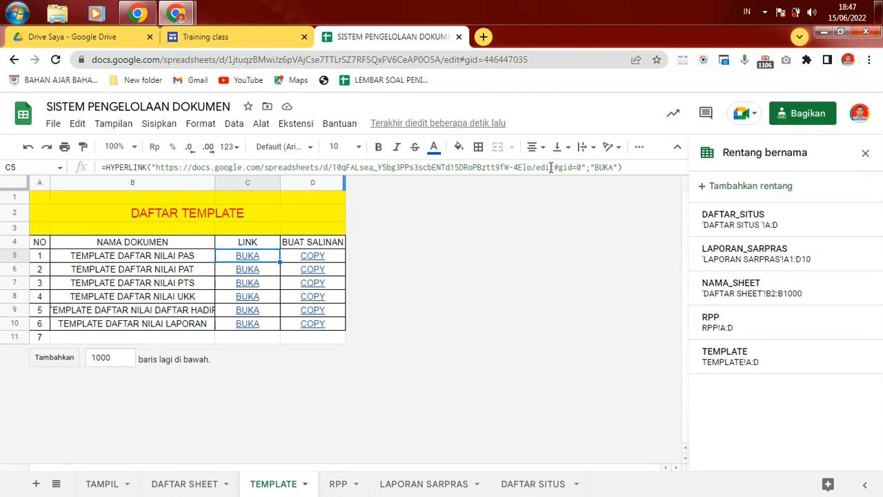
pyautogui.click(339, 257)
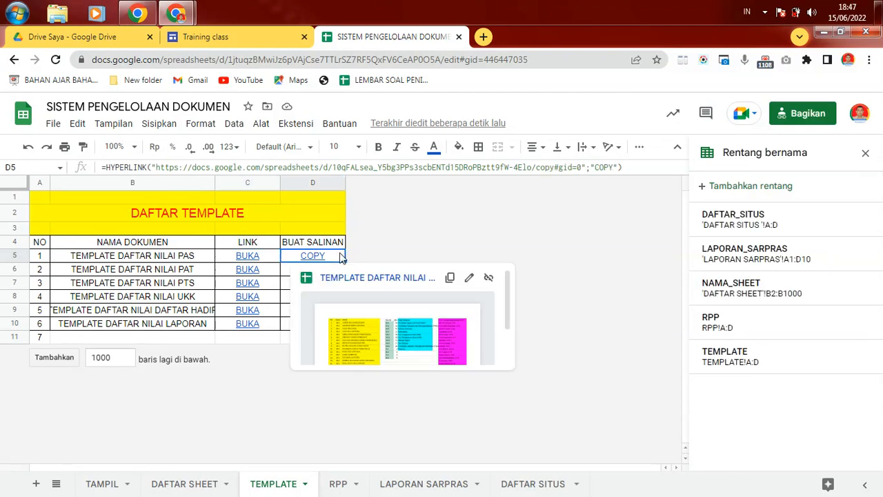
pyautogui.click(265, 255)
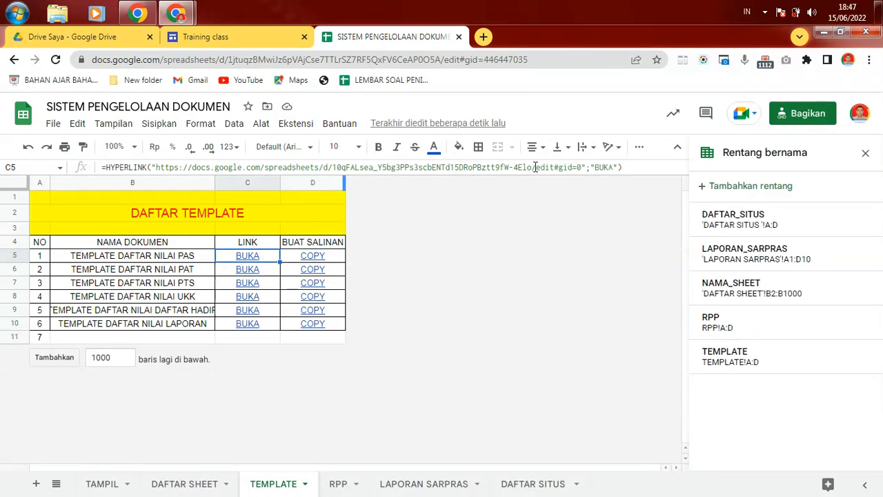
pyautogui.moveTo(537, 167); pyautogui.dragTo(550, 169)
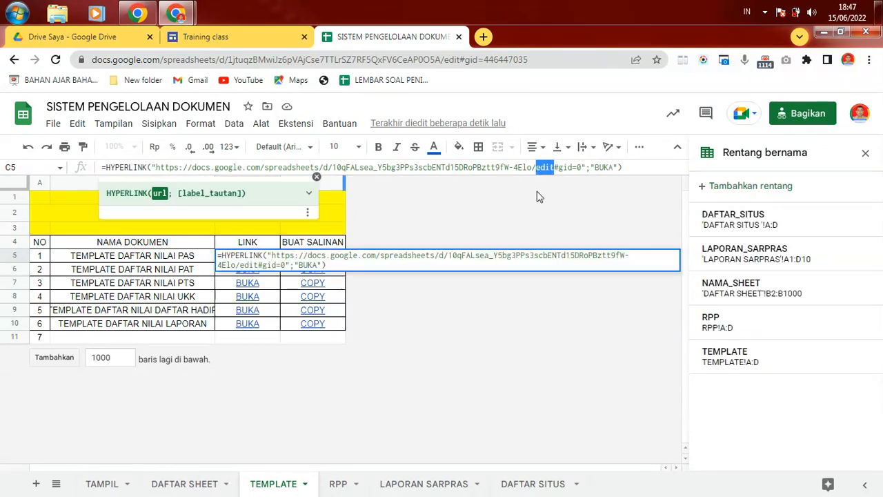
pyautogui.click(518, 211)
pyautogui.doubleClick(332, 254)
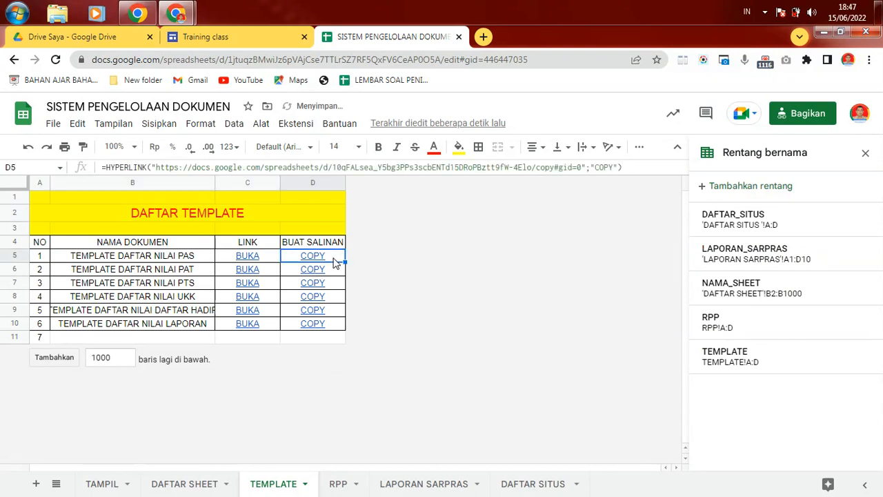
pyautogui.click(553, 169)
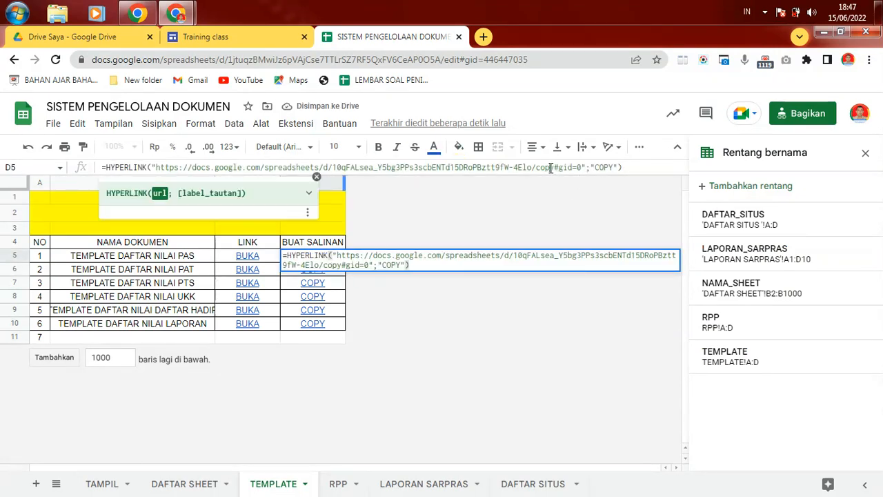
pyautogui.click(536, 203)
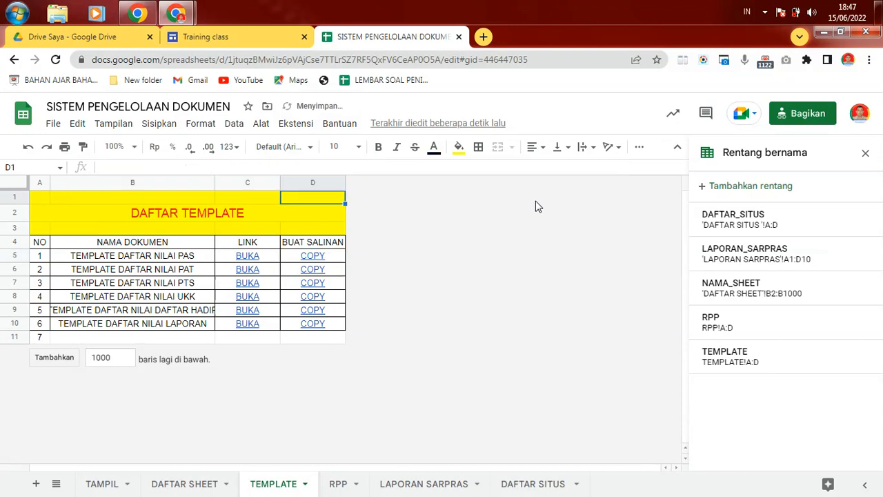
pyautogui.moveTo(313, 256)
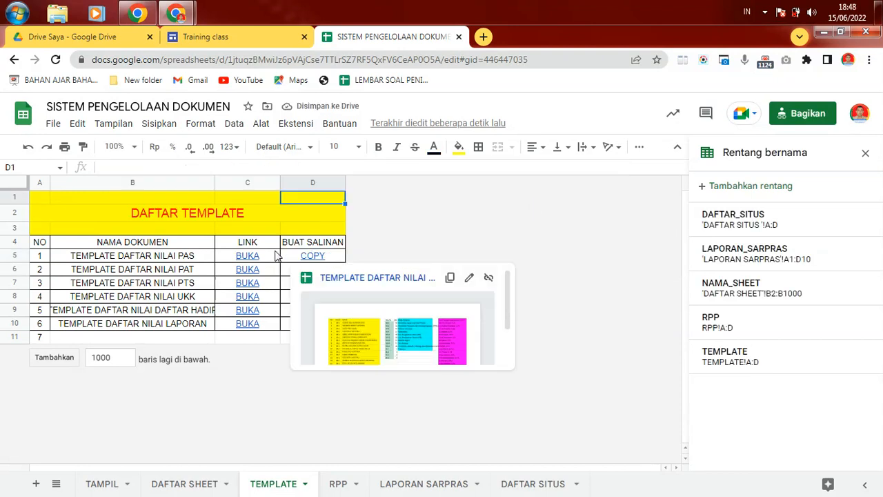
# Step: On the RPP sheet, inspect the BUKA and COPY link formulas for RPP 1 and RPP 2
pyautogui.click(344, 485)
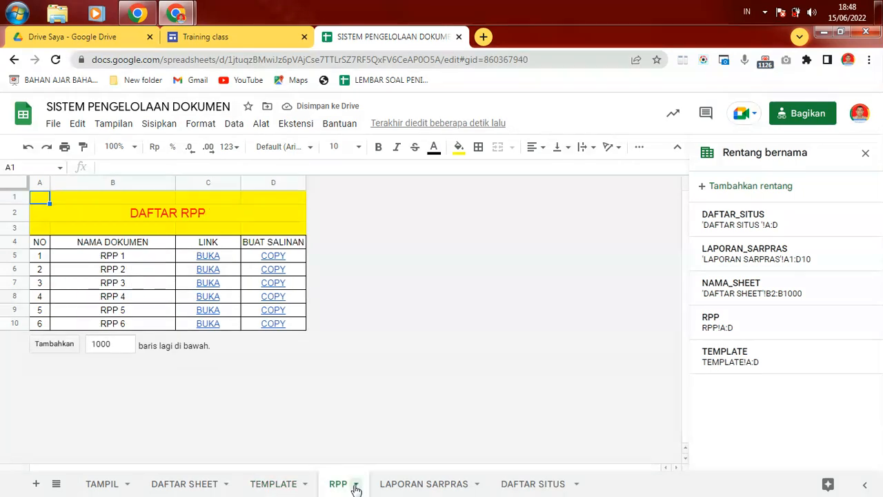
pyautogui.click(229, 258)
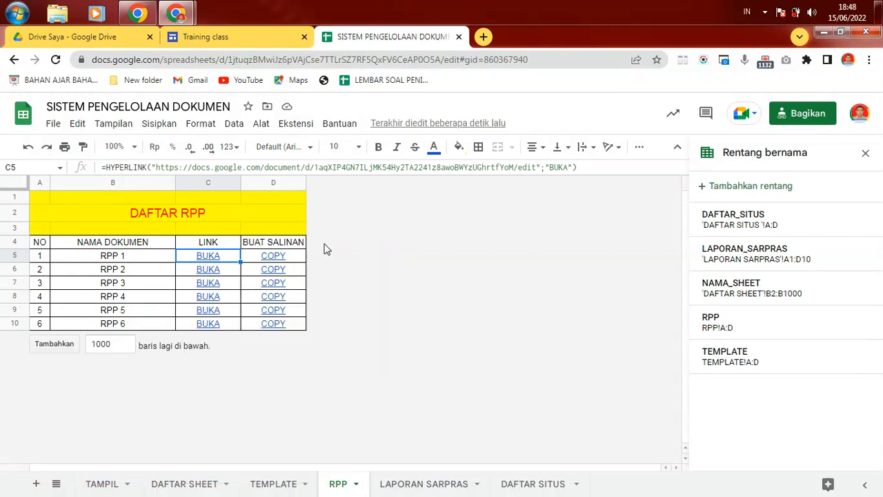
pyautogui.click(295, 255)
pyautogui.press('Up')
pyautogui.press('Up')
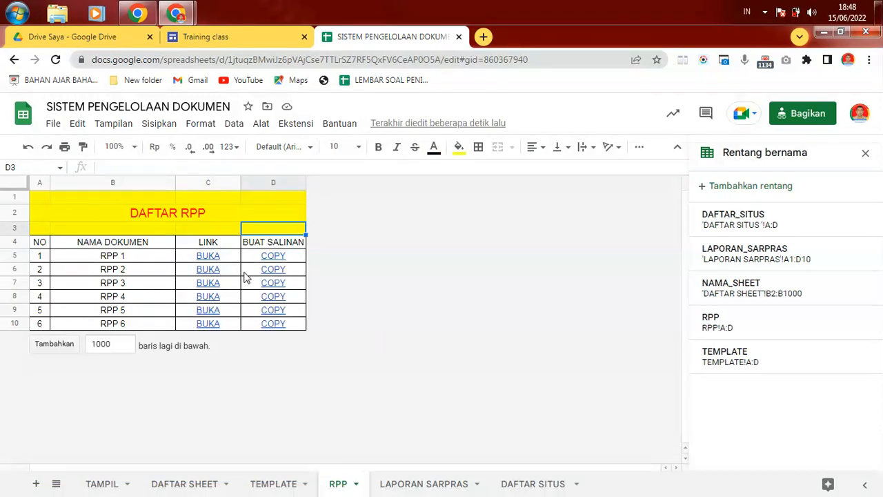
pyautogui.click(235, 275)
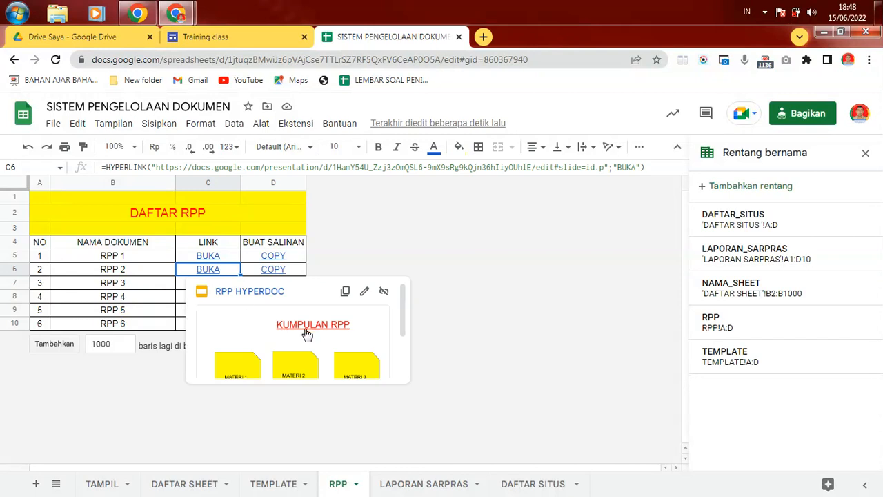
pyautogui.moveTo(403, 307); pyautogui.dragTo(407, 398)
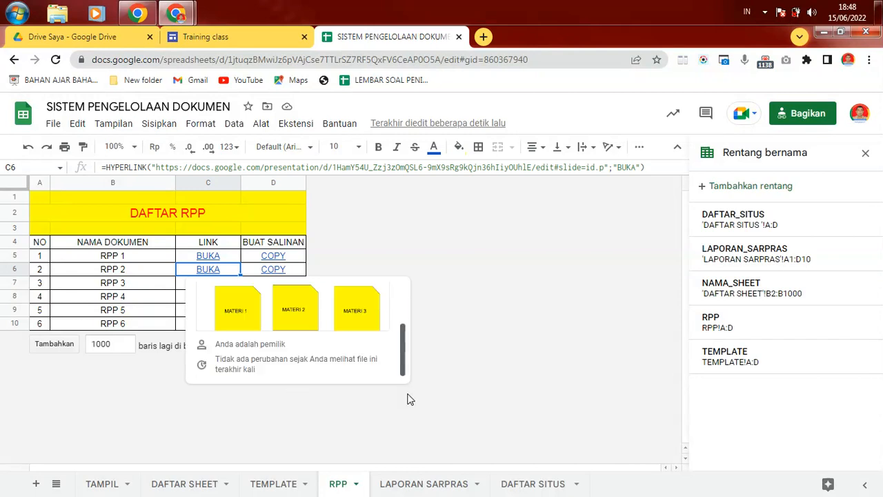
pyautogui.click(303, 270)
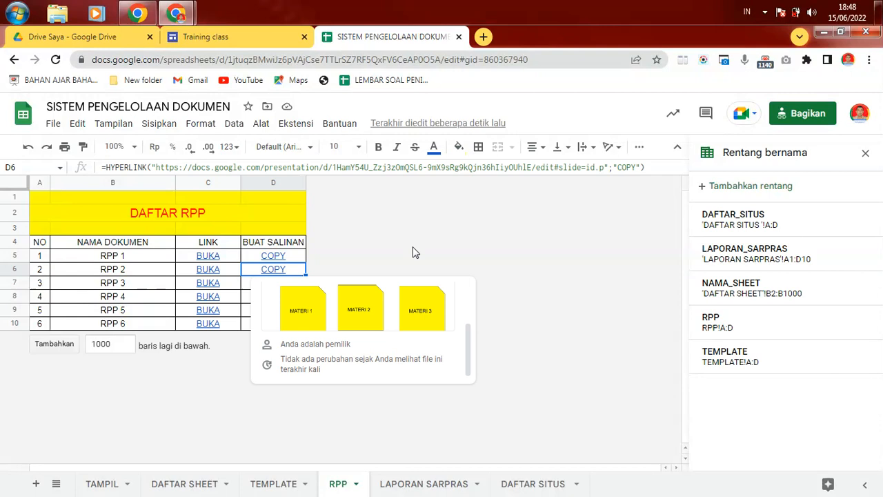
pyautogui.press('Up')
pyautogui.press('Up')
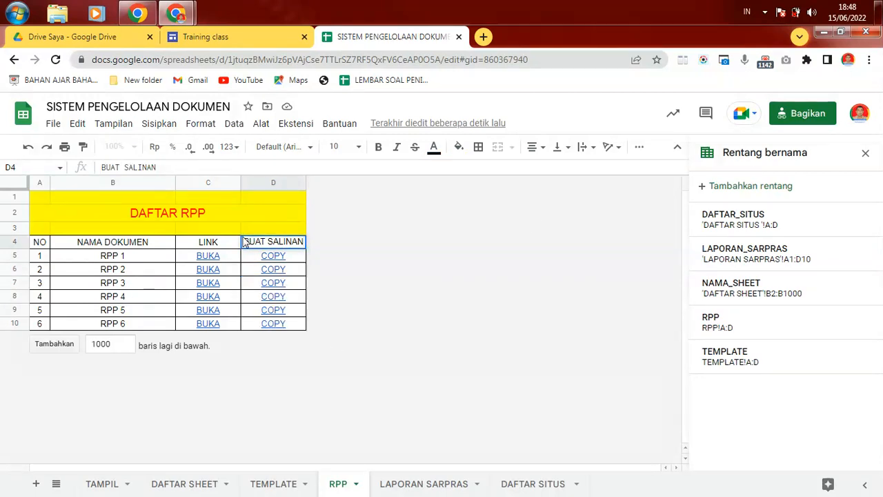
# Step: On the TEMPLATE sheet, check the still-empty cells B11, C11 and D11 of the new row
pyautogui.click(261, 489)
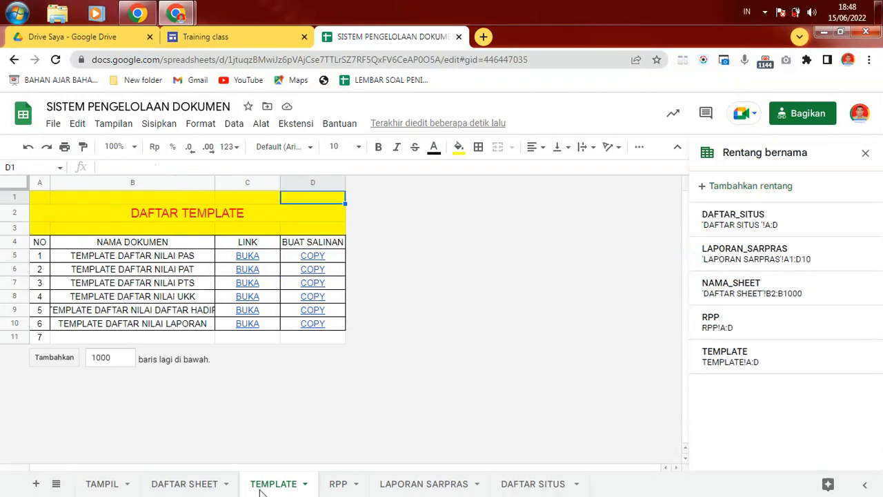
pyautogui.click(134, 340)
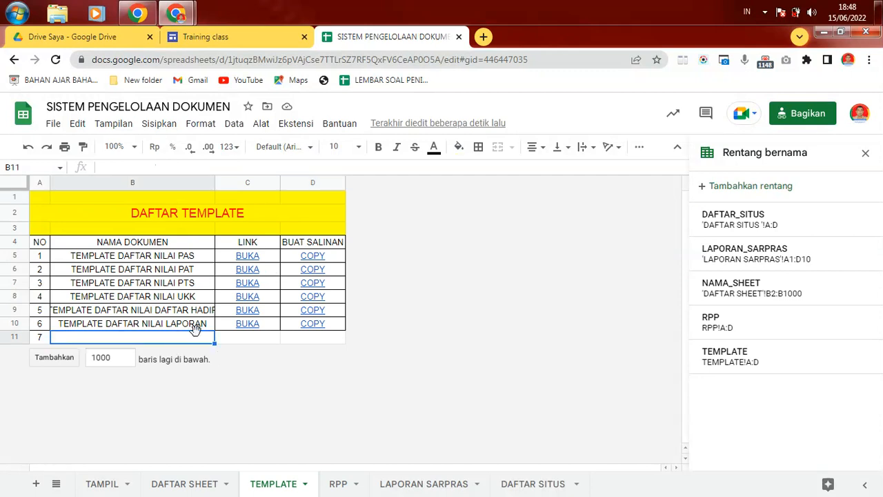
pyautogui.click(252, 341)
pyautogui.click(312, 341)
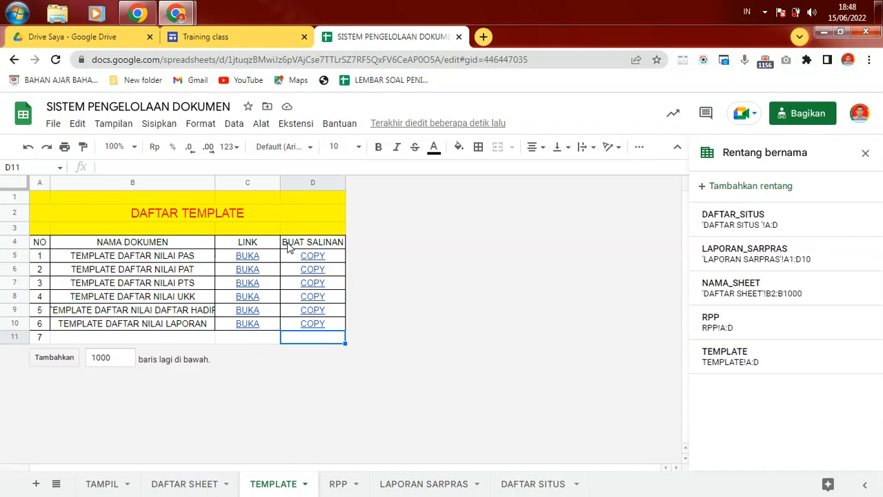
pyautogui.moveTo(338, 325)
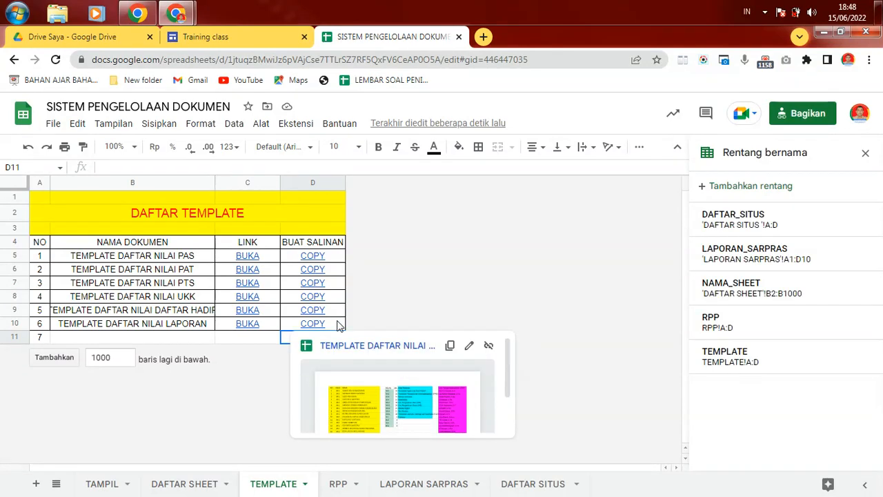
# Step: Recheck RPP 1's links, review LAPORAN SARPRAS Download and BUKA formulas for KELAS 7A and 7b, then open DAFTAR SITUS
pyautogui.click(338, 484)
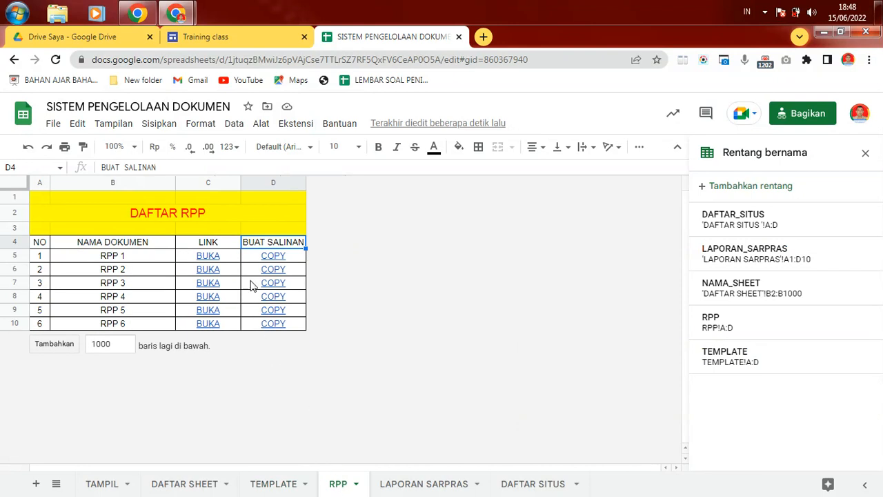
pyautogui.click(237, 260)
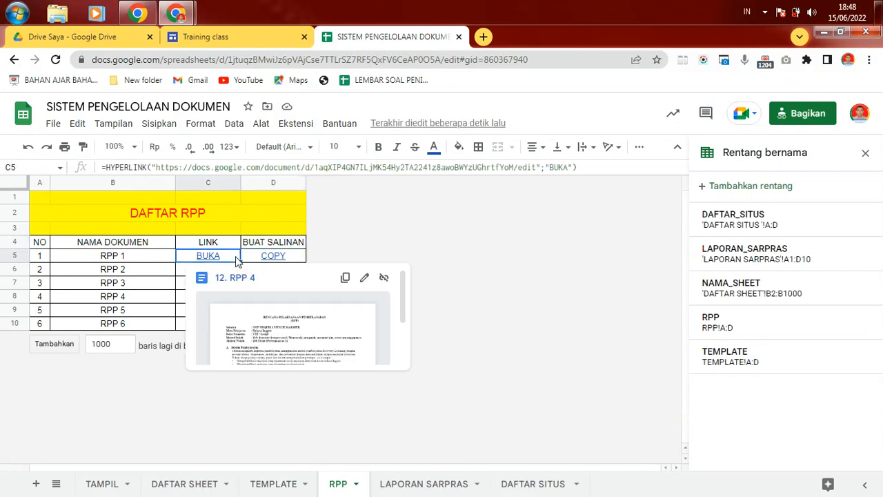
pyautogui.click(253, 262)
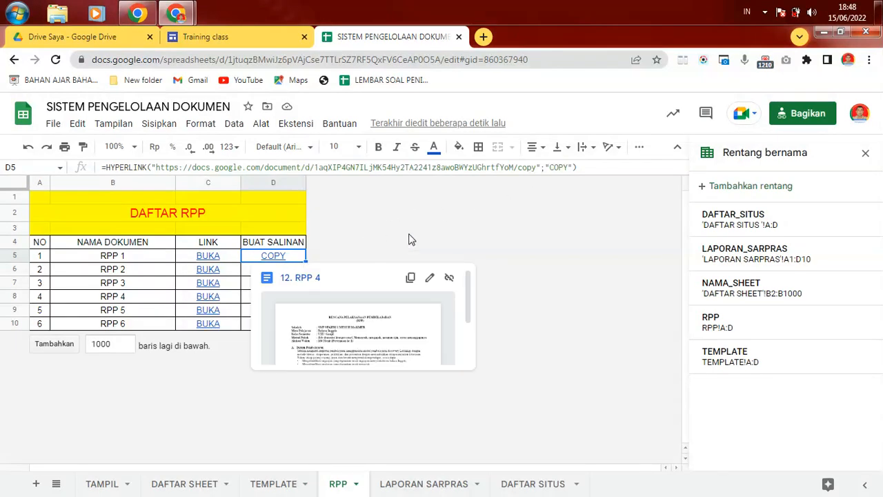
pyautogui.click(466, 486)
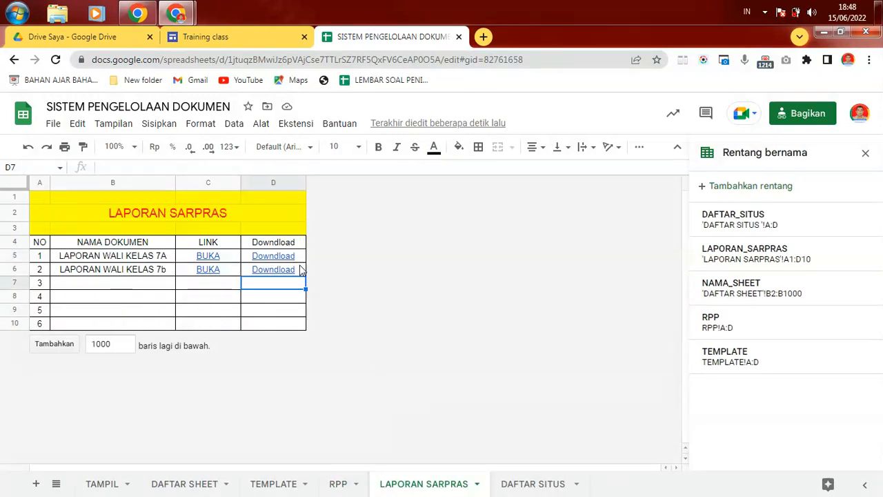
pyautogui.click(301, 257)
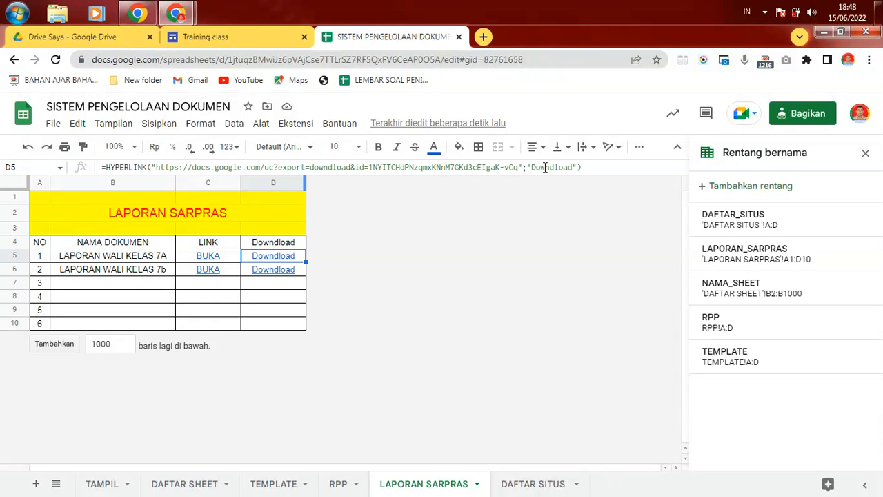
pyautogui.click(219, 257)
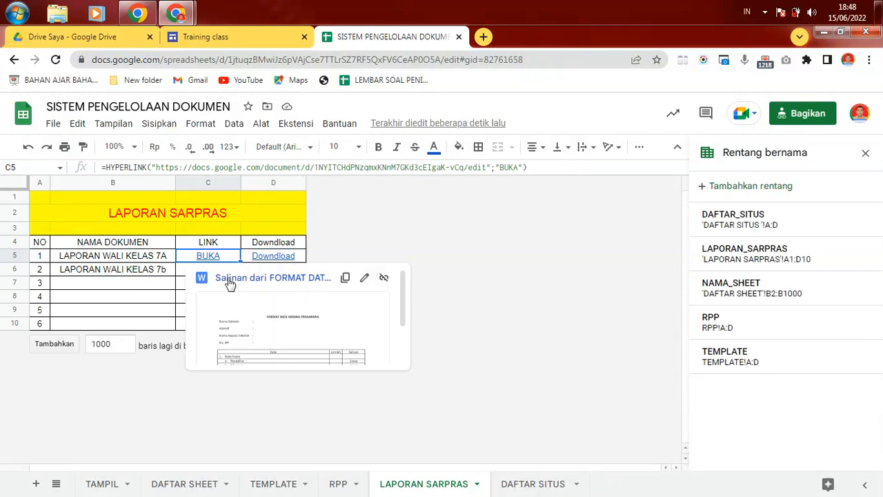
pyautogui.press('Up')
pyautogui.press('Up')
pyautogui.press('Up')
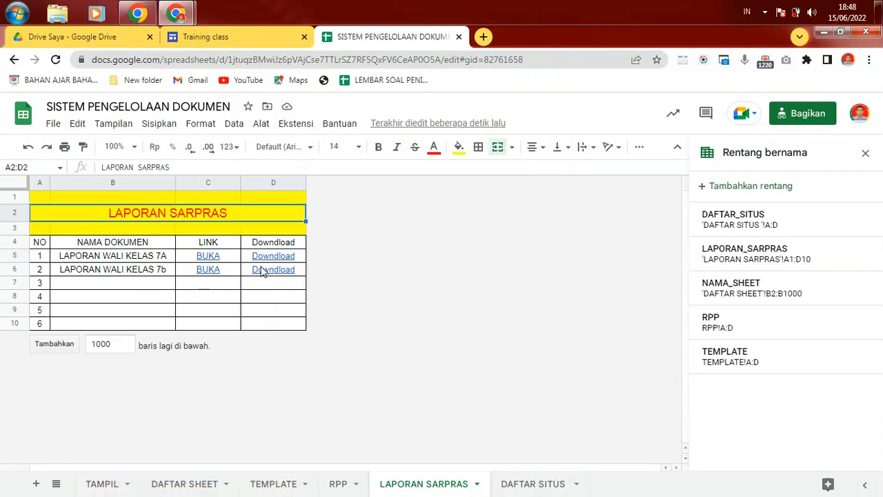
pyautogui.click(245, 276)
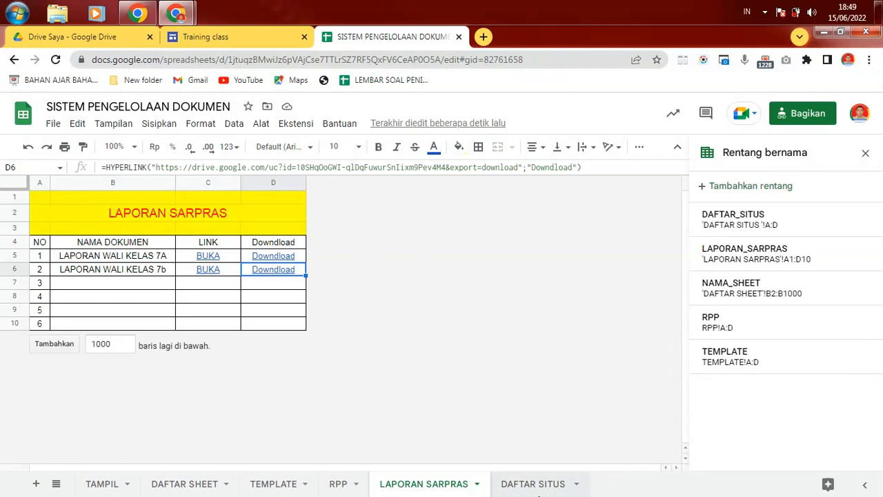
pyautogui.click(561, 488)
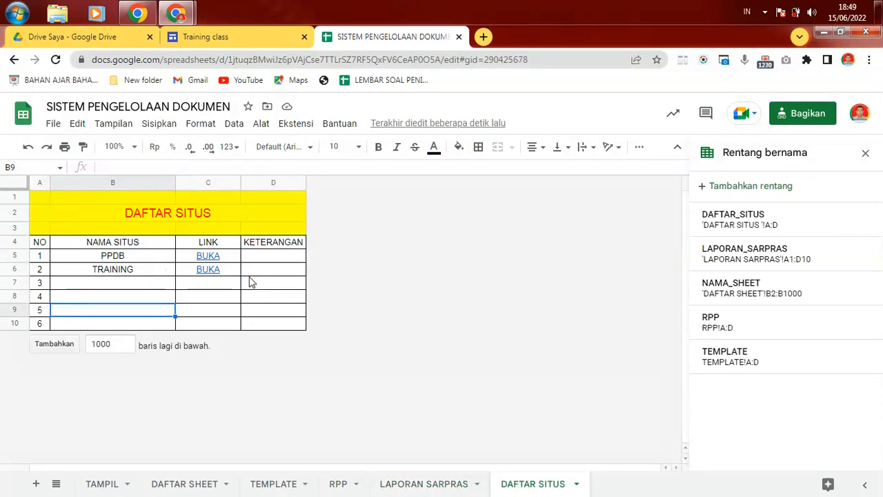
pyautogui.click(237, 261)
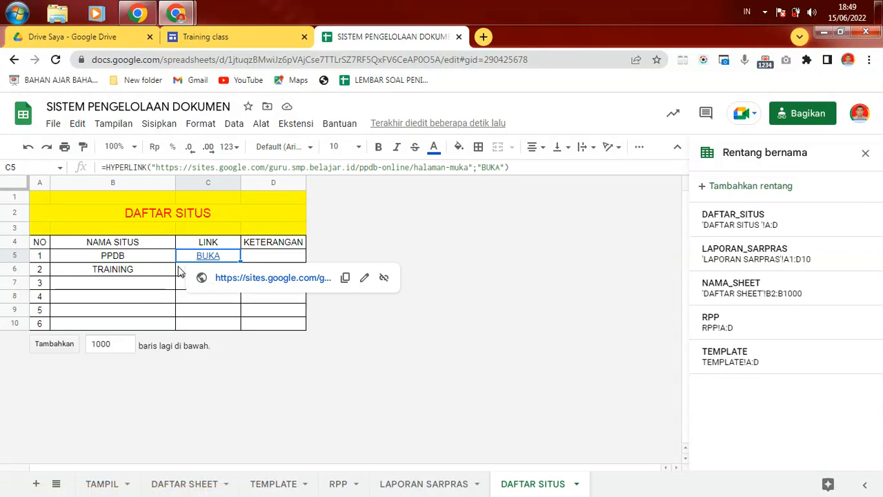
pyautogui.click(257, 260)
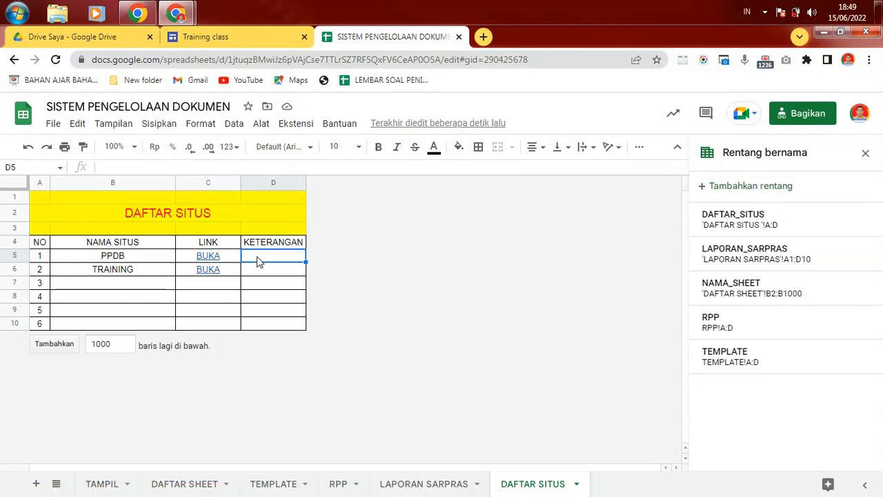
pyautogui.click(262, 270)
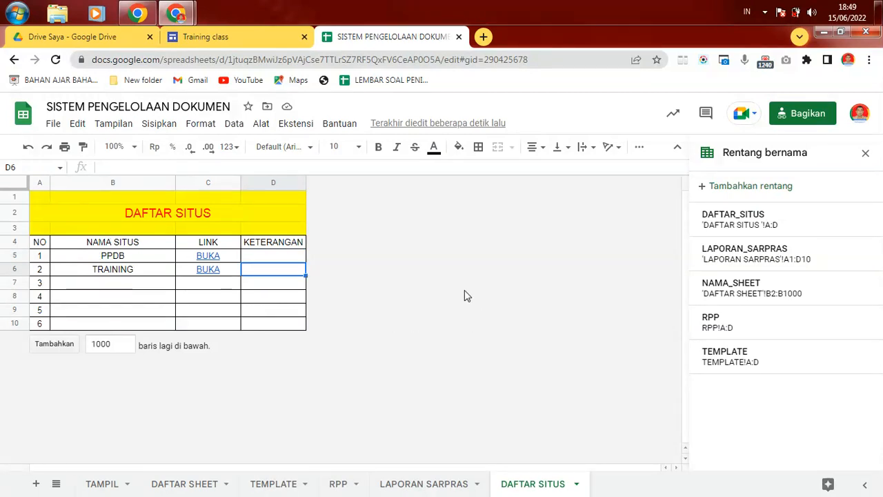
pyautogui.press('Down')
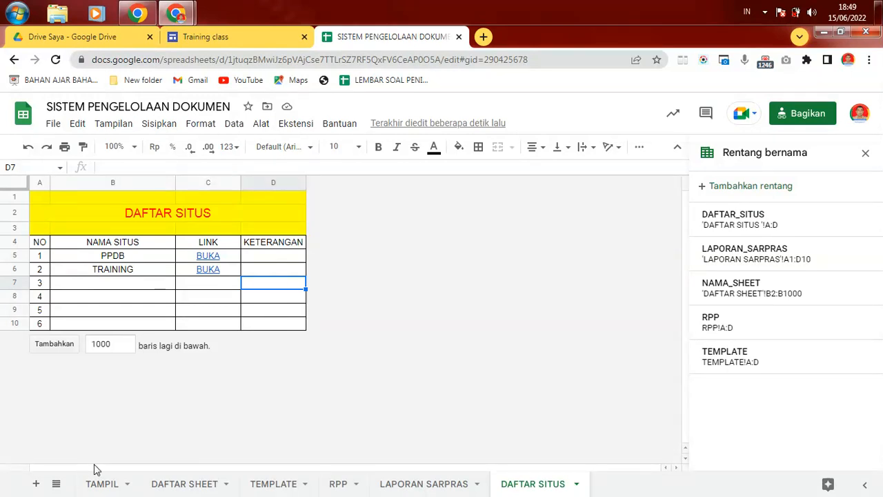
pyautogui.click(107, 485)
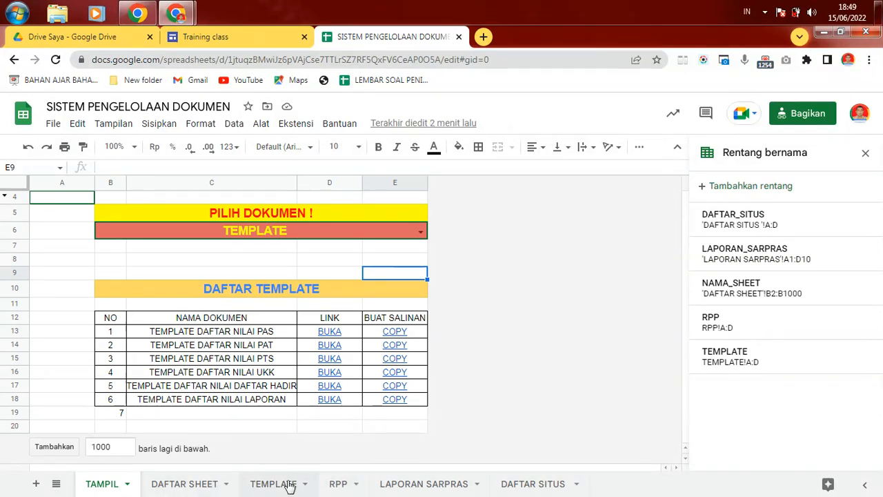
pyautogui.click(420, 232)
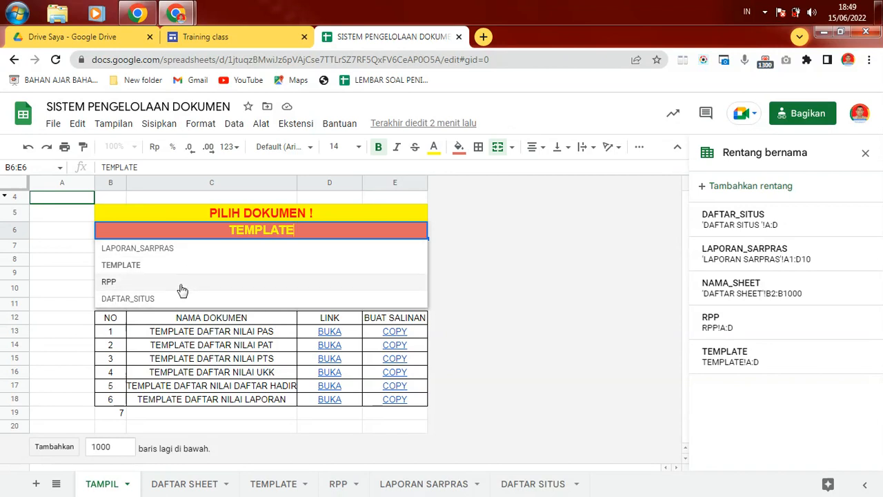
pyautogui.click(520, 221)
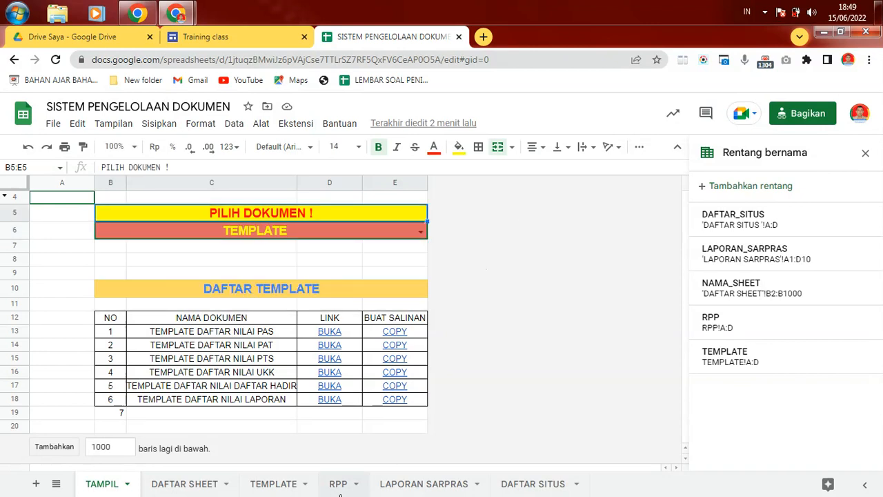
pyautogui.click(528, 486)
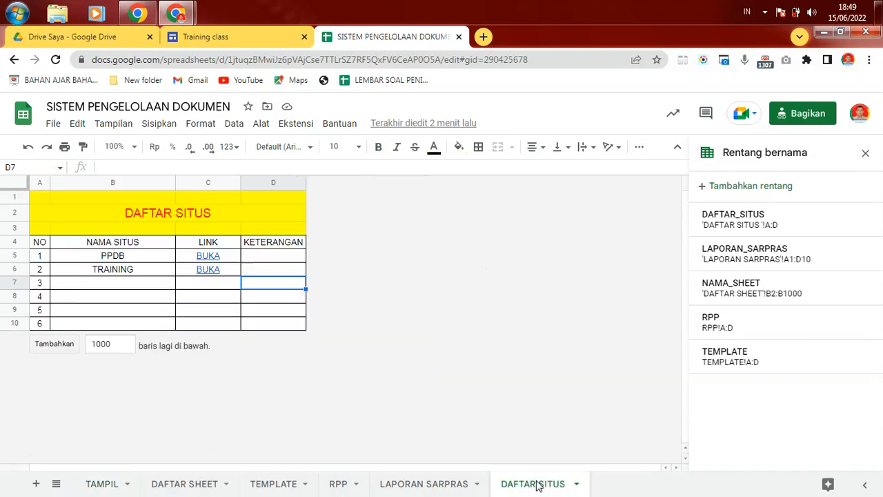
# Step: Add a blank sheet, rename it RAPOT, then delete it
pyautogui.click(36, 485)
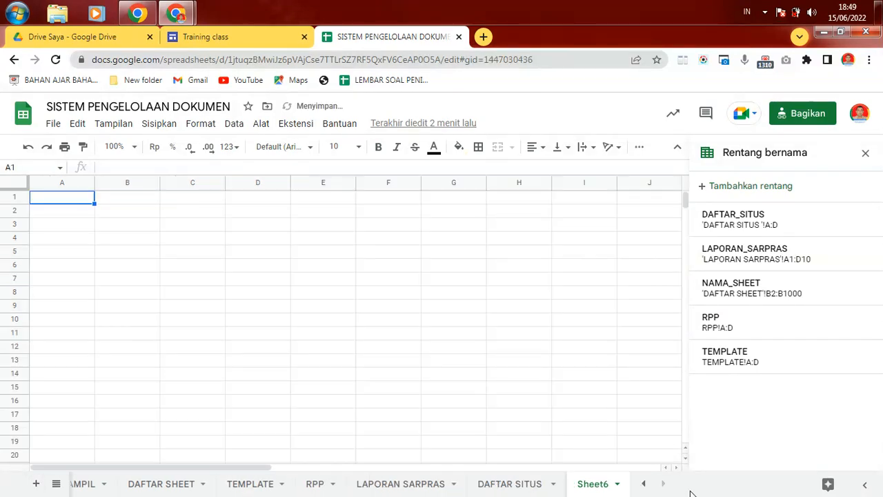
pyautogui.click(617, 486)
pyautogui.click(608, 322)
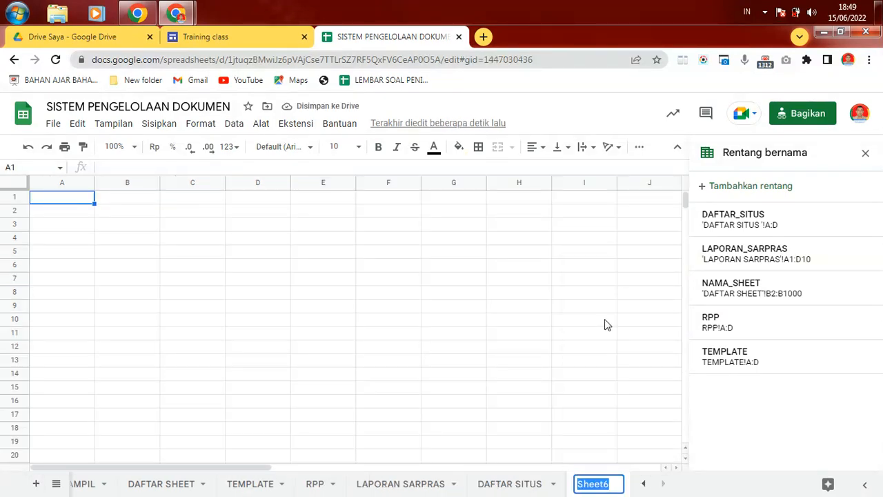
pyautogui.write('RAPOT')
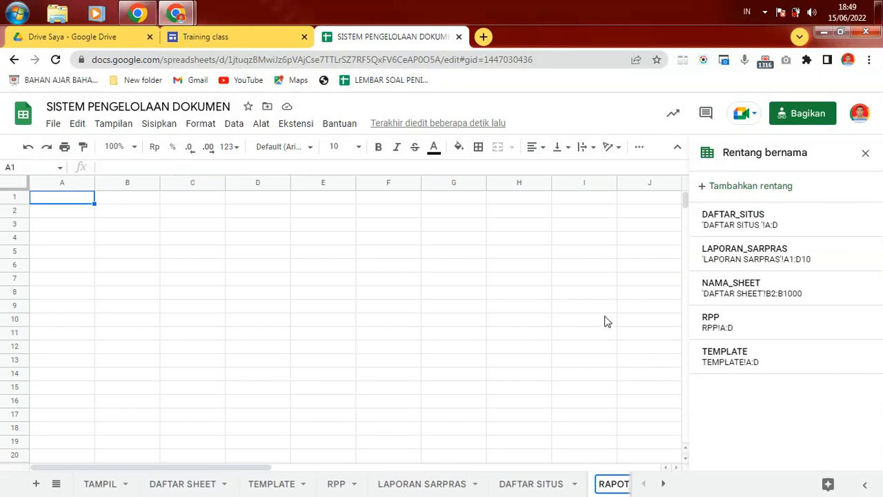
pyautogui.click(581, 349)
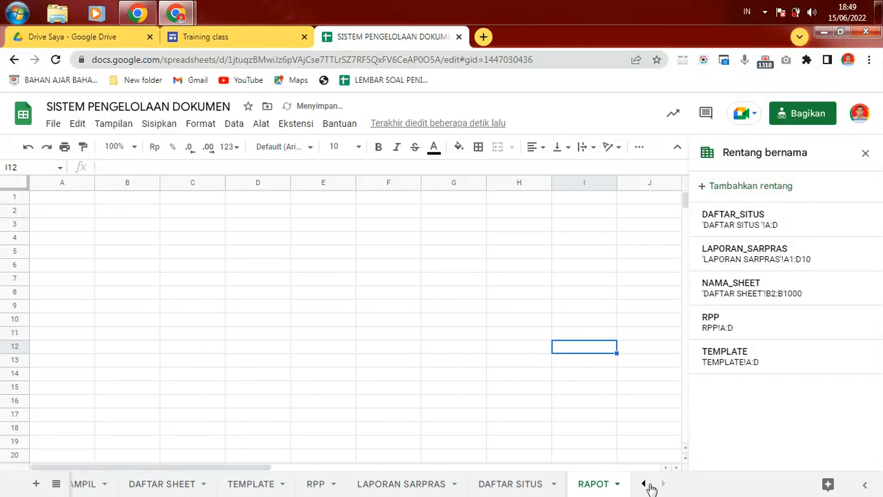
pyautogui.click(617, 484)
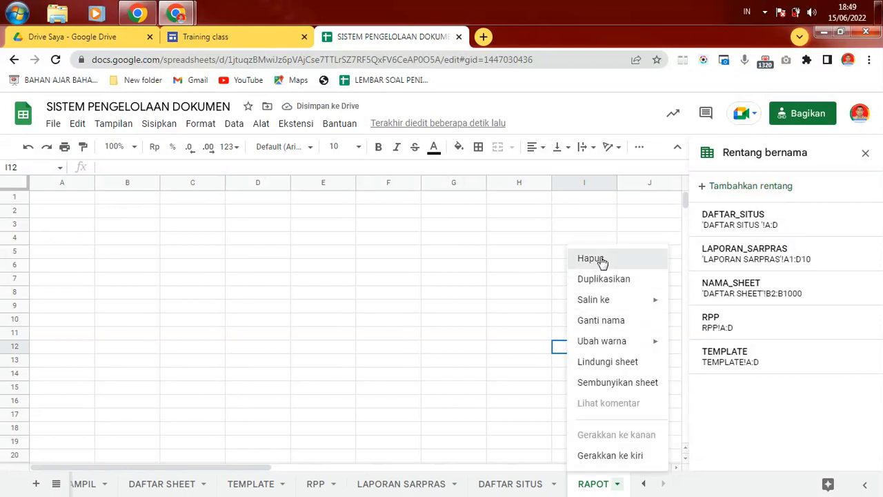
pyautogui.click(601, 258)
pyautogui.click(595, 329)
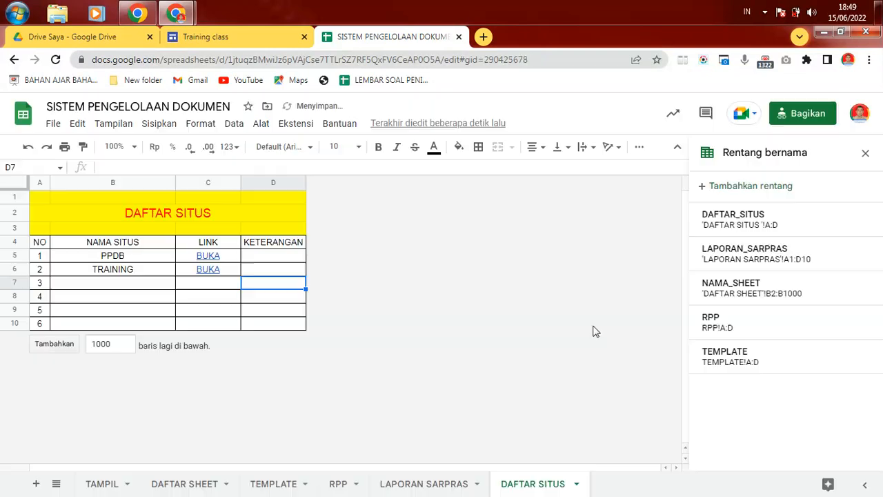
# Step: Duplicate the DAFTAR SITUS sheet and rename the copy RAPOT
pyautogui.click(576, 483)
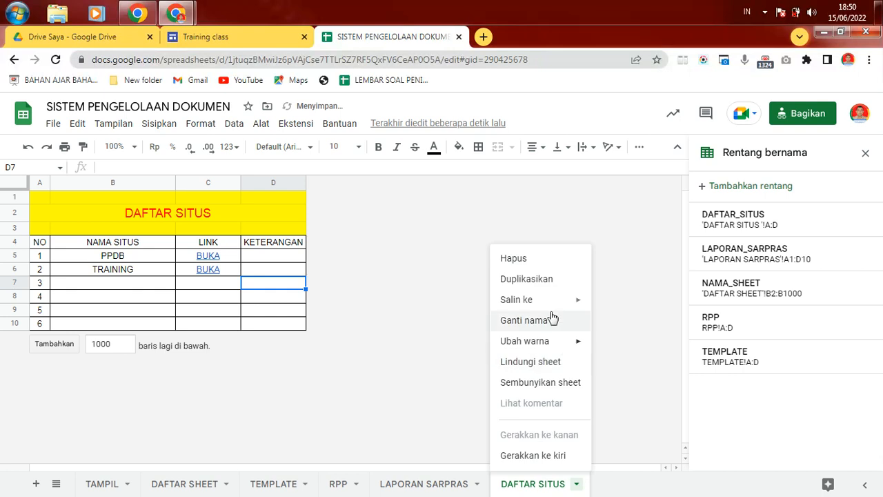
pyautogui.click(536, 280)
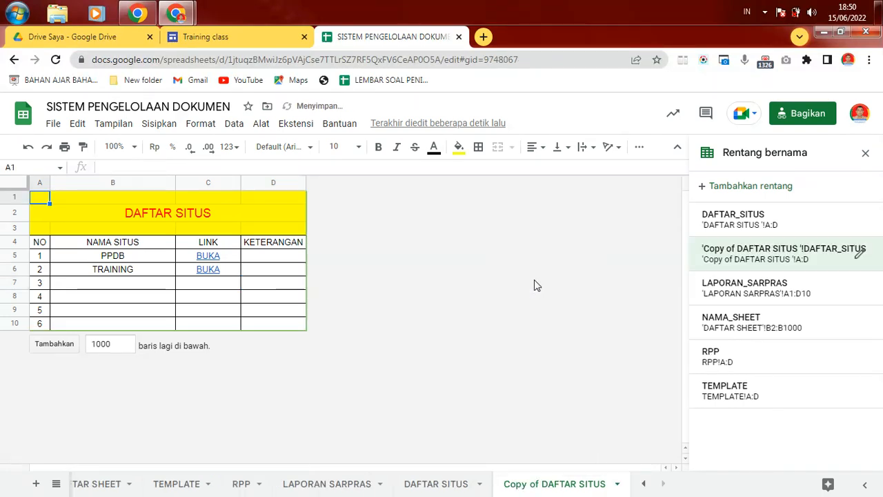
pyautogui.click(617, 483)
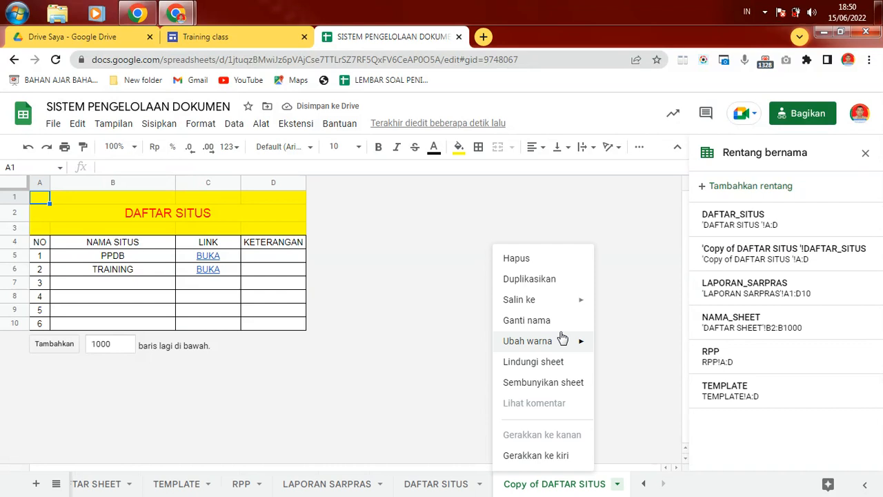
pyautogui.click(543, 321)
pyautogui.write('RAO')
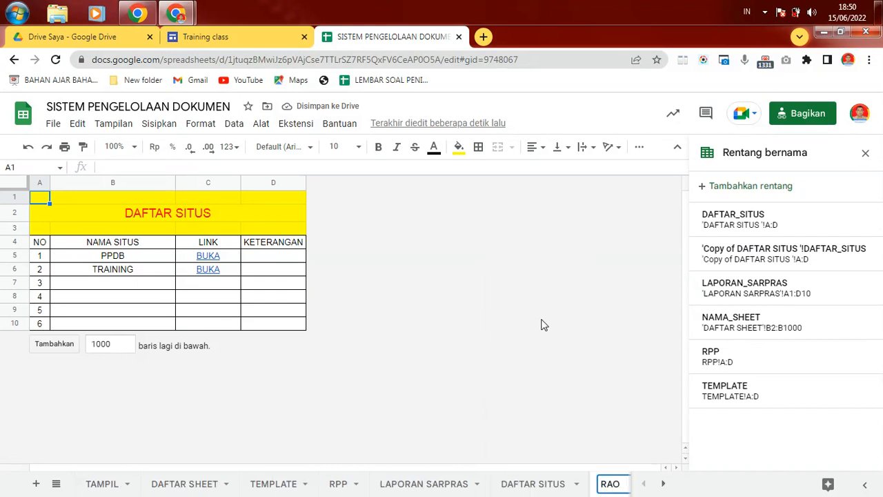
pyautogui.press('BackSpace')
pyautogui.write('POT')
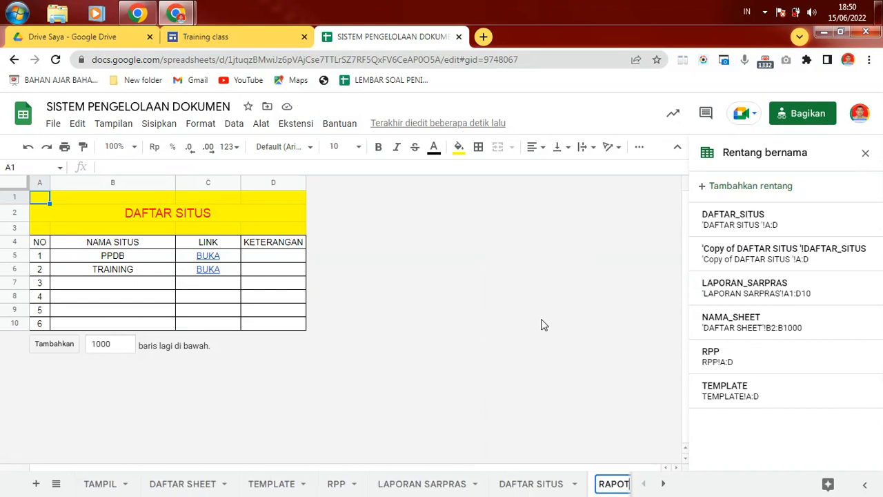
pyautogui.click(324, 282)
# Step: Change the merged A2 title from DAFTAR SITUS to DAFTAR RAPOT
pyautogui.click(136, 215)
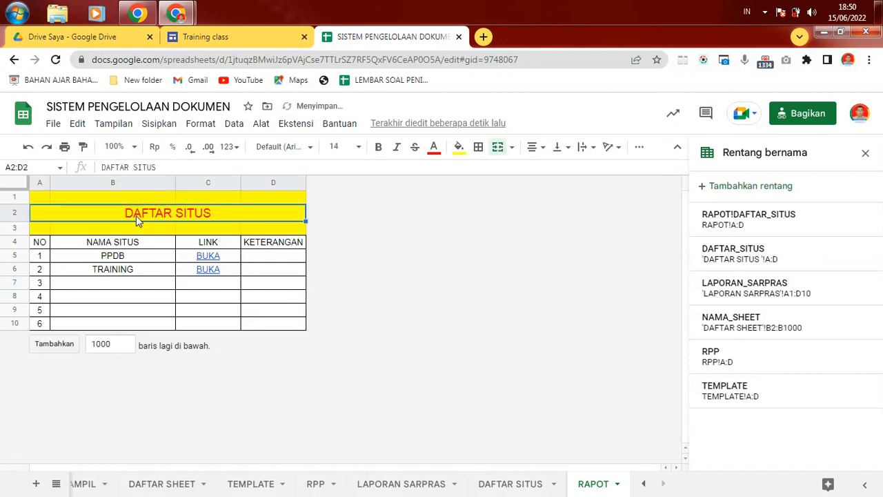
pyautogui.moveTo(135, 167); pyautogui.dragTo(214, 165)
pyautogui.write('RAPOT')
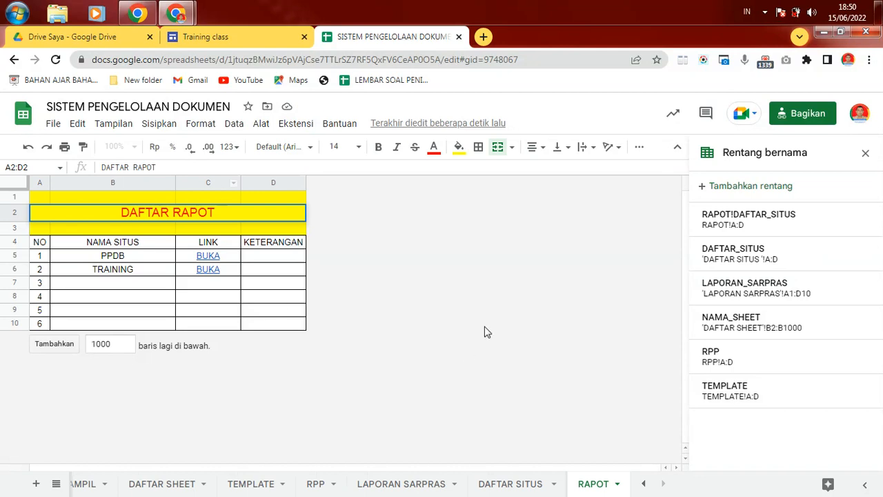
pyautogui.press('Return')
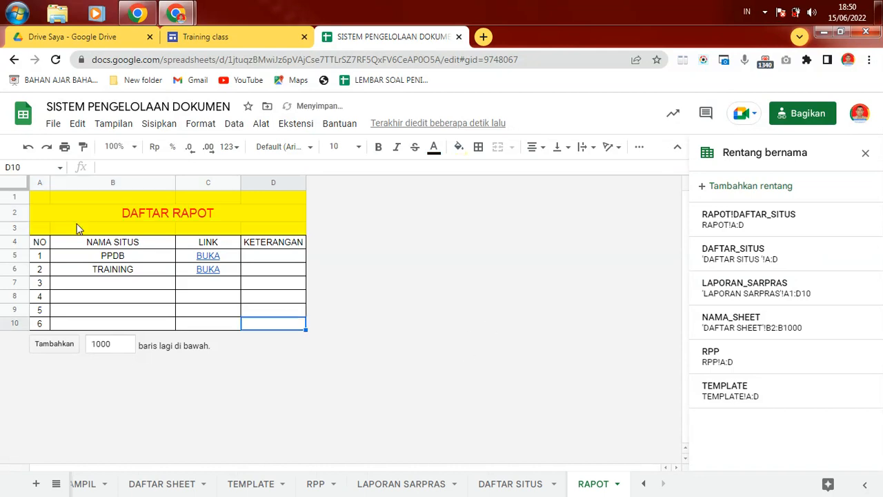
# Step: Shorten the B4 header to NAMA and enter RAPOT KELAS 7A in B5
pyautogui.click(126, 243)
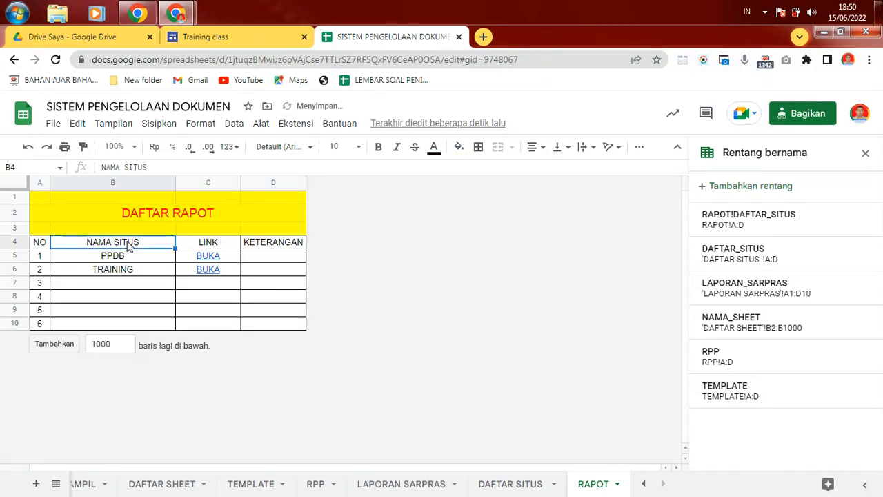
pyautogui.doubleClick(127, 168)
pyautogui.press('BackSpace')
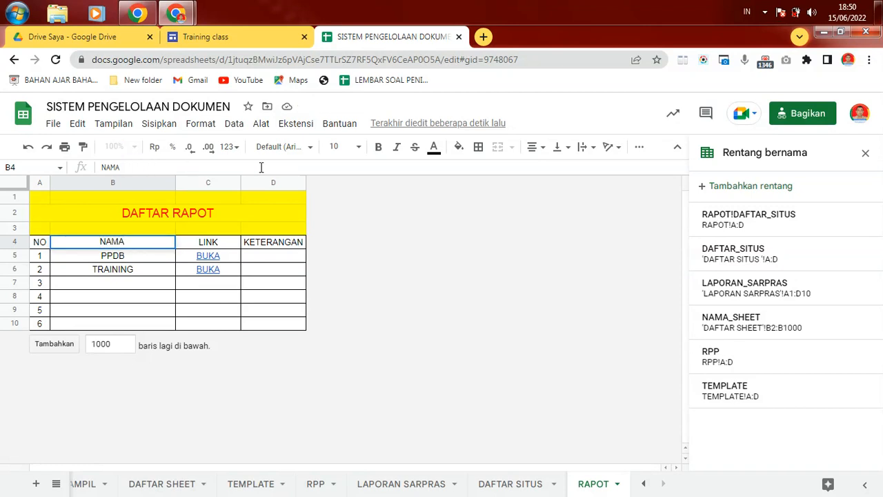
pyautogui.click(142, 258)
pyautogui.write('RAPOT KELAS')
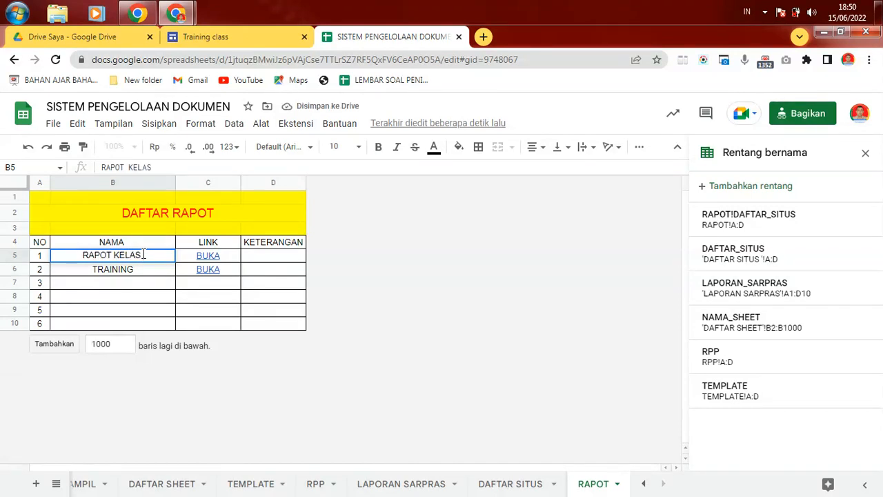
pyautogui.write(' 7A')
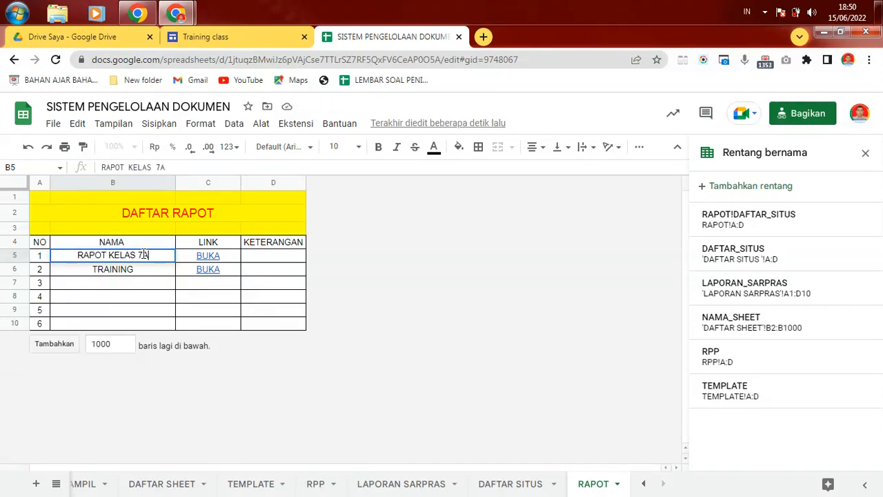
pyautogui.click(231, 257)
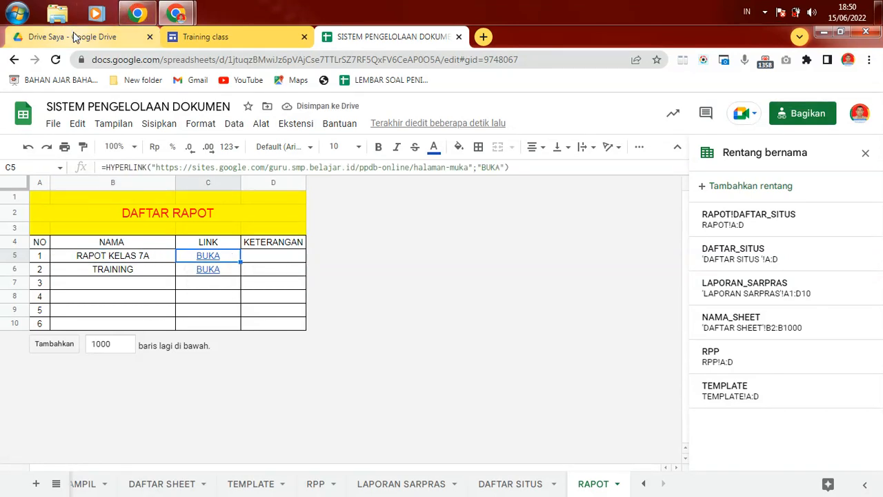
pyautogui.click(76, 38)
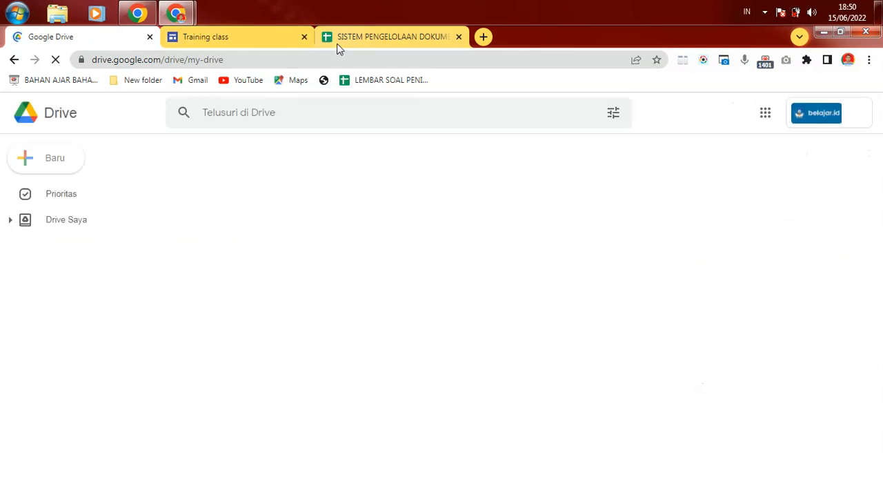
pyautogui.click(378, 38)
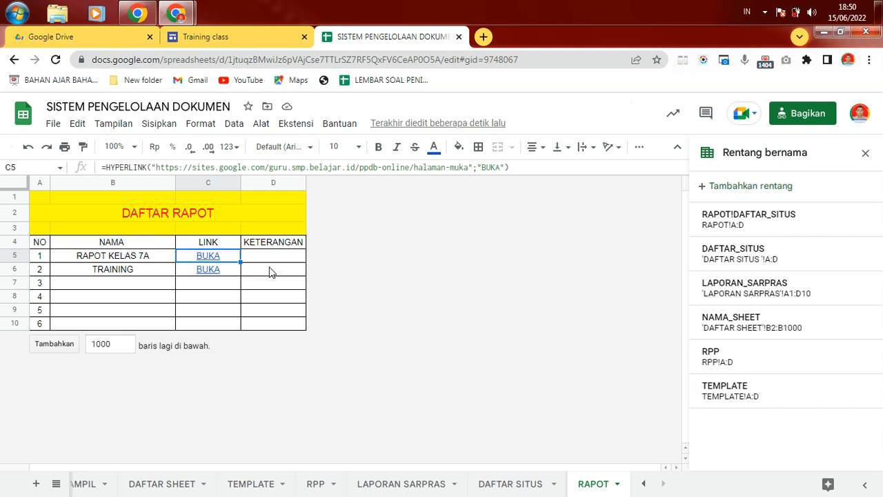
pyautogui.click(262, 255)
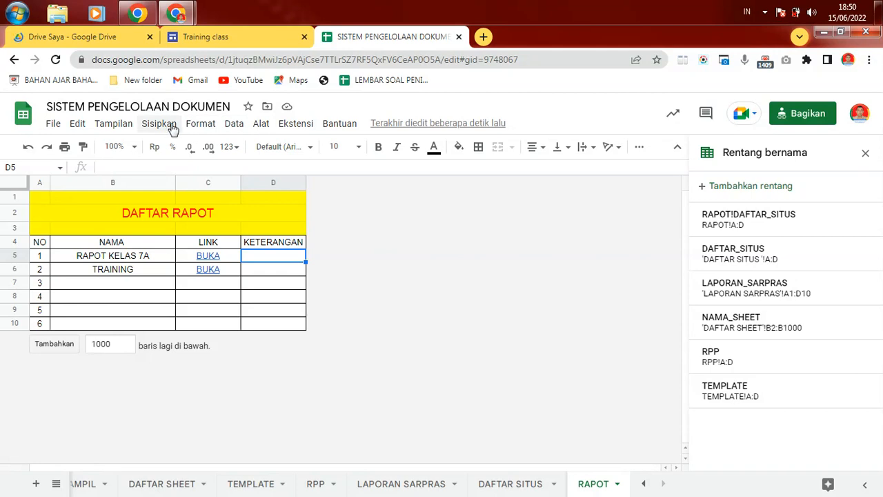
# Step: Through Data > Rentang bernama, define a named range RAPOT covering RAPOT!A:D
pyautogui.click(236, 127)
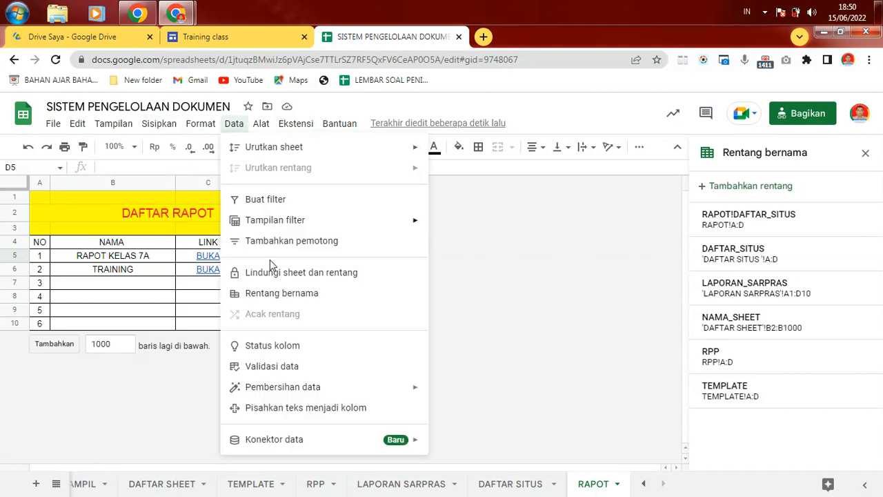
pyautogui.click(272, 293)
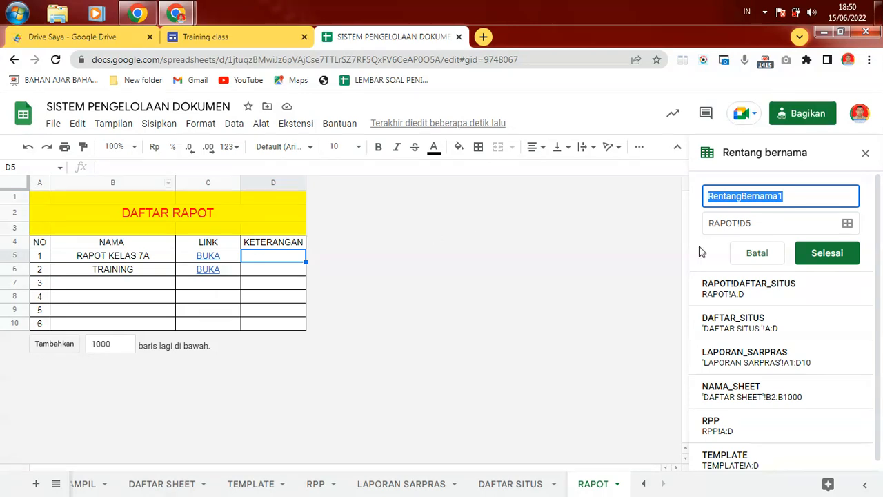
pyautogui.click(787, 225)
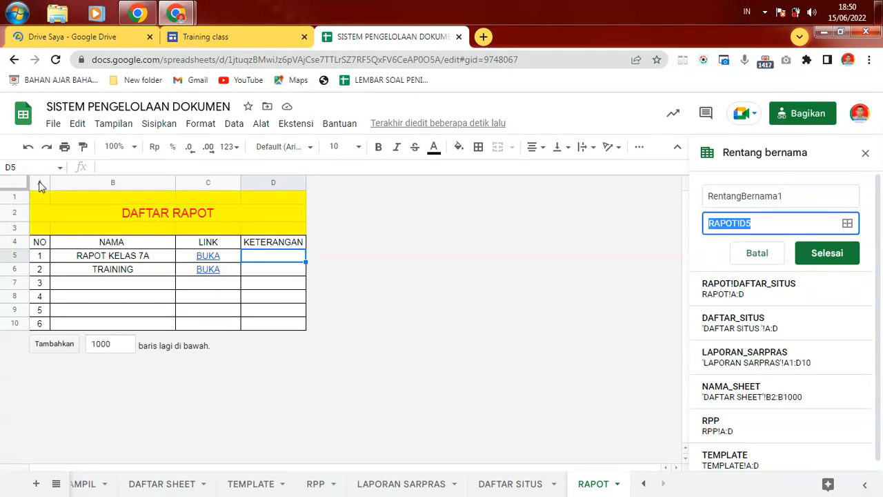
pyautogui.moveTo(40, 183); pyautogui.dragTo(273, 203)
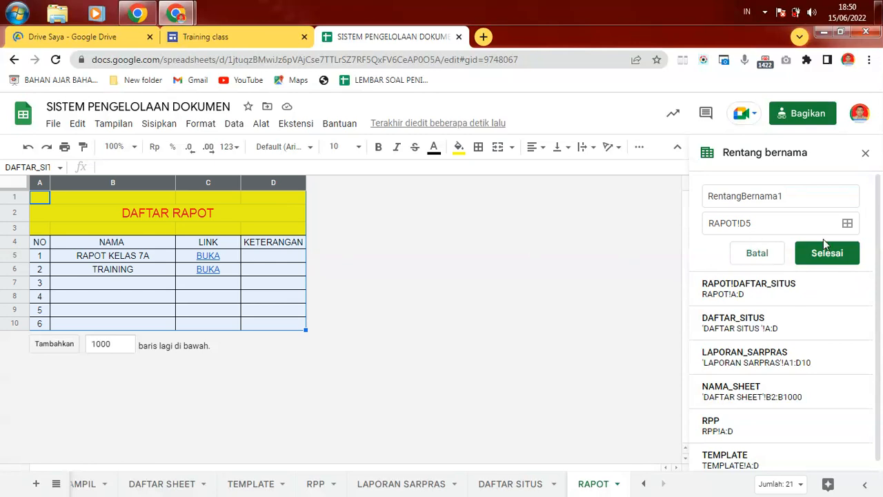
pyautogui.click(757, 223)
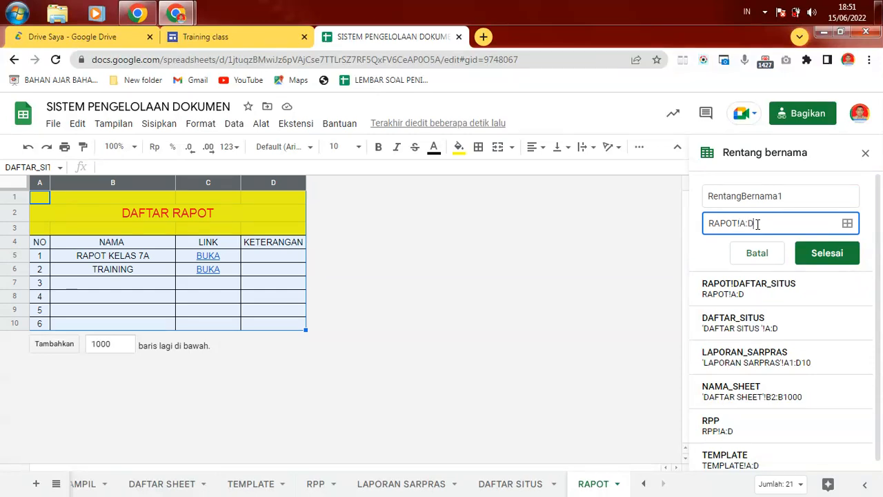
pyautogui.moveTo(798, 197); pyautogui.dragTo(655, 191)
pyautogui.write('RAPOT')
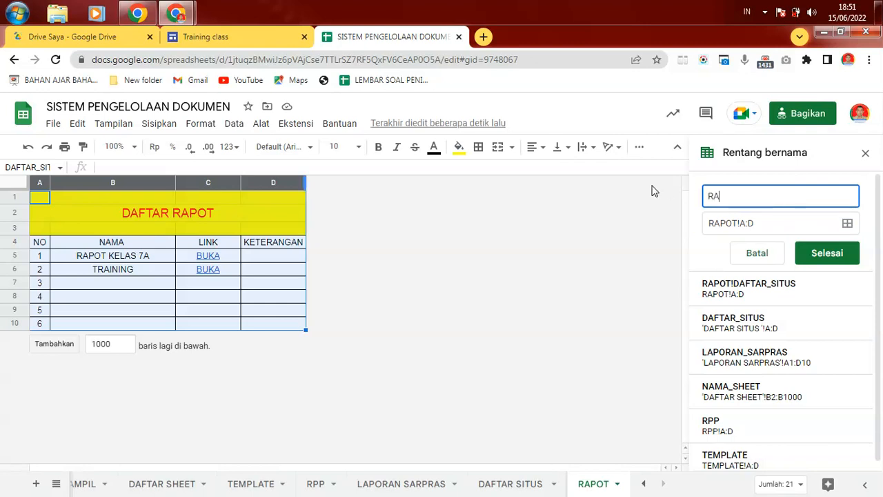
pyautogui.click(821, 255)
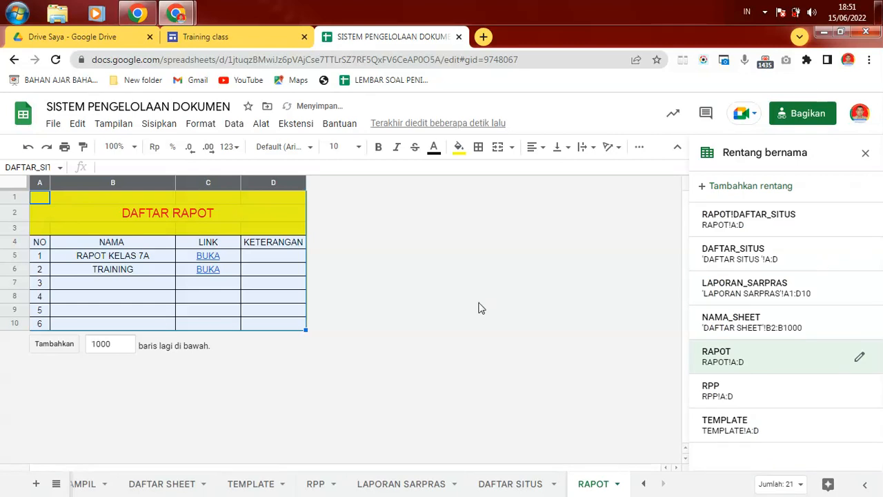
# Step: On the DAFTAR SHEET sheet, enter 5 in A6 and RAPOT in B6
pyautogui.click(185, 490)
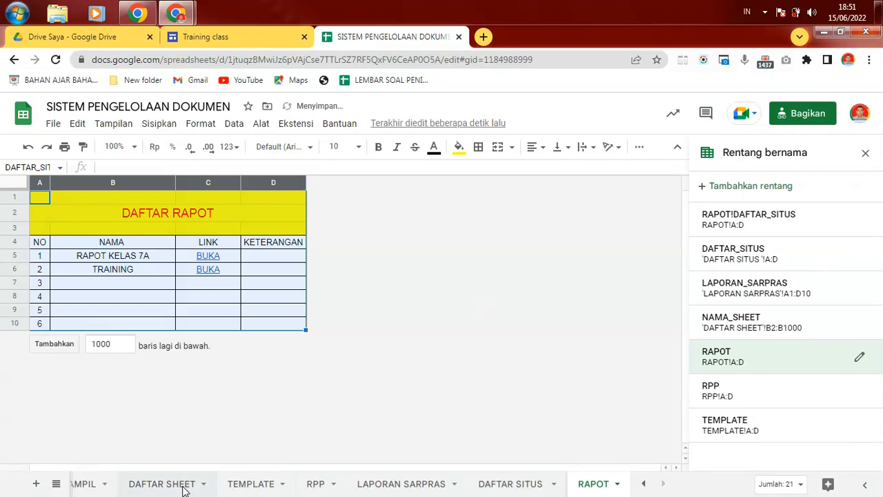
pyautogui.click(49, 266)
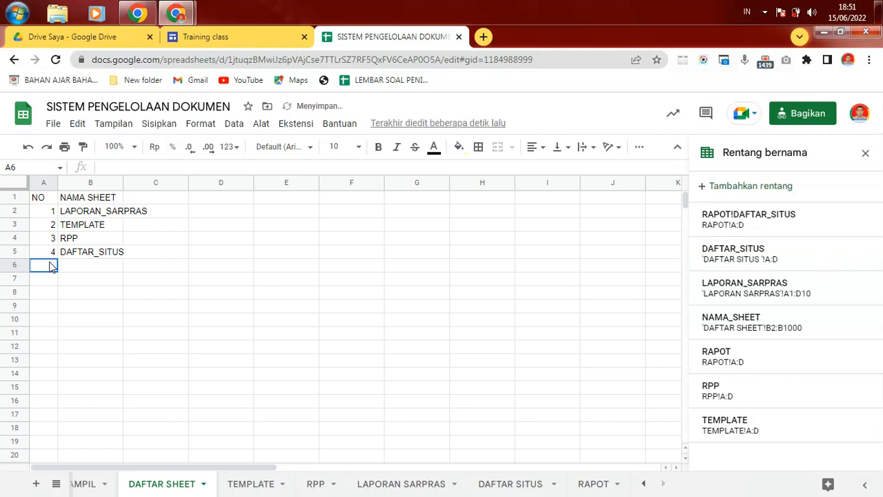
pyautogui.write('5')
pyautogui.click(88, 269)
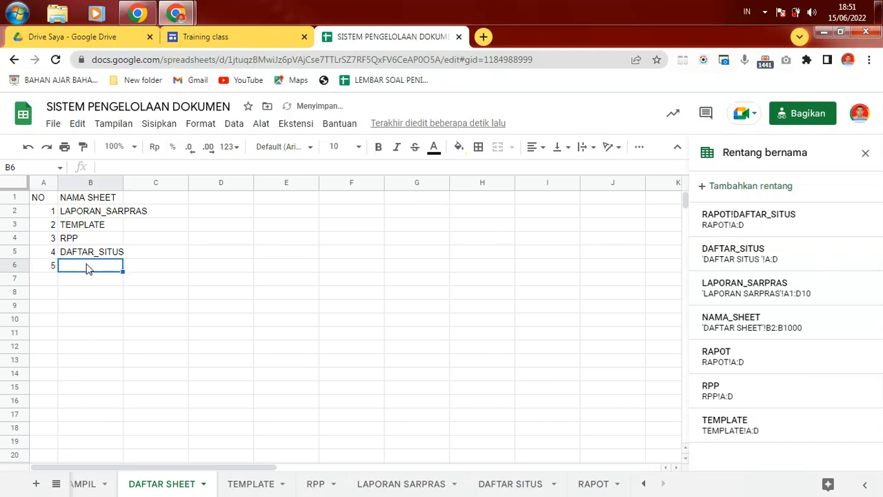
pyautogui.write('RAPO')
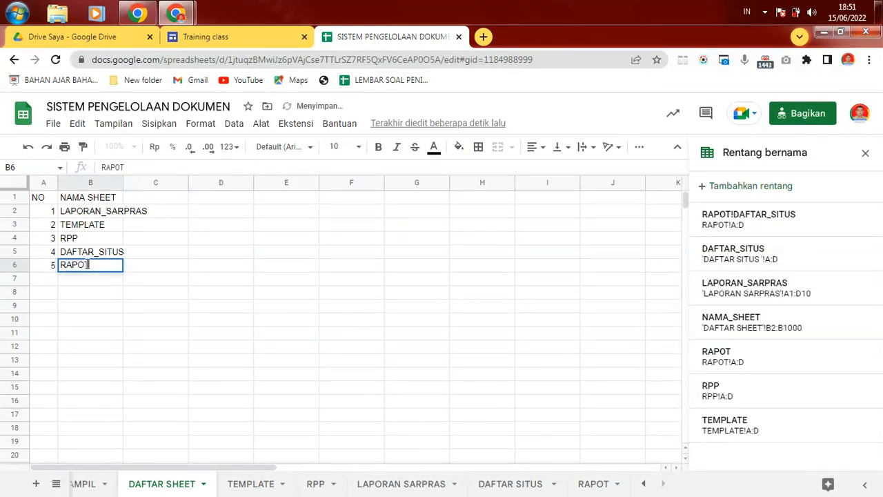
pyautogui.write('T')
pyautogui.click(233, 254)
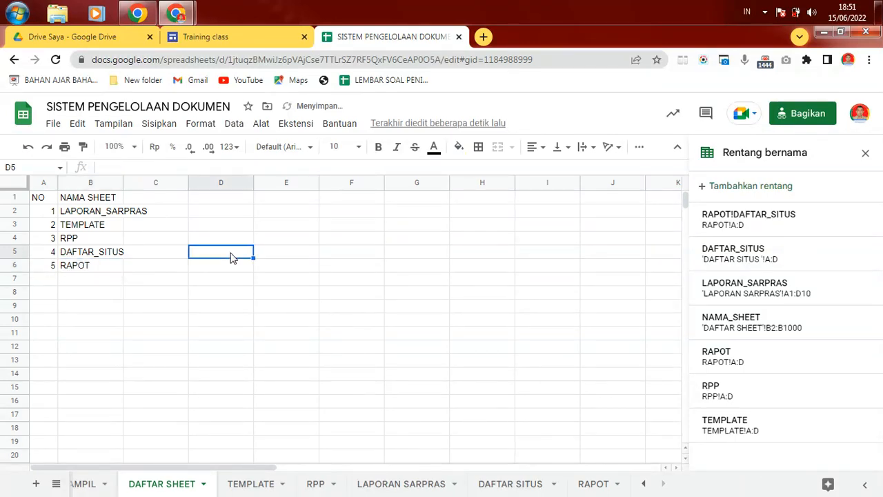
# Step: Pick RAPOT in the TAMPIL sheet's B6 dropdown, compare with the RAPOT sheet, and return to TAMPIL
pyautogui.click(90, 487)
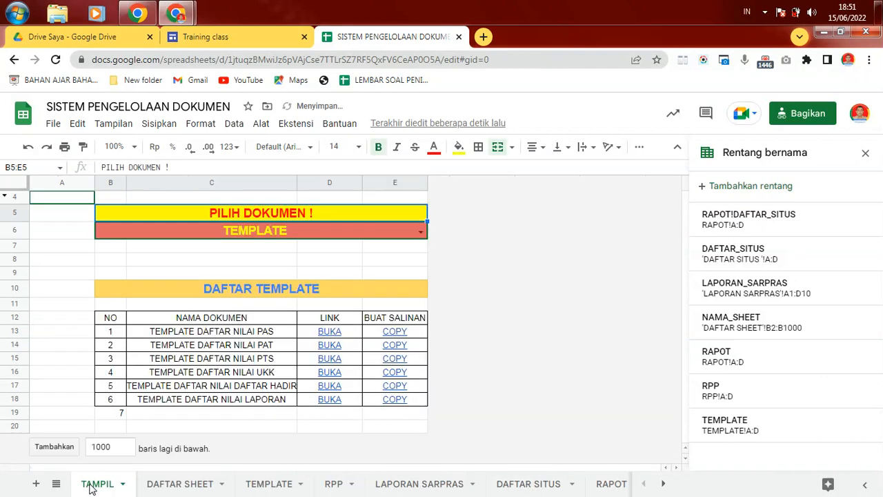
pyautogui.click(419, 235)
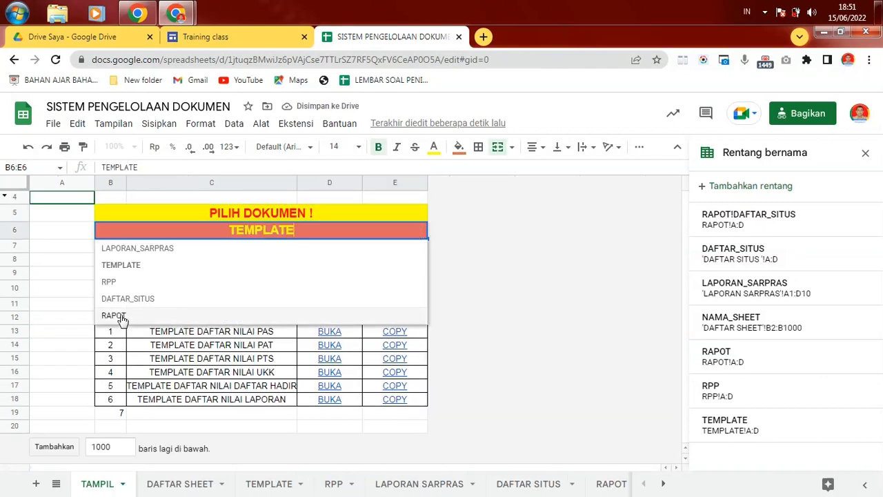
pyautogui.click(120, 316)
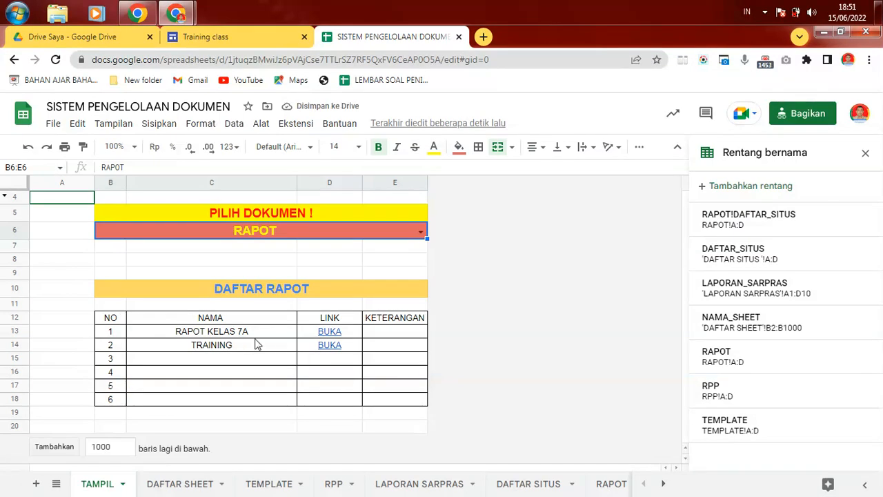
pyautogui.click(613, 486)
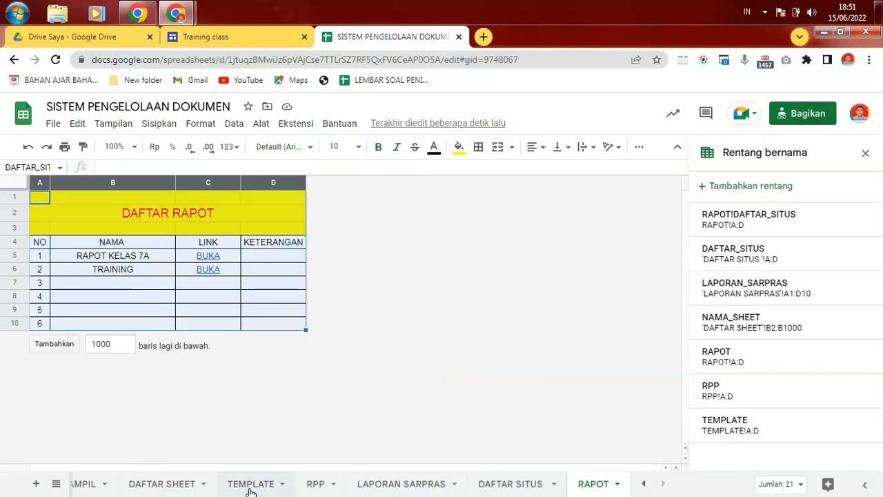
pyautogui.click(88, 486)
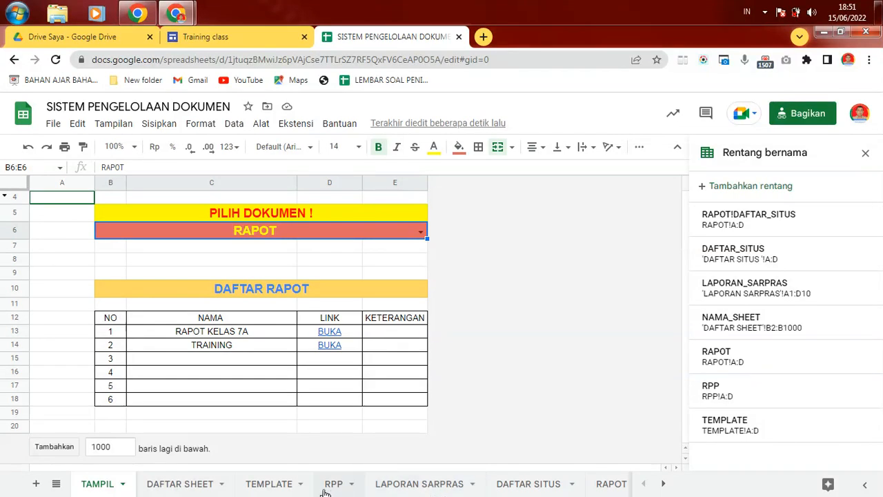
# Step: Inspect TEMPLATE's D5 COPY link, then preview LAPORAN SARPRAS's BUKA and Download links
pyautogui.click(295, 486)
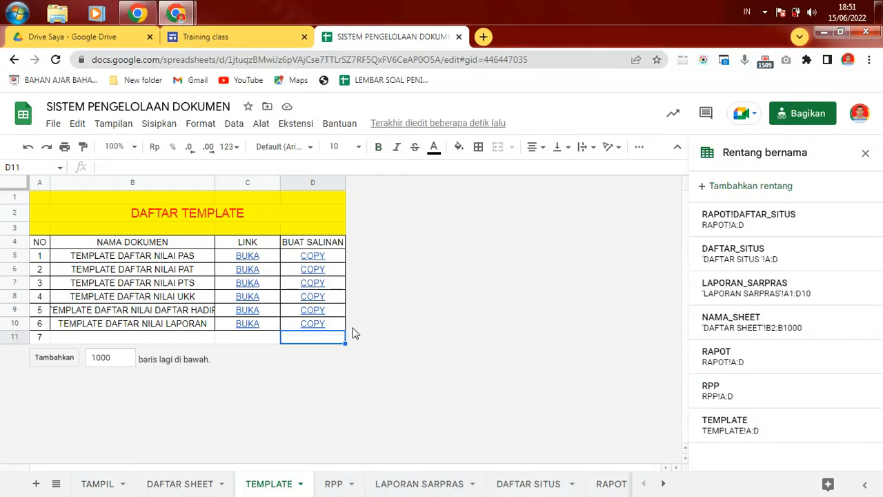
pyautogui.click(324, 255)
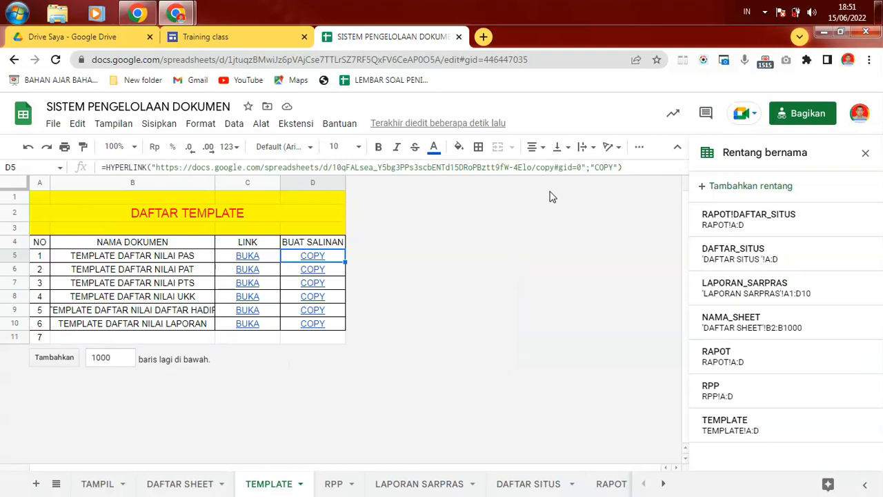
pyautogui.click(468, 491)
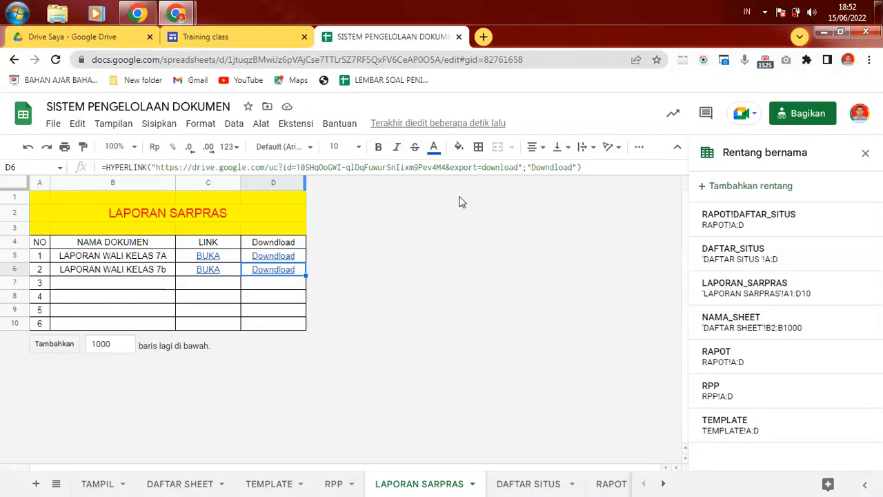
pyautogui.click(228, 276)
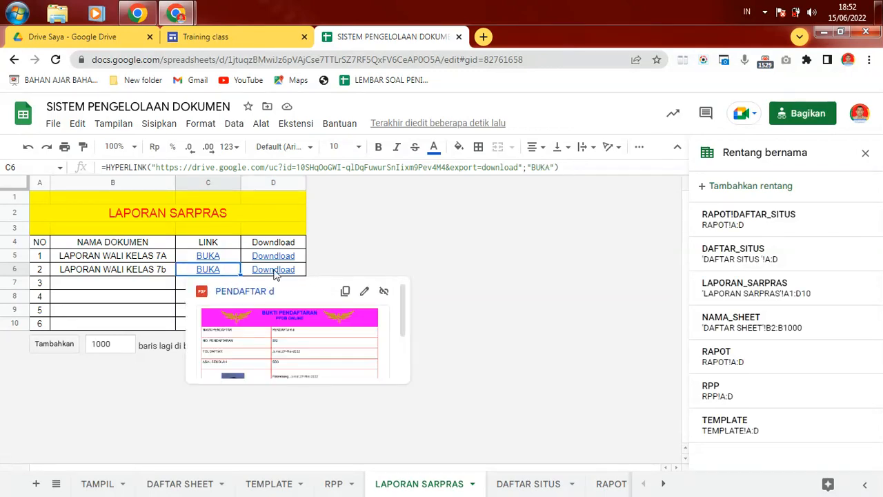
pyautogui.click(304, 257)
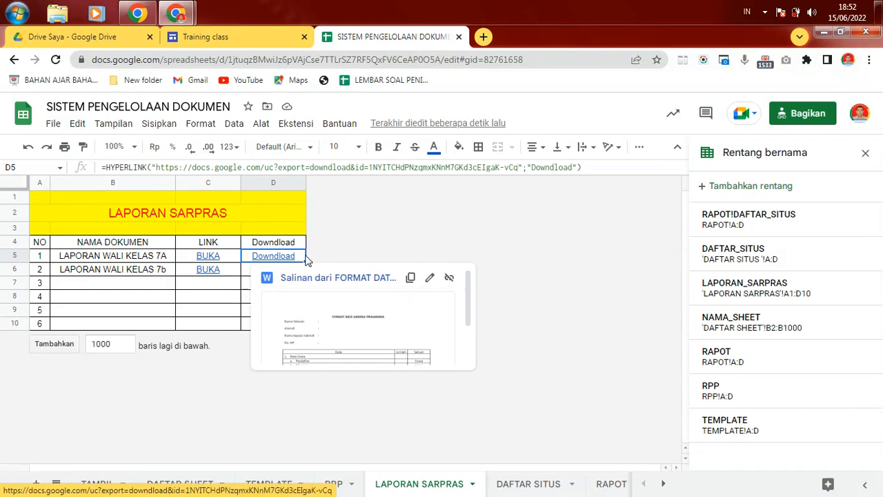
pyautogui.click(301, 243)
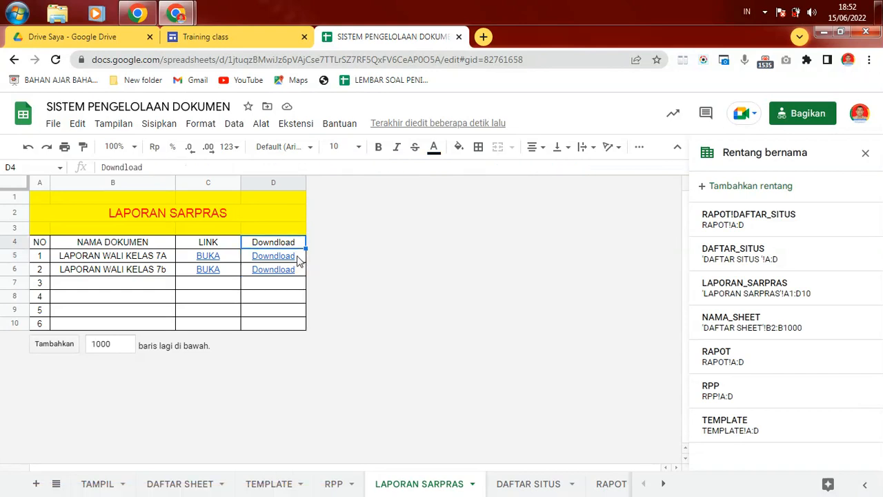
pyautogui.click(301, 257)
pyautogui.press('Up')
# Step: From the DAFTAR SHEET sheet, bring up the RAPOT tab's options to hide it
pyautogui.click(176, 485)
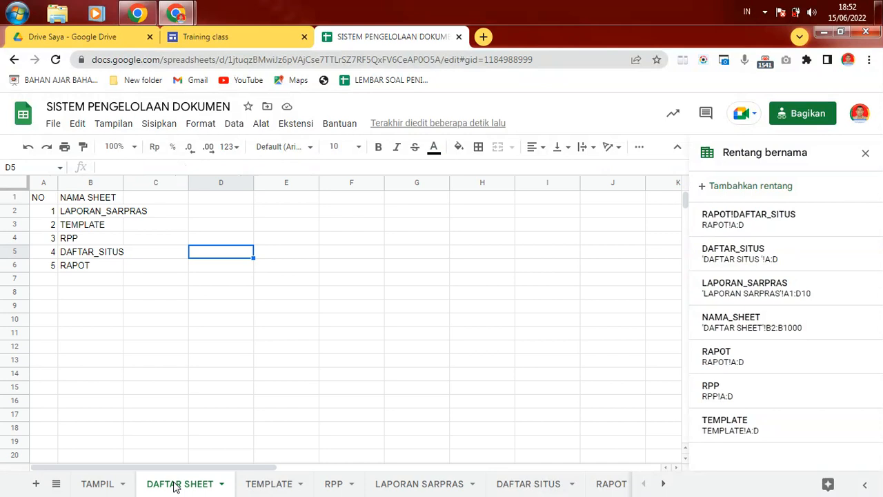
pyautogui.rightClick(598, 486)
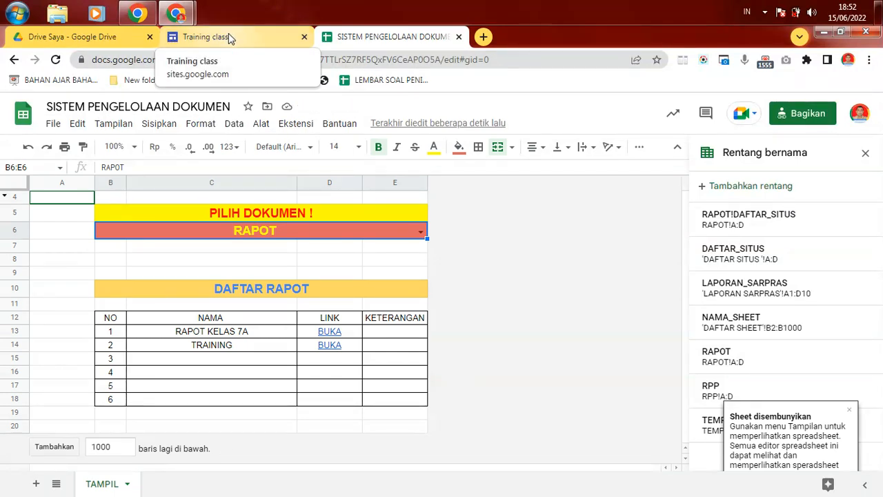
# Step: On the Training class site page, choose TEMPLATE in the embedded sheet's document dropdown
pyautogui.click(231, 39)
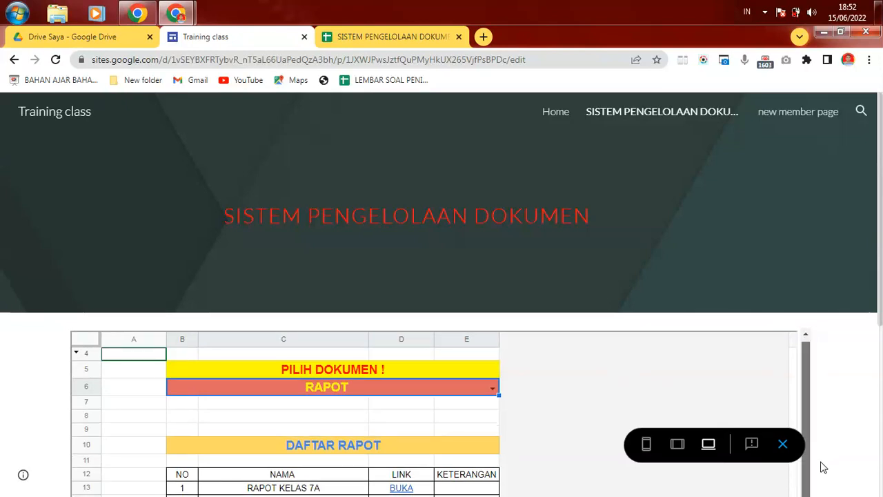
pyautogui.moveTo(879, 298); pyautogui.dragTo(880, 447)
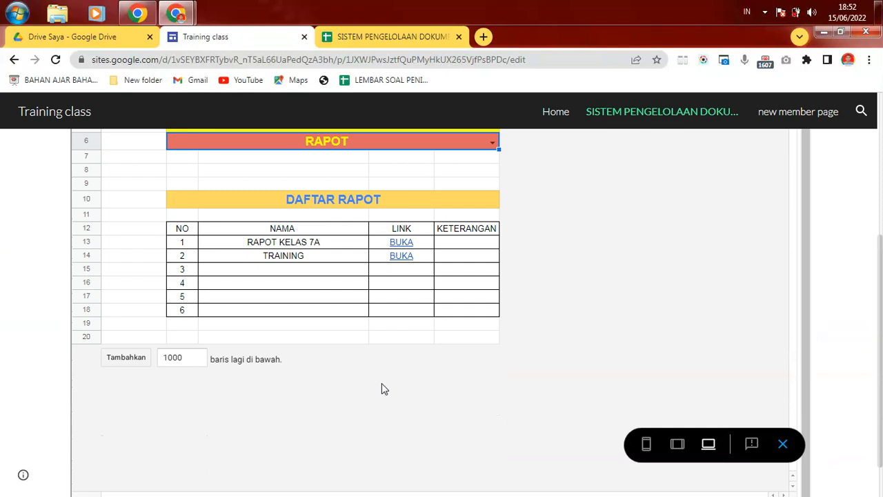
pyautogui.moveTo(806, 322); pyautogui.dragTo(814, 207)
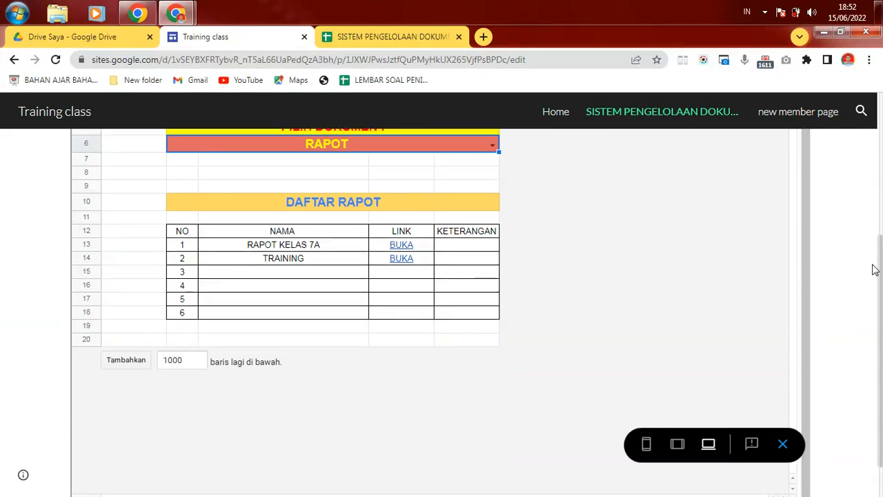
pyautogui.moveTo(877, 270); pyautogui.dragTo(882, 211)
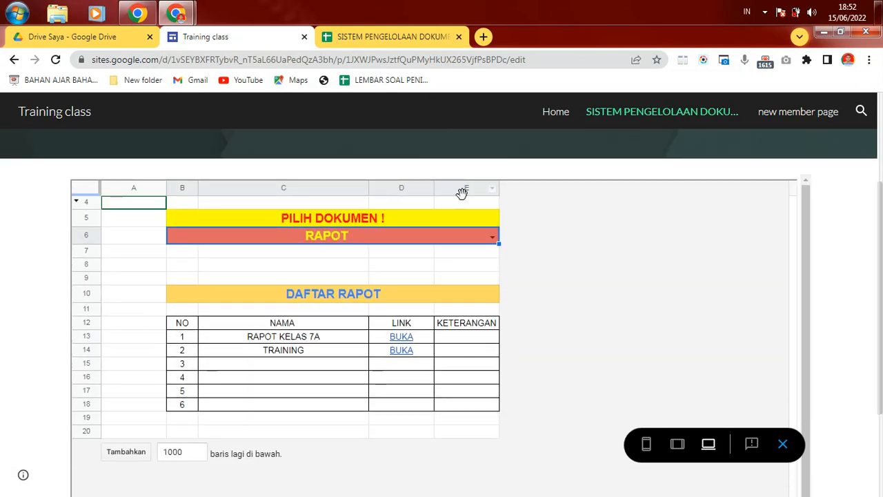
pyautogui.click(492, 238)
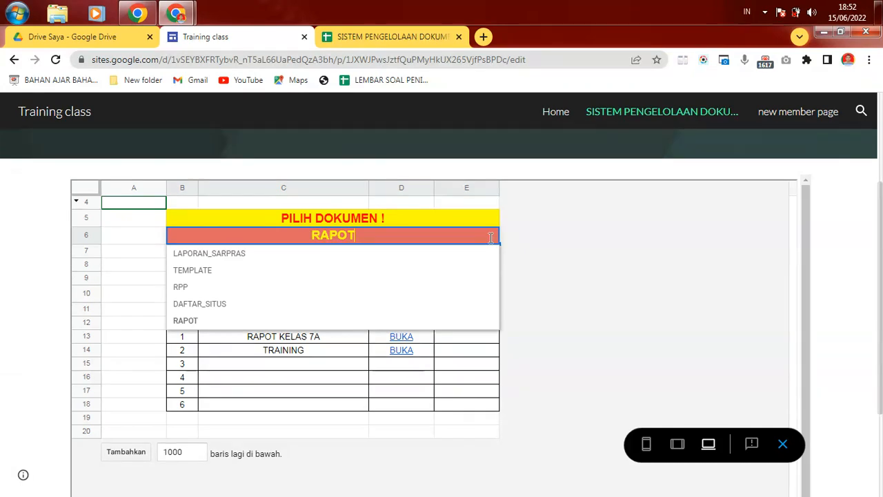
pyautogui.click(191, 273)
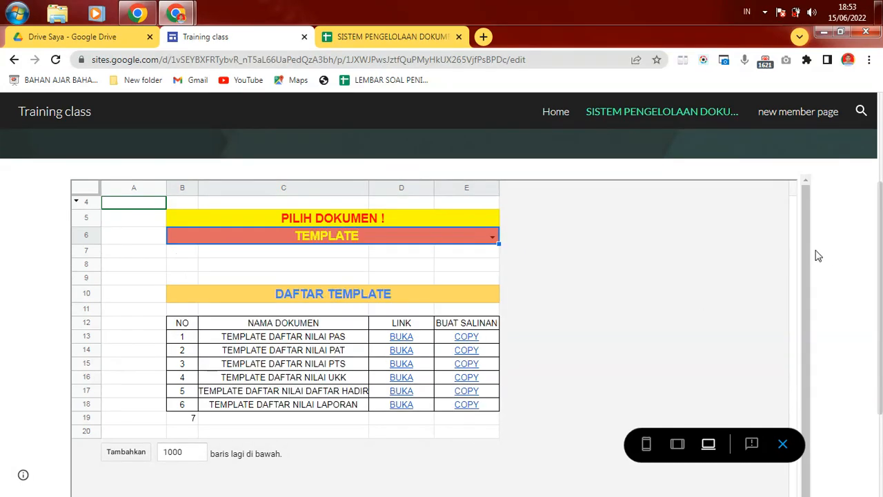
# Step: Switch the embedded dropdown to LAPORAN_SARPRAS and download the LAPORAN WALI KELAS 7A file
pyautogui.moveTo(879, 288); pyautogui.dragTo(881, 410)
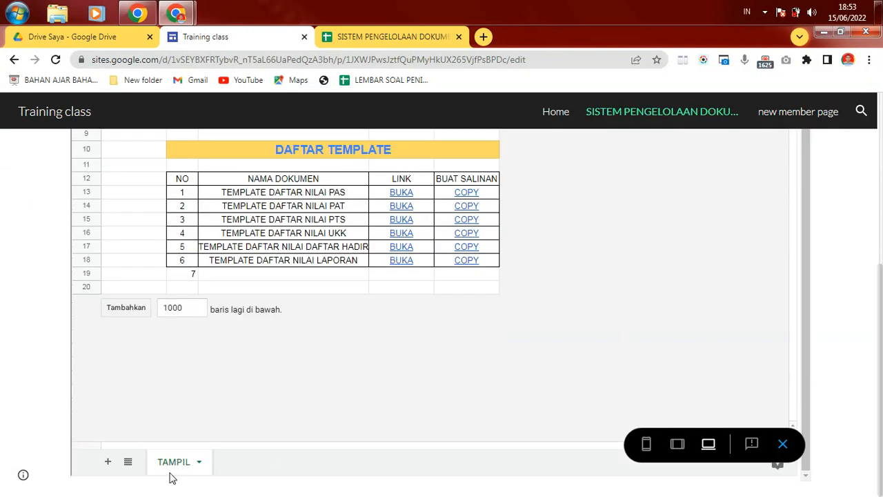
pyautogui.moveTo(879, 298); pyautogui.dragTo(879, 170)
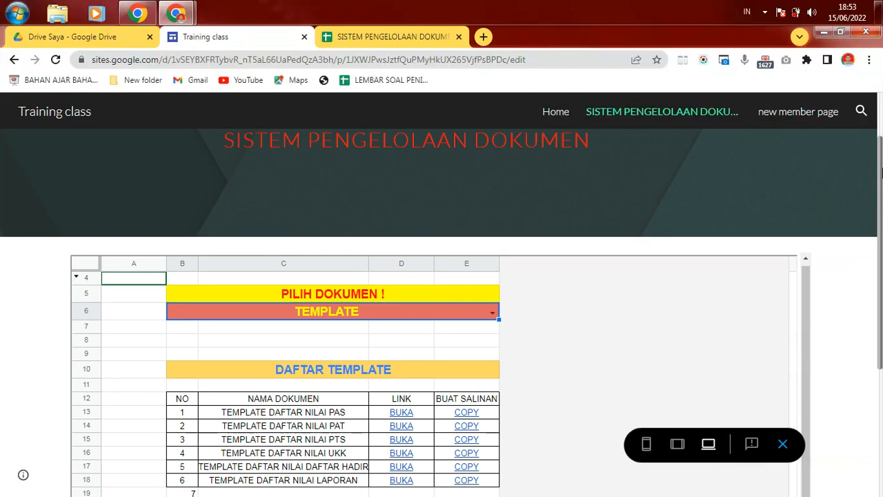
pyautogui.click(492, 313)
pyautogui.click(222, 329)
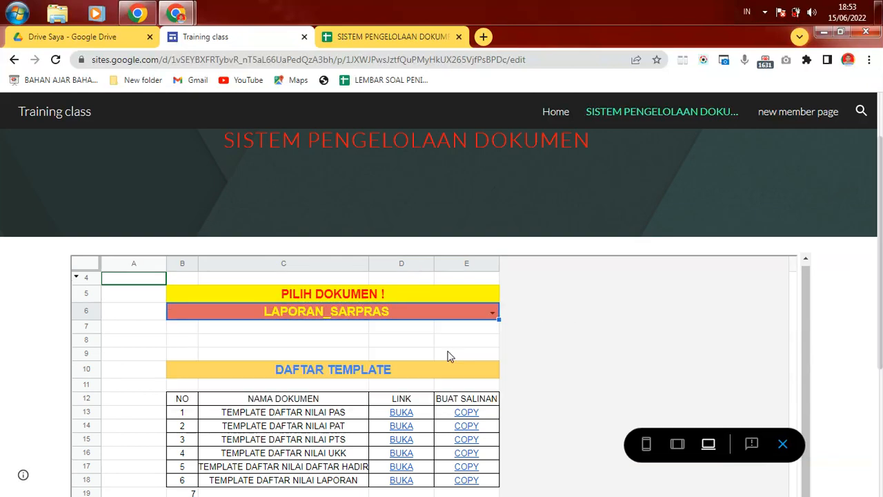
pyautogui.moveTo(879, 255); pyautogui.dragTo(880, 324)
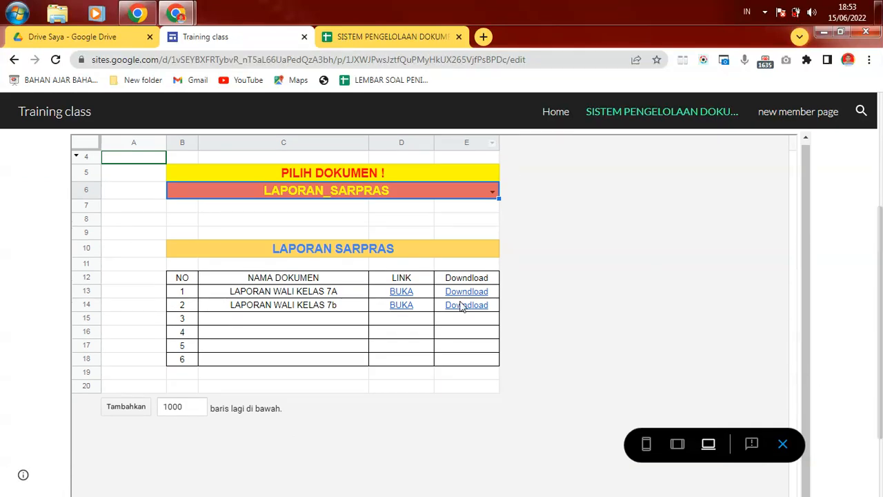
pyautogui.moveTo(414, 294)
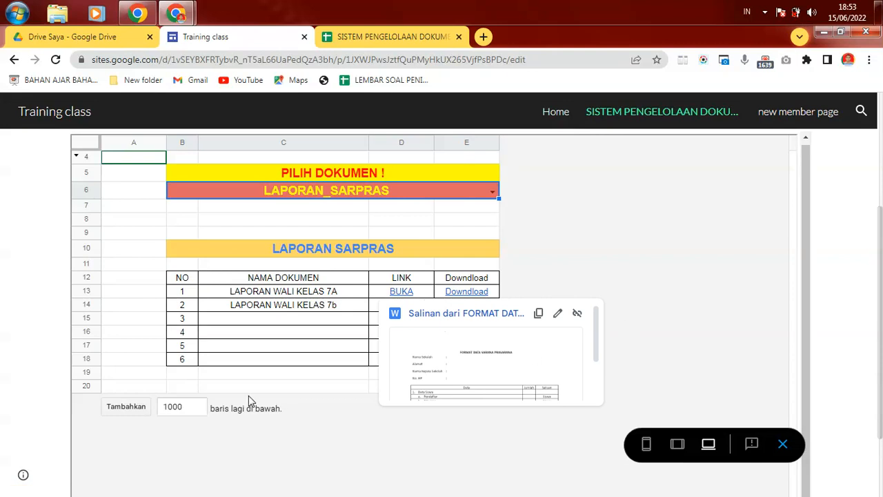
pyautogui.moveTo(474, 295)
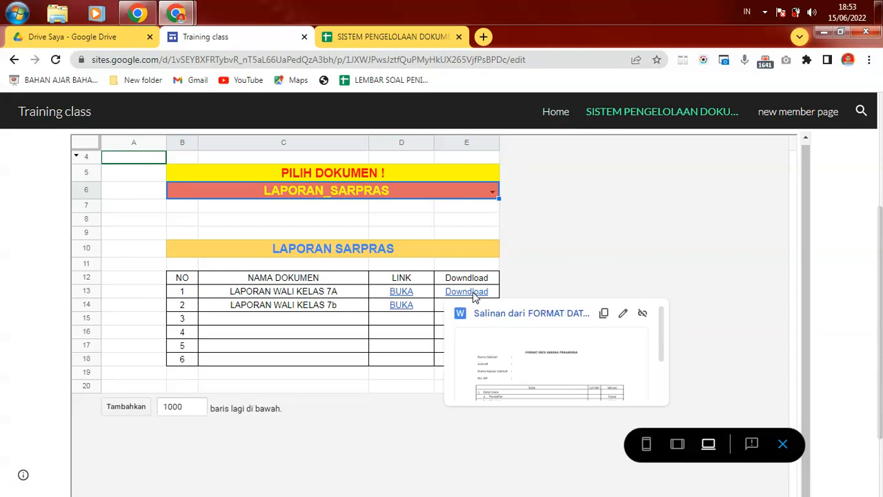
pyautogui.click(474, 295)
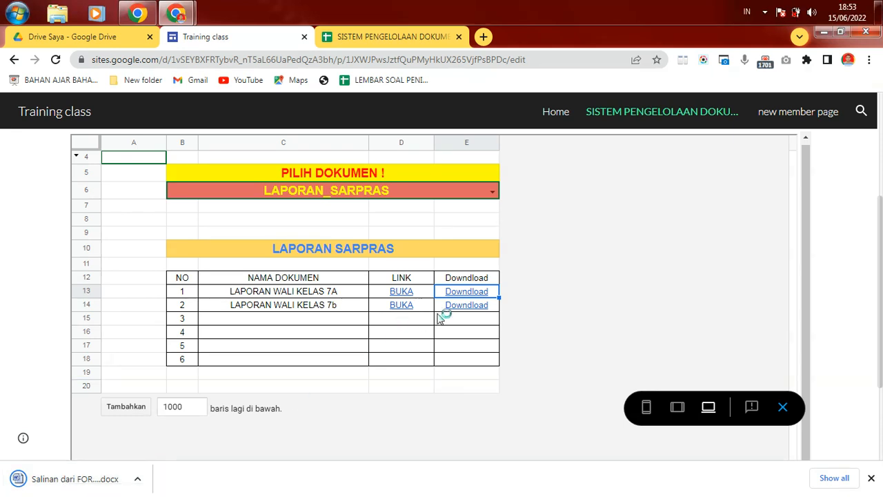
# Step: Download the second LAPORAN WALI KELAS report as PENDAFTAR d (3).pdf and open the PILIH DOKUMEN choices
pyautogui.moveTo(451, 306)
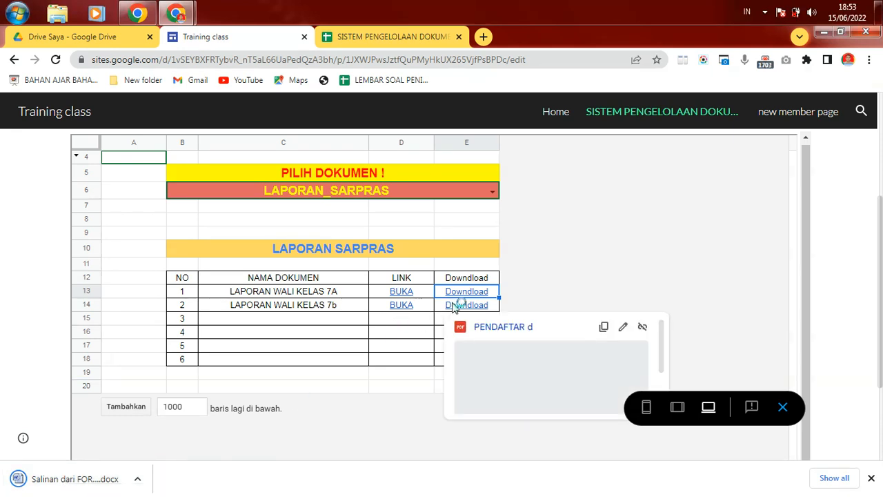
pyautogui.click(479, 328)
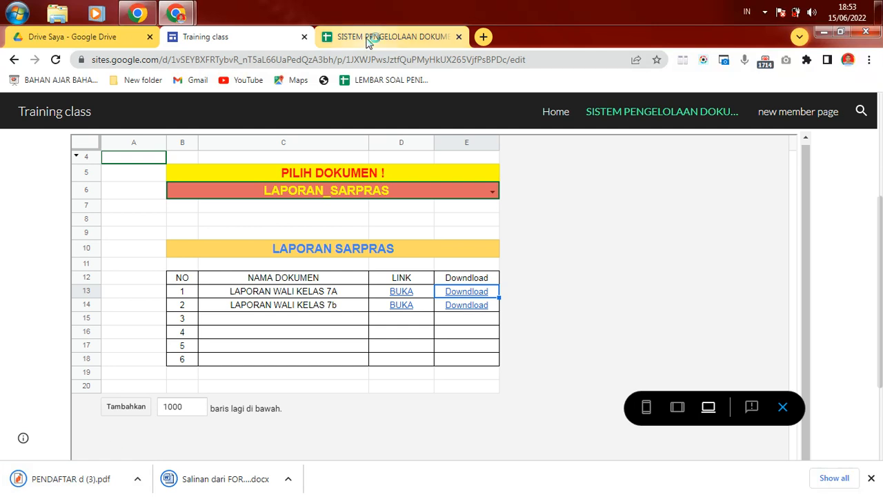
pyautogui.click(492, 192)
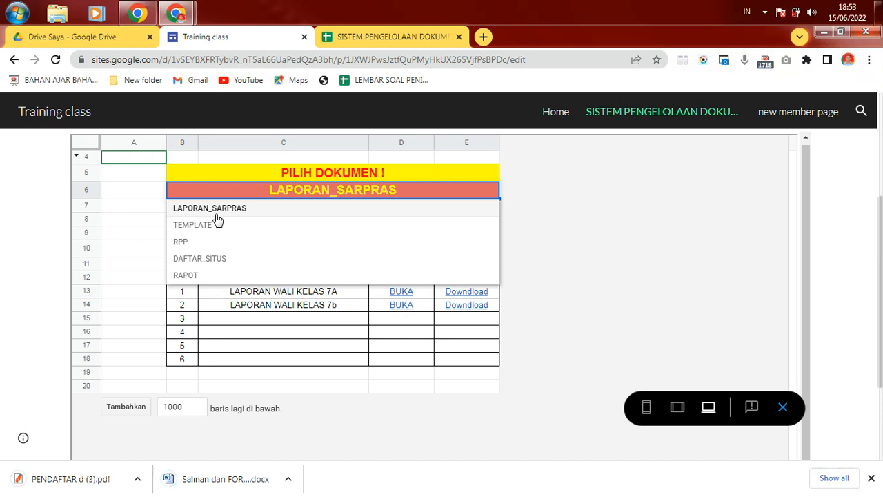
# Step: Switch PILIH DOKUMEN to TEMPLATE and open TEMPLATE DAFTAR NILAI PAT 2022 in a new tab
pyautogui.click(201, 229)
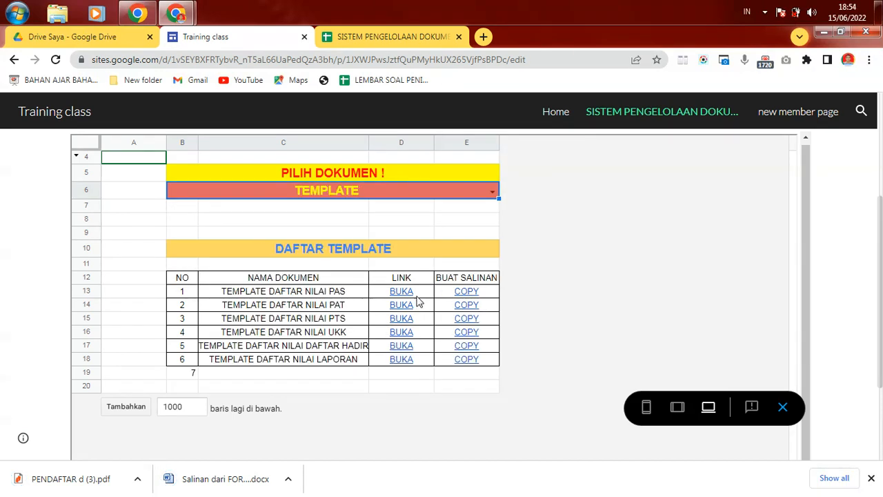
pyautogui.moveTo(411, 294)
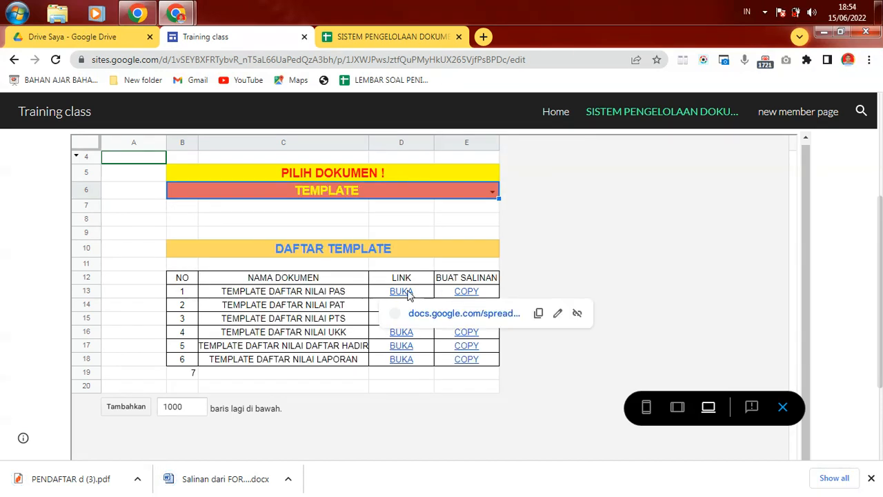
pyautogui.click(433, 315)
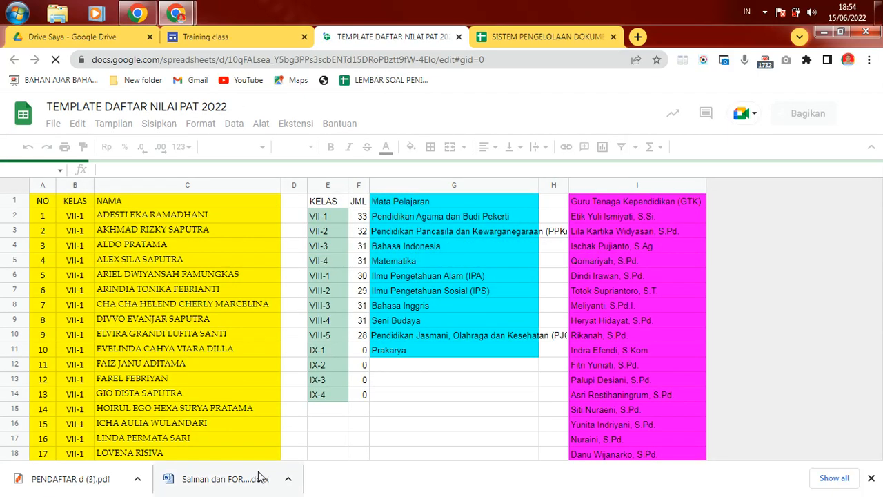
# Step: Confirm the first template's COPY link opens the Salin dokumen page, then return to the Training class site
pyautogui.click(559, 38)
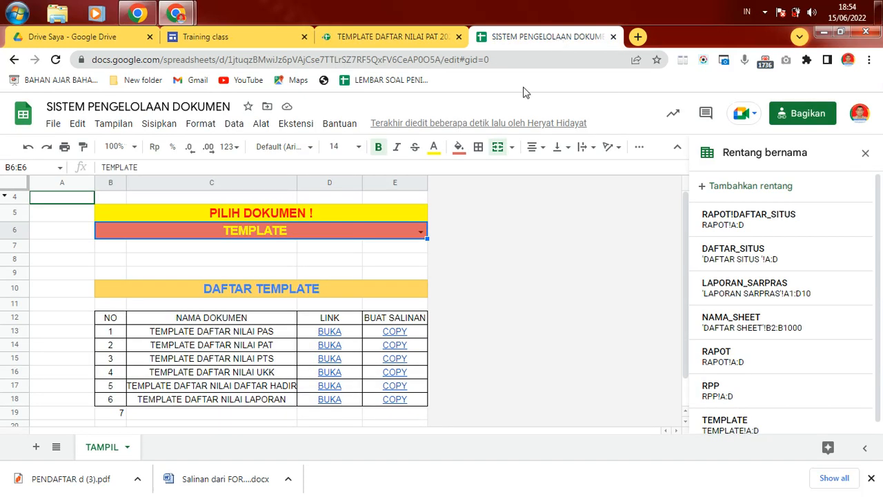
pyautogui.click(404, 337)
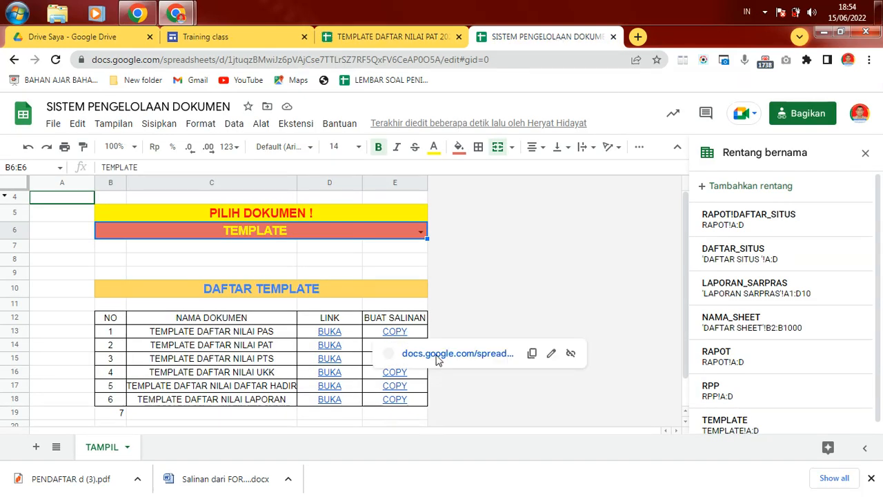
pyautogui.click(441, 354)
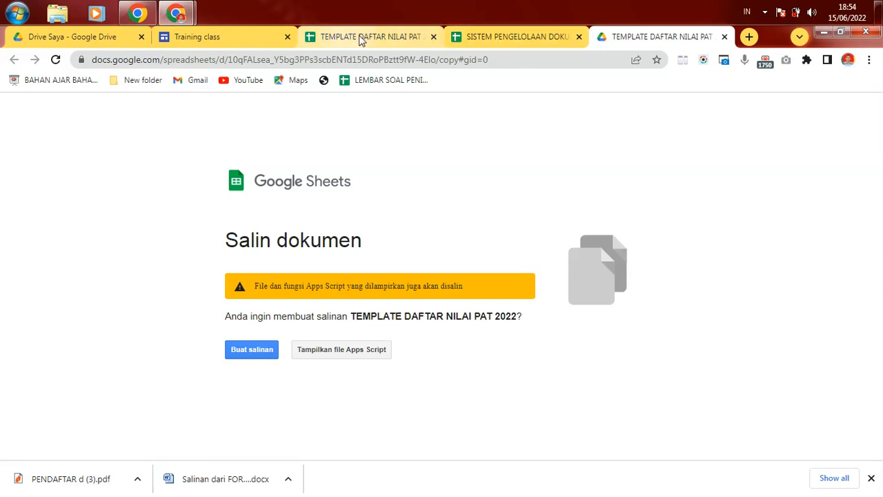
pyautogui.click(481, 40)
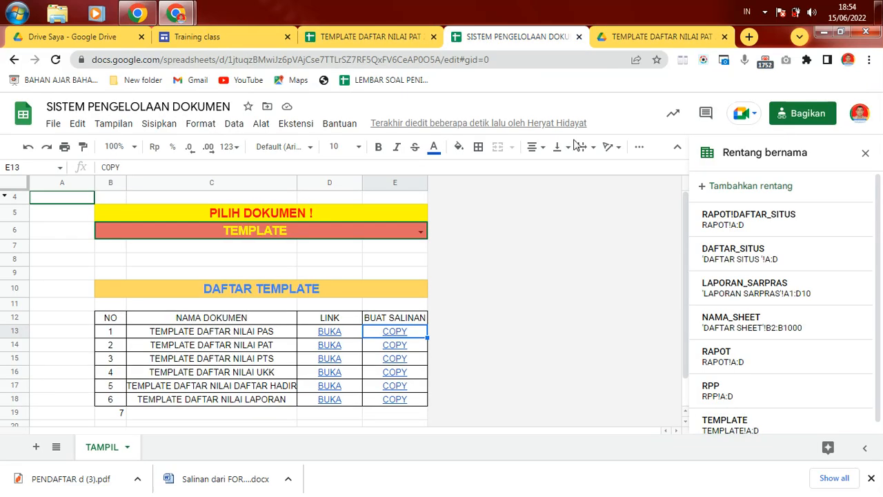
pyautogui.click(239, 36)
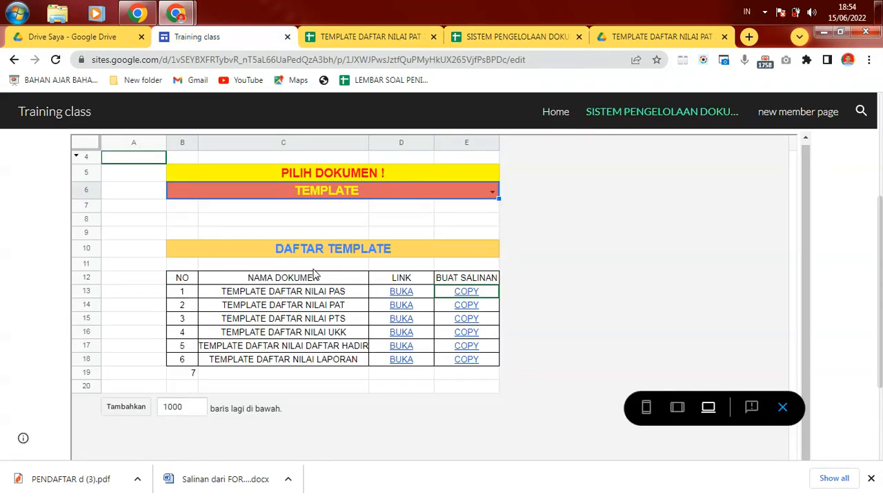
# Step: Exit the site preview and select the embedded spreadsheet block on the SISTEM PENGELOLAAN DOKUMEN page
pyautogui.click(783, 408)
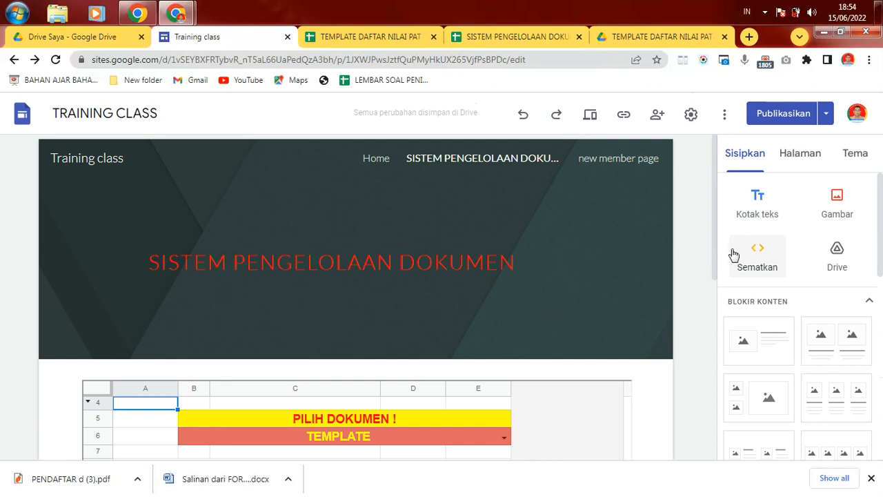
pyautogui.scroll(-3, 715, 318)
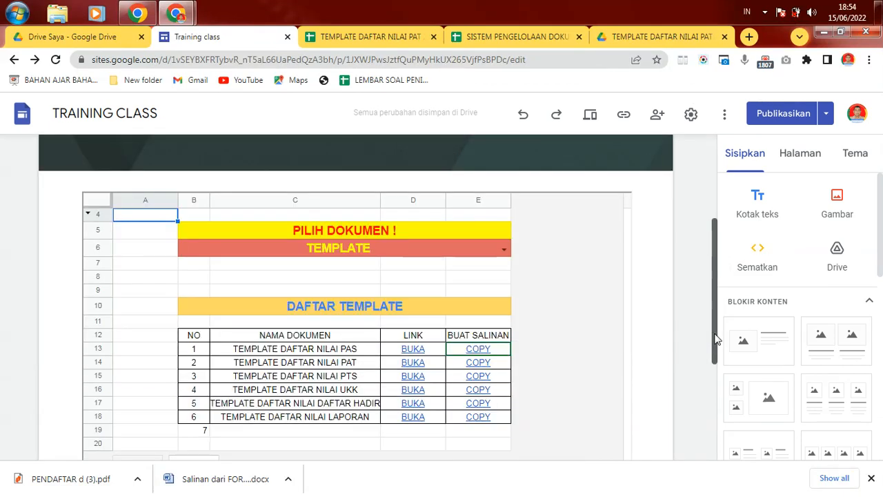
pyautogui.moveTo(716, 338); pyautogui.dragTo(719, 290)
pyautogui.scroll(-1, 720, 290)
pyautogui.click(548, 303)
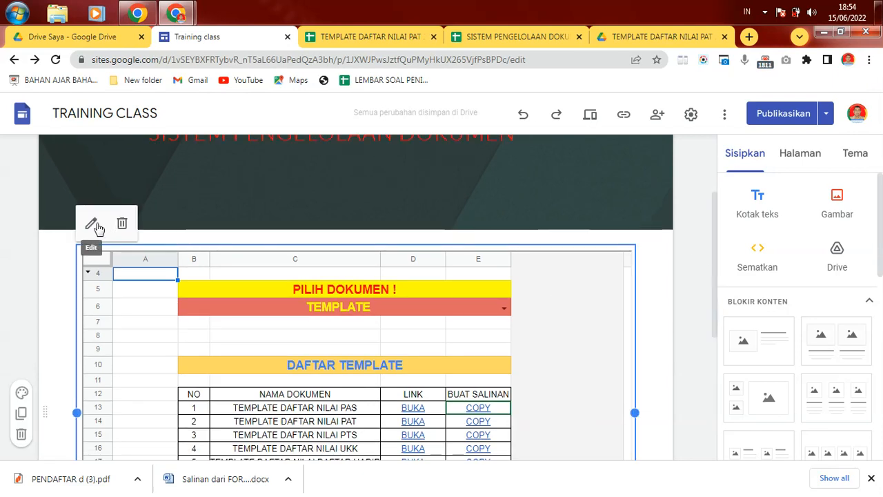
# Step: Open the spreadsheet block's embed code and select the spreadsheet URL inside it
pyautogui.click(89, 224)
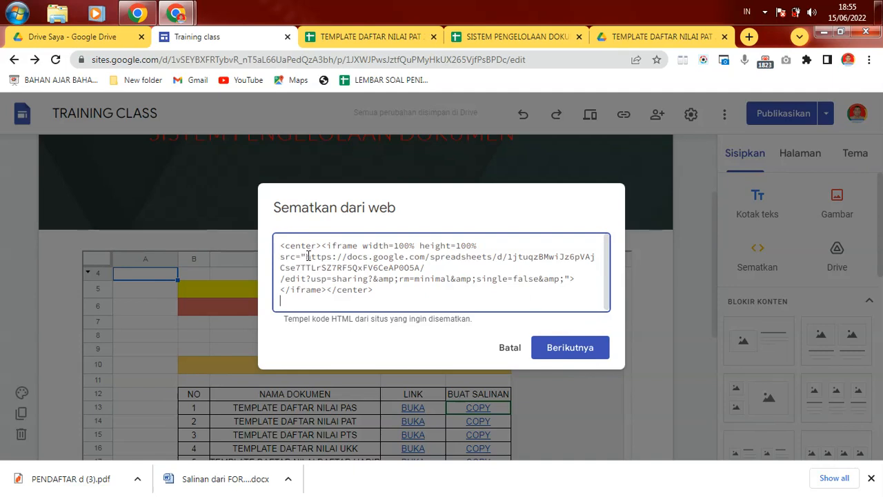
pyautogui.moveTo(306, 256); pyautogui.dragTo(411, 270)
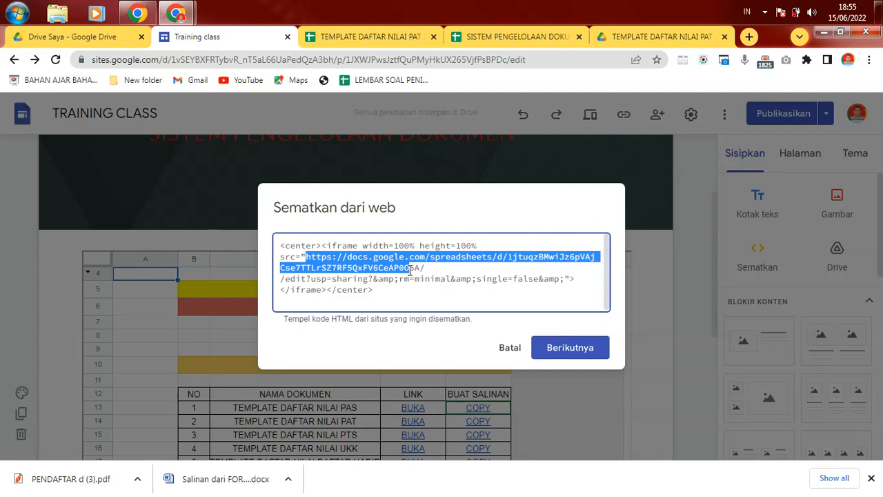
pyautogui.moveTo(411, 270); pyautogui.dragTo(421, 269)
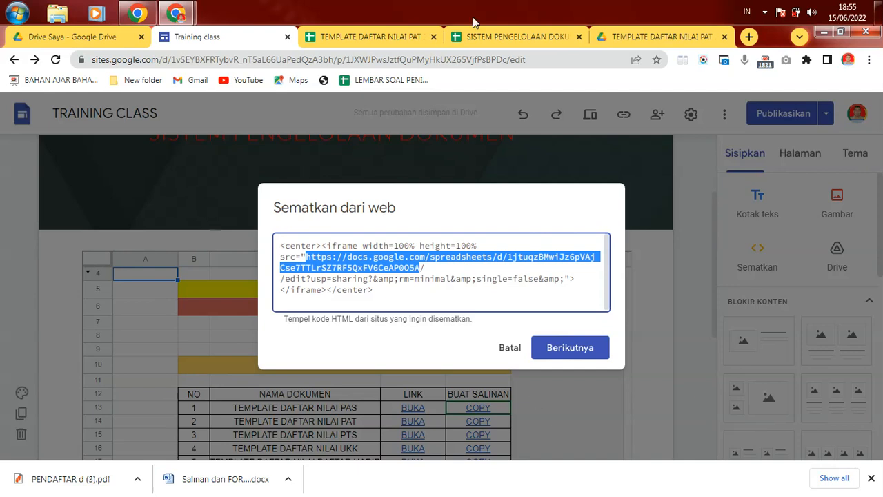
# Step: Go to the SISTEM PENGELOLAAN DOKUMEN workbook tab and select its web address
pyautogui.click(512, 37)
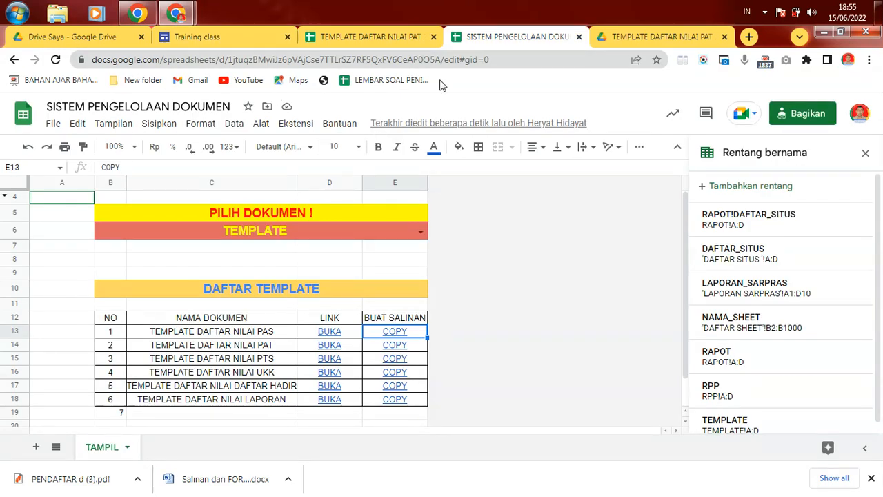
pyautogui.moveTo(442, 59); pyautogui.dragTo(53, 69)
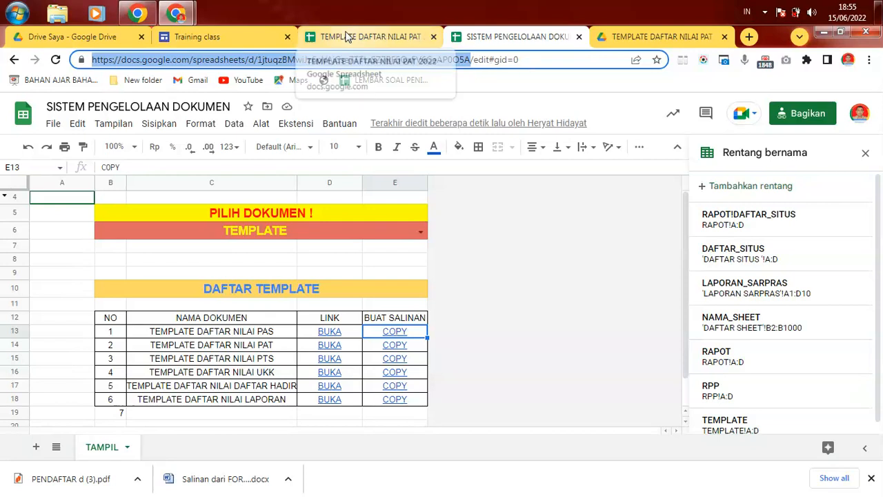
# Step: Select all of the block's embed code for copying, then cancel the embed dialog unchanged
pyautogui.click(253, 39)
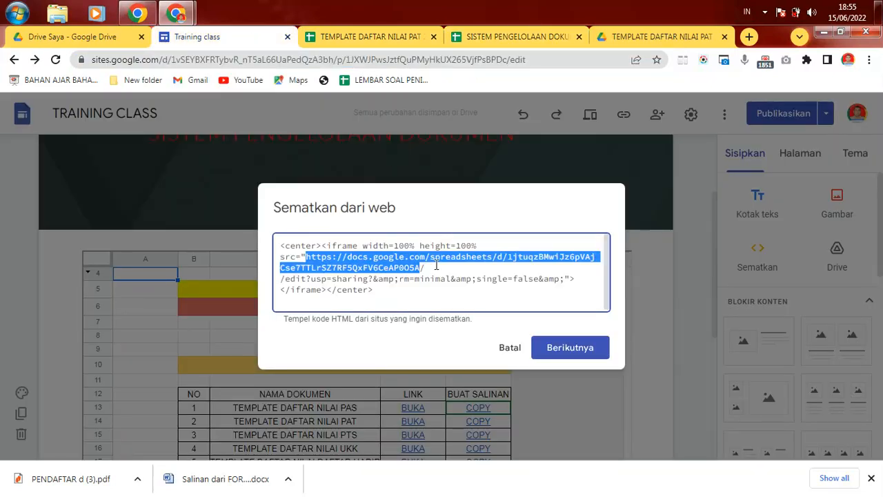
pyautogui.doubleClick(375, 258)
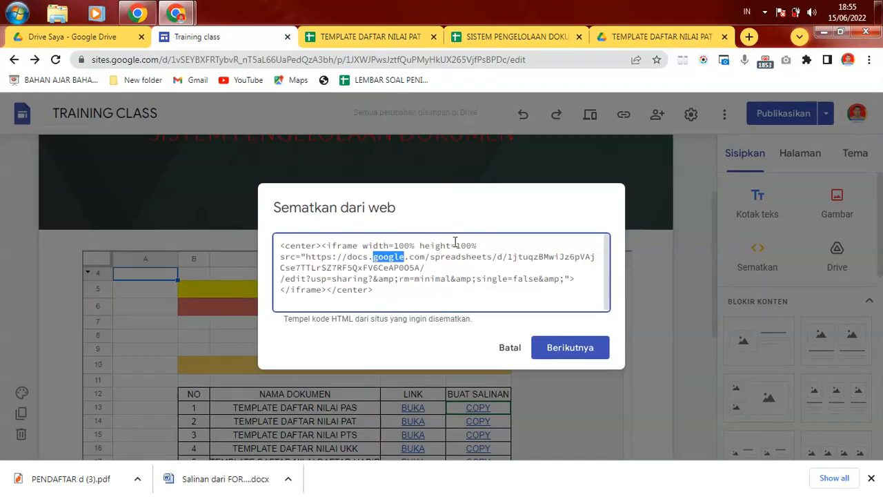
pyautogui.click(473, 245)
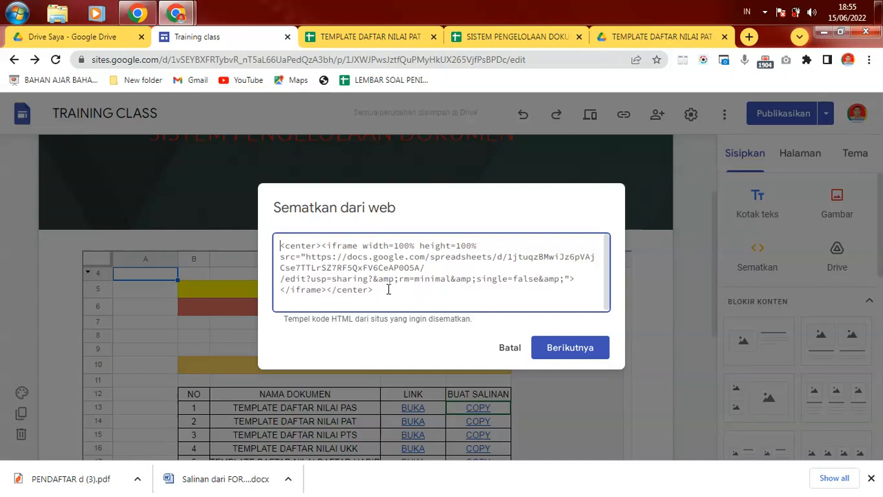
pyautogui.hotkey('ctrl', 'a')
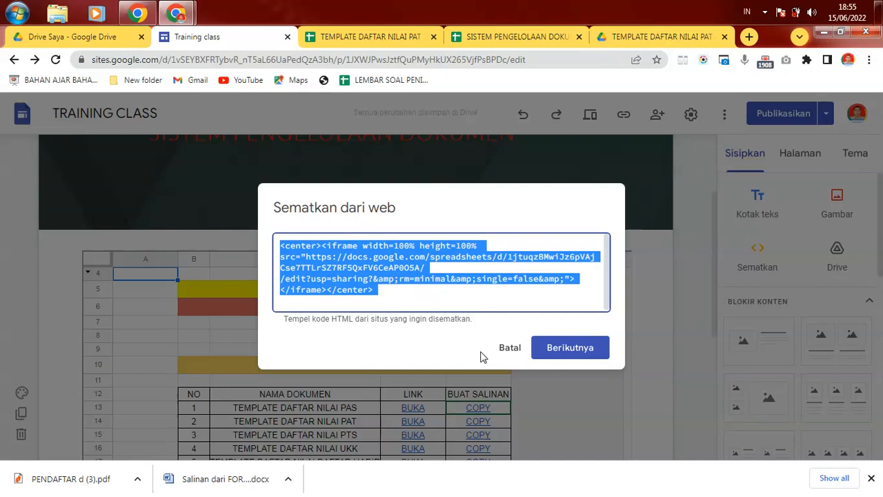
pyautogui.click(508, 348)
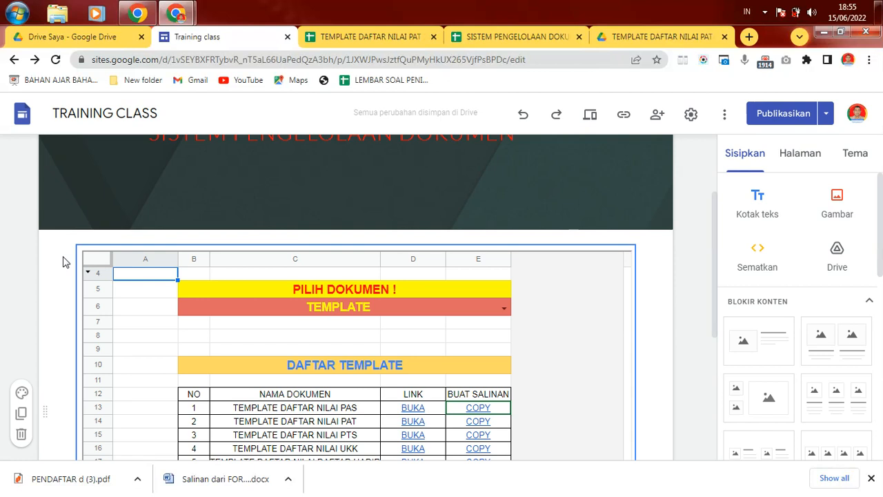
# Step: Replace the old spreadsheet block with a new embed by pasting the copied code and inserting it
pyautogui.click(21, 434)
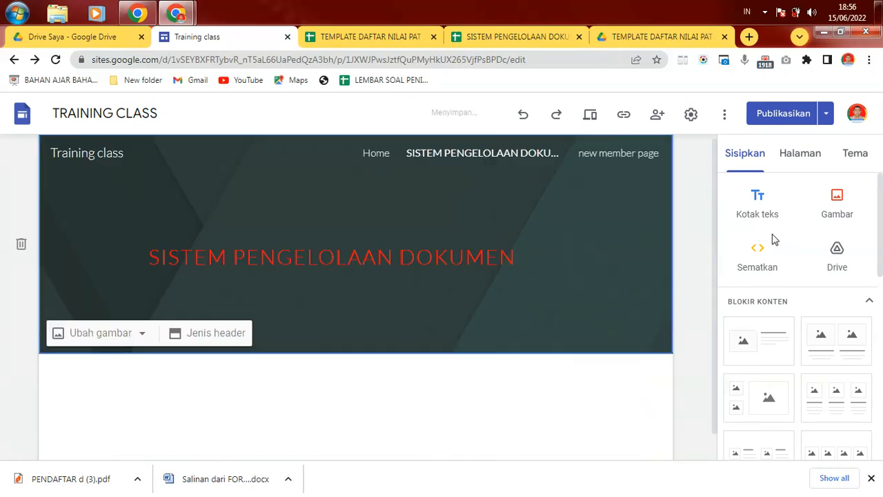
pyautogui.click(759, 254)
pyautogui.click(373, 242)
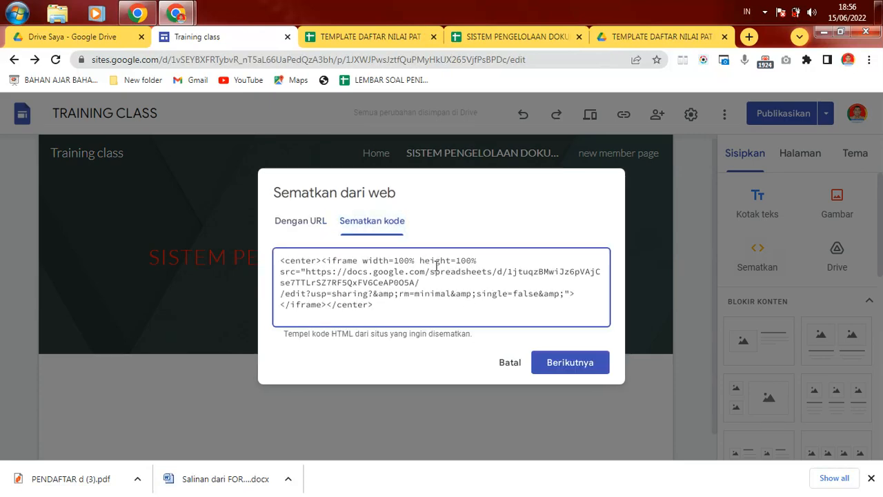
pyautogui.moveTo(304, 271); pyautogui.dragTo(418, 278)
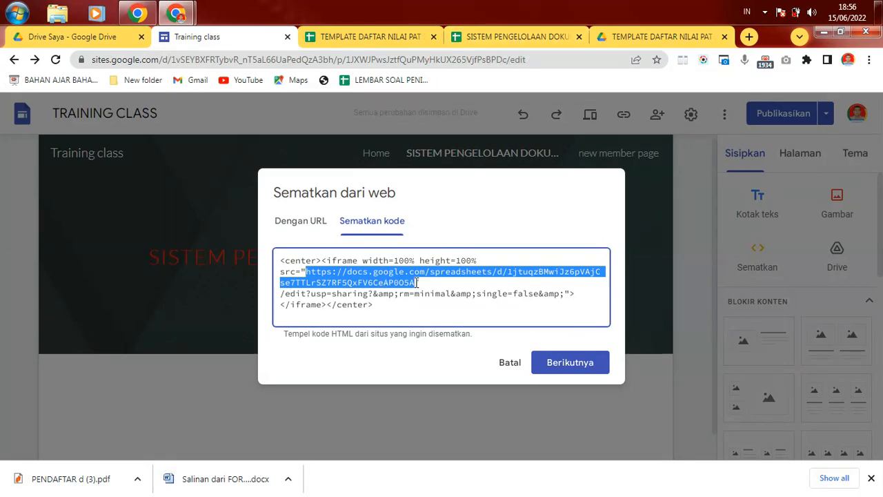
pyautogui.click(543, 367)
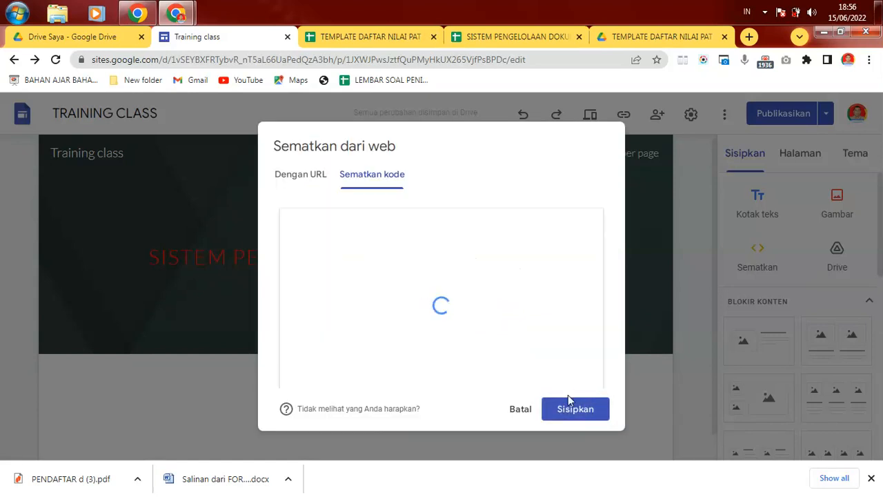
pyautogui.click(562, 412)
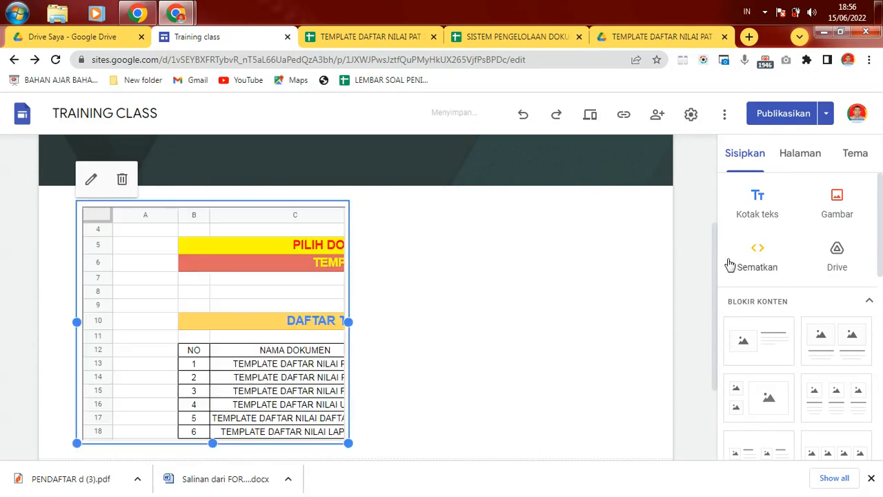
# Step: Widen the embedded sheet frame until the LINK and BUAT SALINAN columns are fully visible
pyautogui.moveTo(716, 255); pyautogui.dragTo(717, 290)
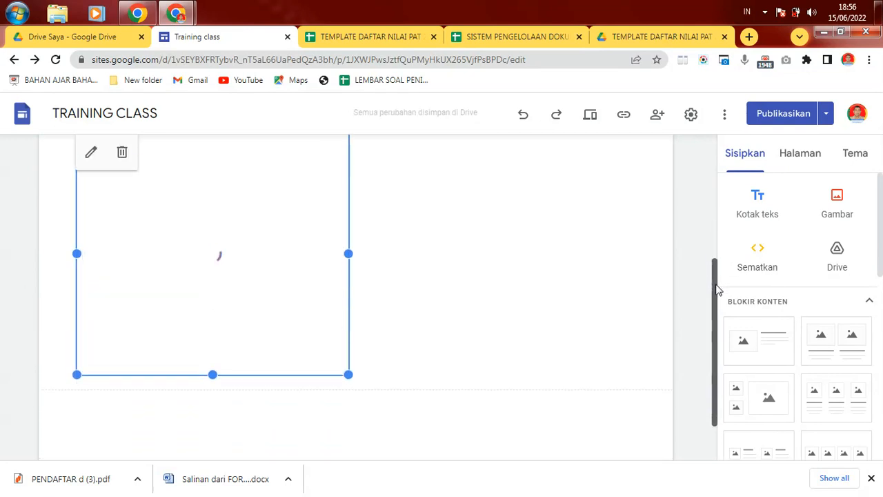
pyautogui.moveTo(349, 375); pyautogui.dragTo(704, 480)
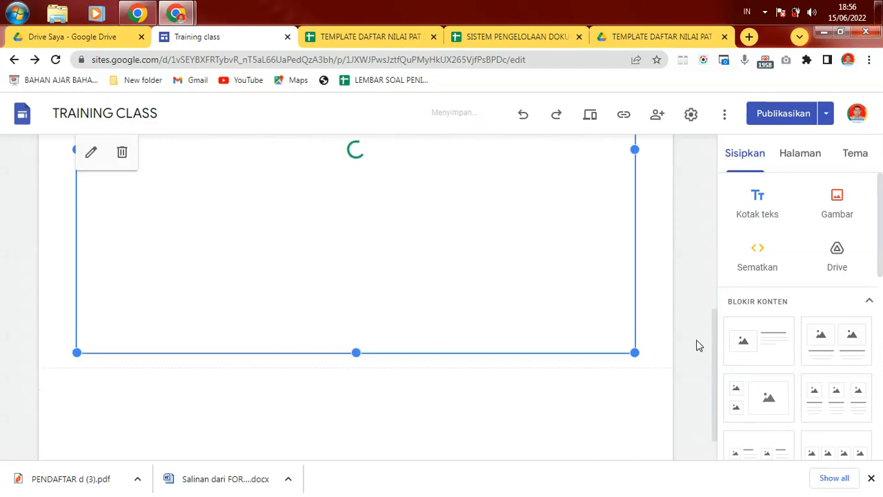
pyautogui.moveTo(715, 331); pyautogui.dragTo(727, 235)
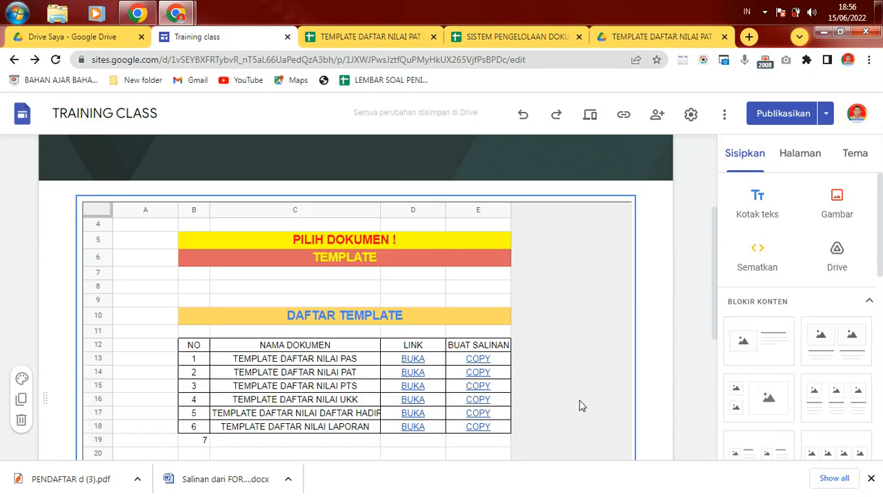
pyautogui.scroll(-3, 728, 275)
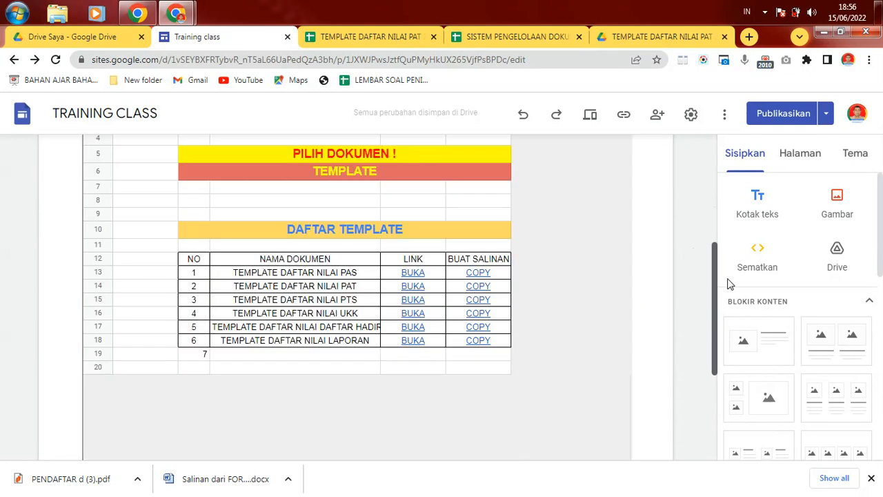
pyautogui.scroll(4, 729, 276)
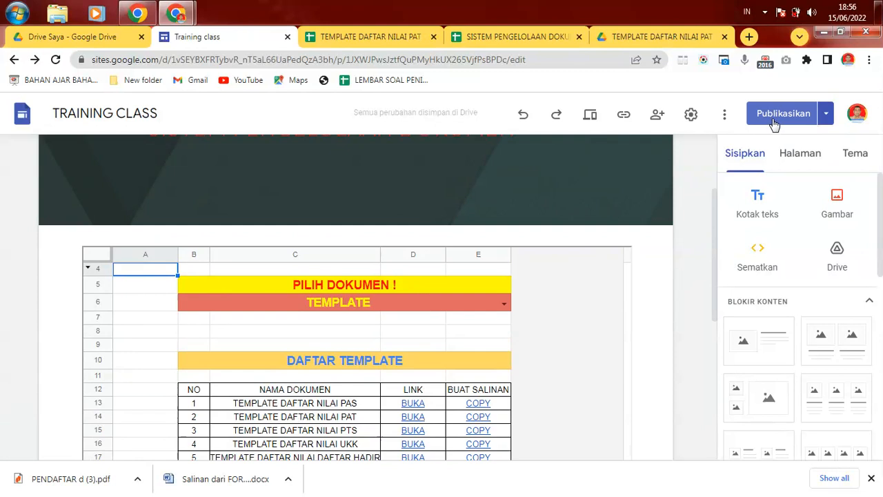
# Step: Preview the site and switch the PILIH DOKUMEN selector to RPP
pyautogui.click(589, 116)
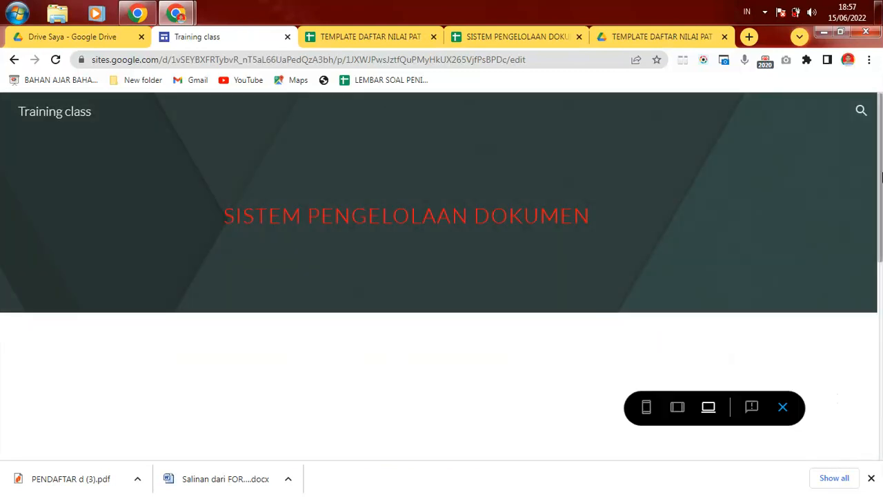
pyautogui.moveTo(881, 215); pyautogui.dragTo(881, 343)
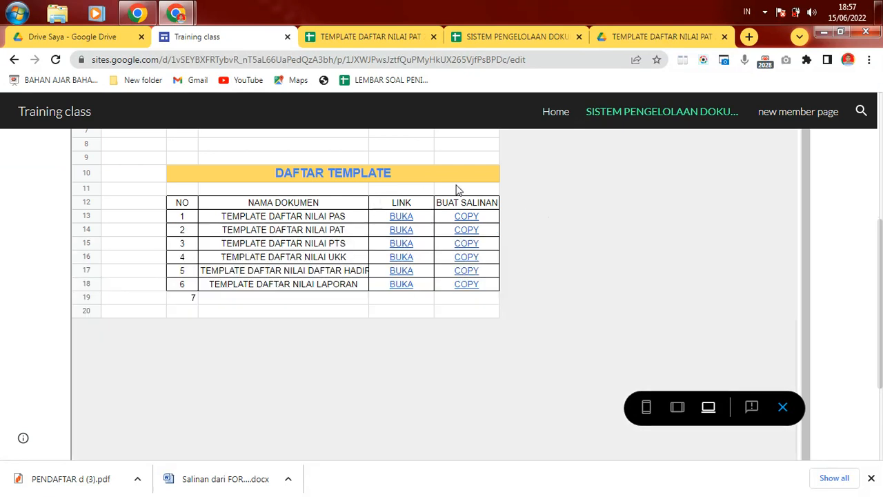
pyautogui.moveTo(882, 236); pyautogui.dragTo(882, 200)
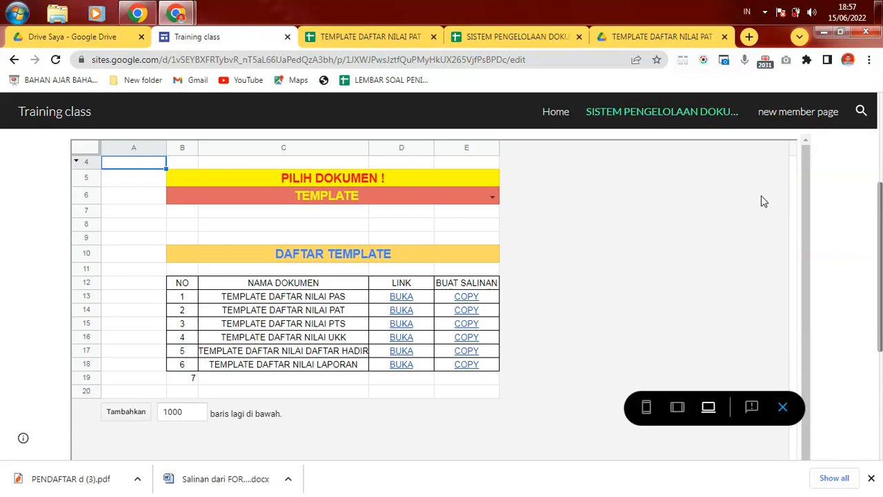
pyautogui.click(492, 198)
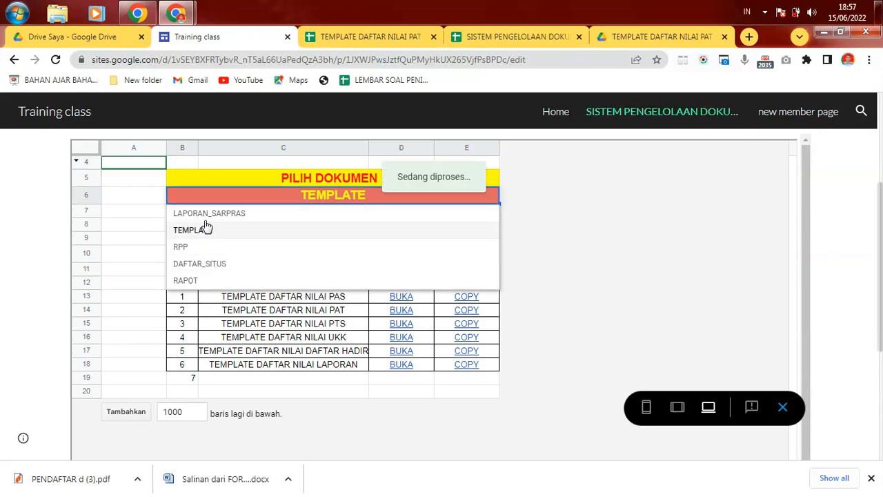
pyautogui.click(183, 247)
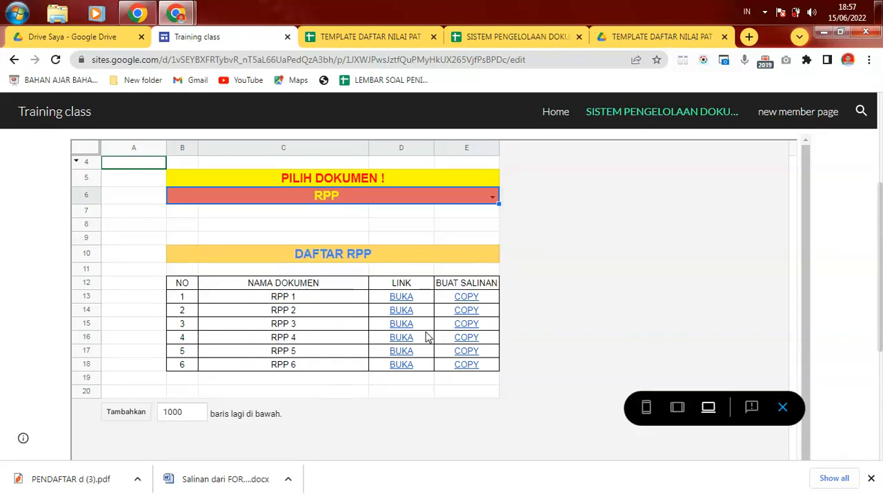
# Step: Check the RPP 2 COPY and BUKA links, then open the RPP HYPERDOC presentation
pyautogui.click(483, 315)
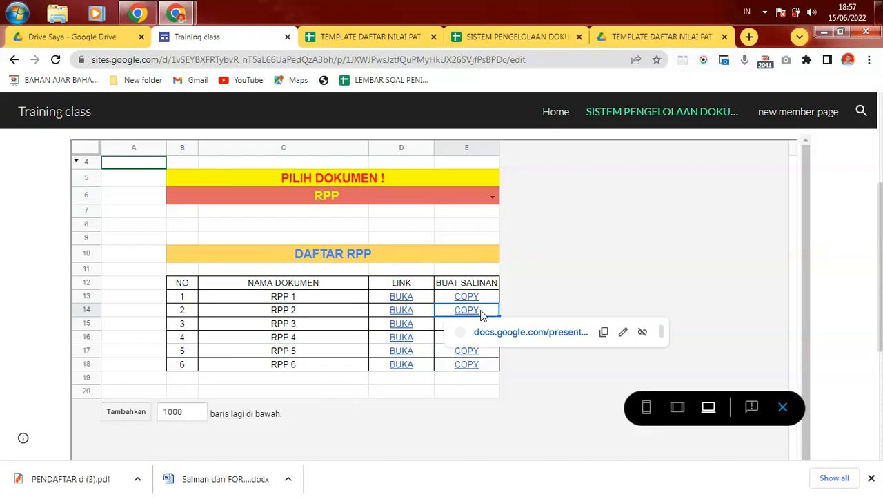
pyautogui.click(424, 315)
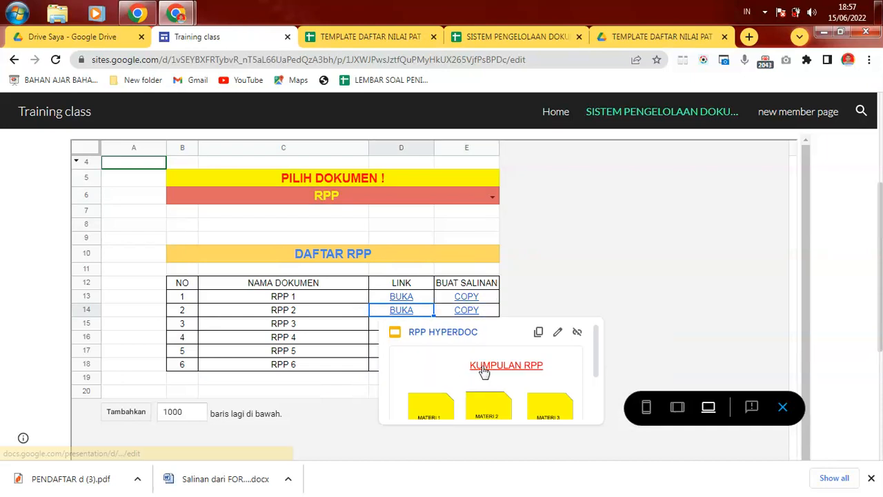
pyautogui.click(567, 230)
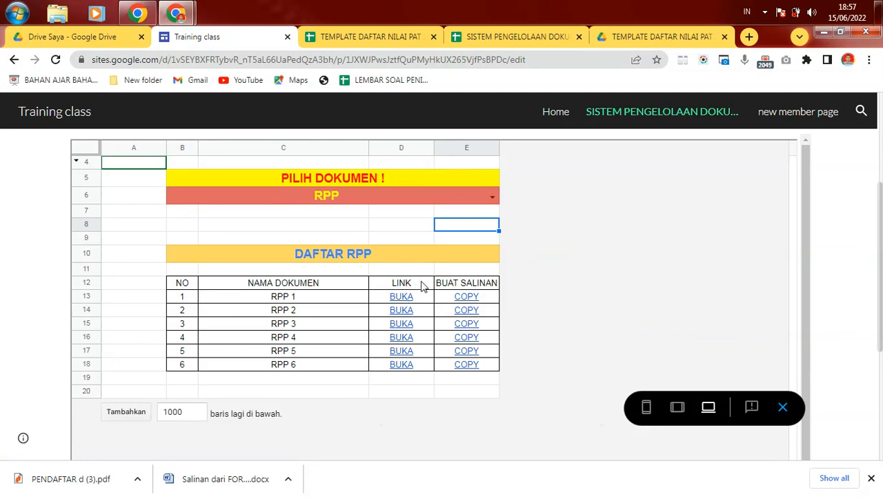
pyautogui.moveTo(806, 249); pyautogui.dragTo(814, 290)
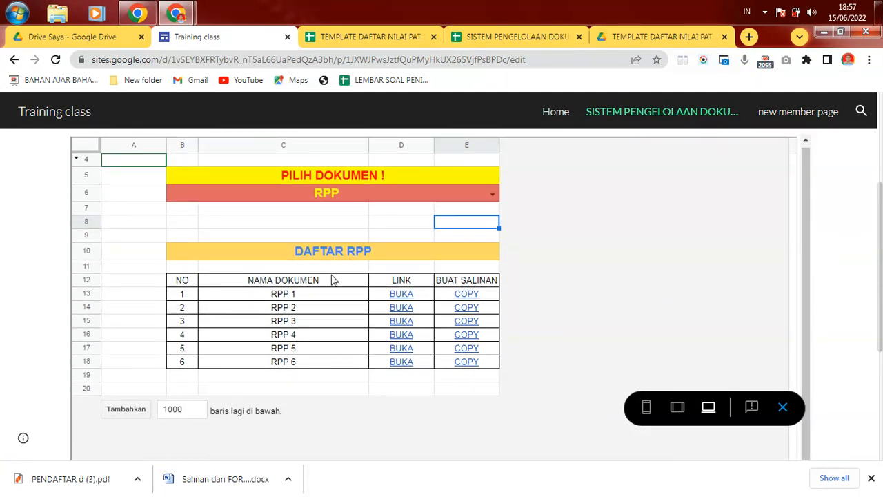
pyautogui.click(399, 309)
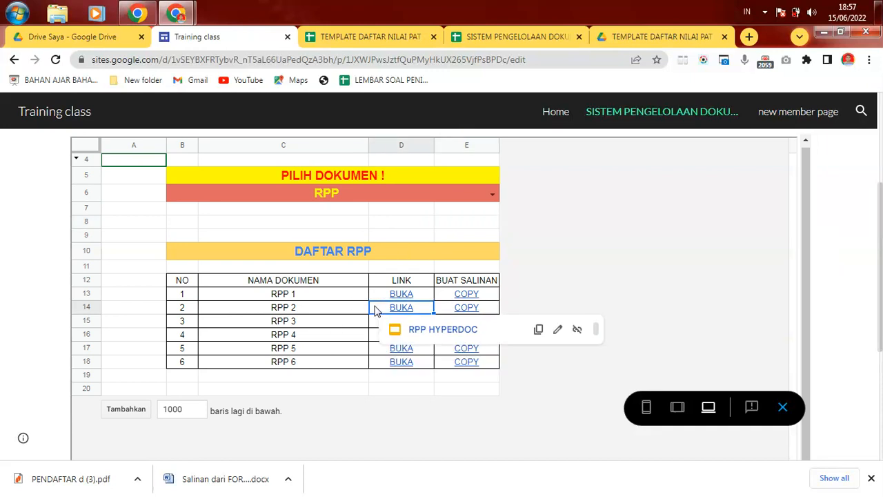
pyautogui.click(434, 331)
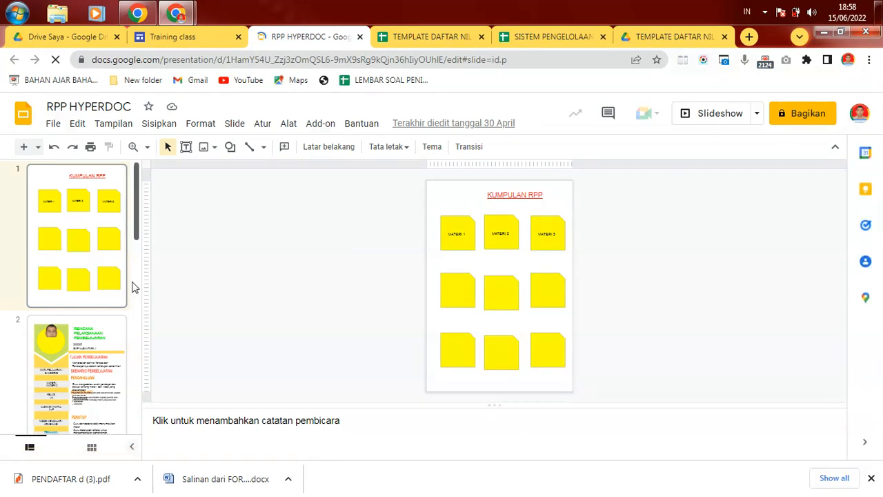
# Step: Scroll the RPP HYPERDOC filmstrip to view slide 5, then go back to the Training class site
pyautogui.scroll(-4, 135, 288)
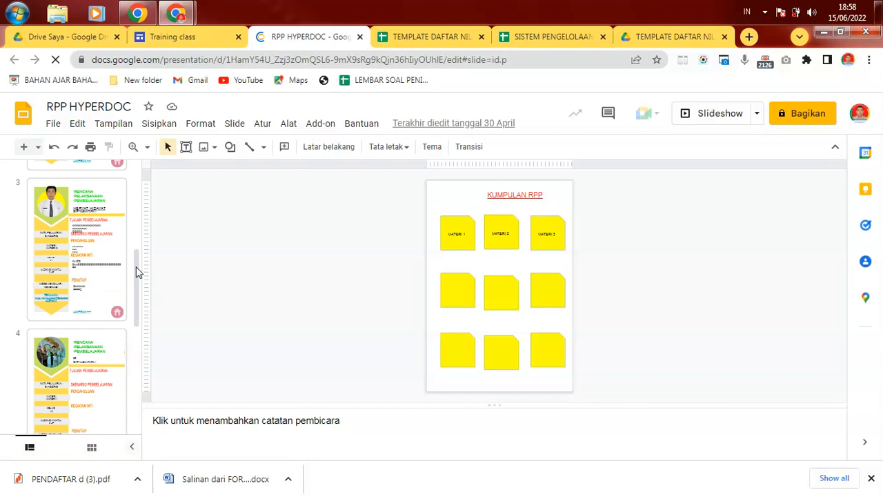
pyautogui.scroll(-4, 136, 296)
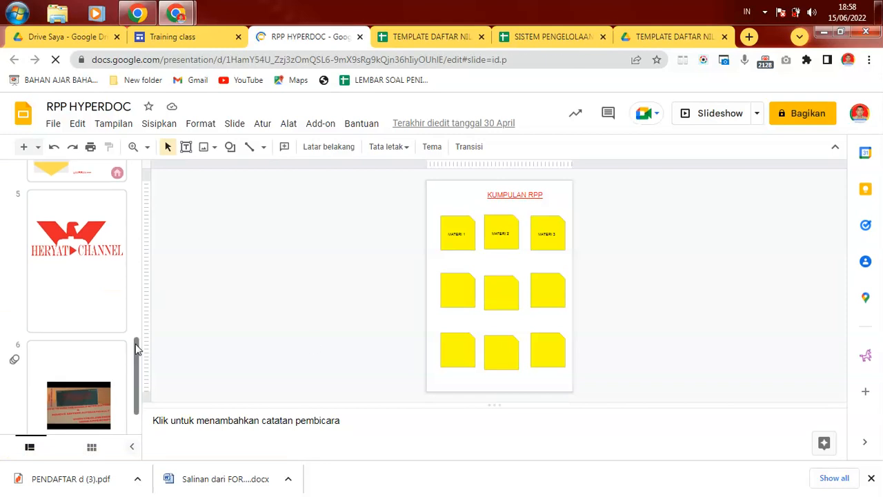
pyautogui.click(86, 290)
pyautogui.click(199, 37)
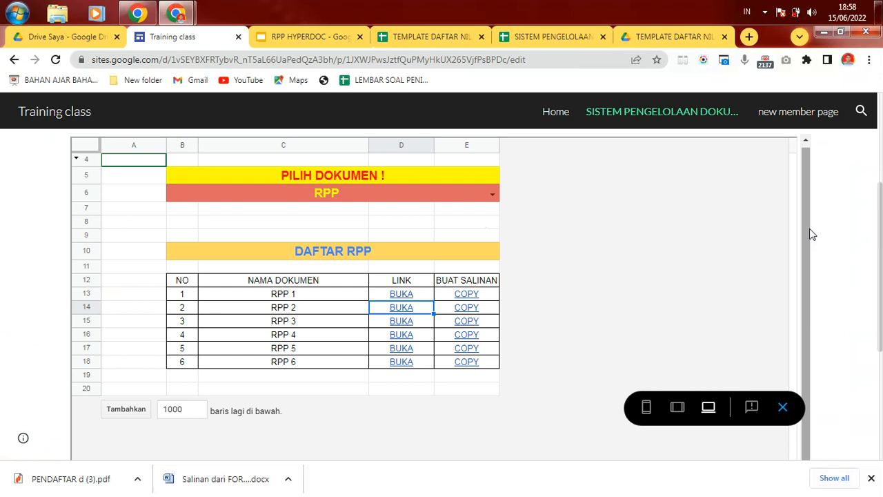
pyautogui.click(732, 210)
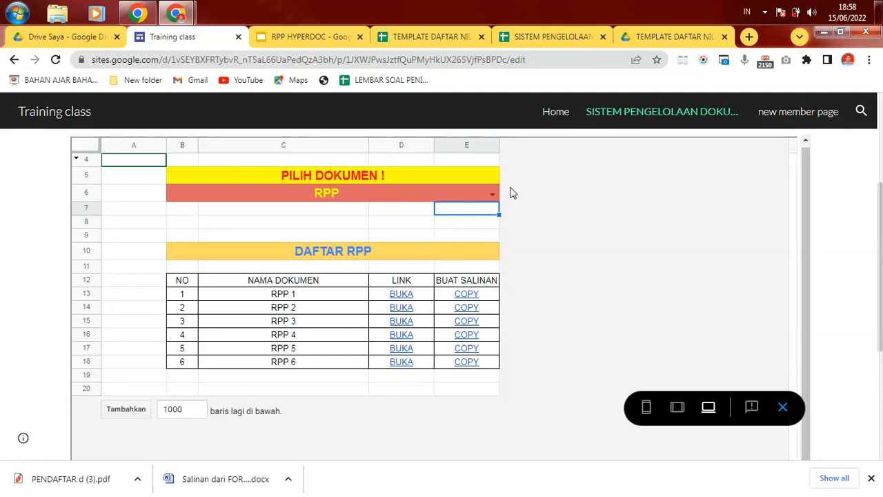
pyautogui.click(446, 298)
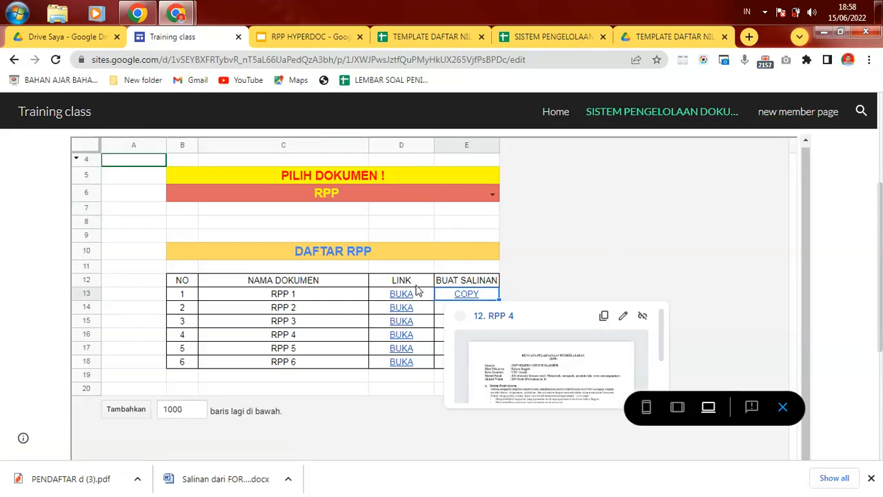
pyautogui.click(338, 298)
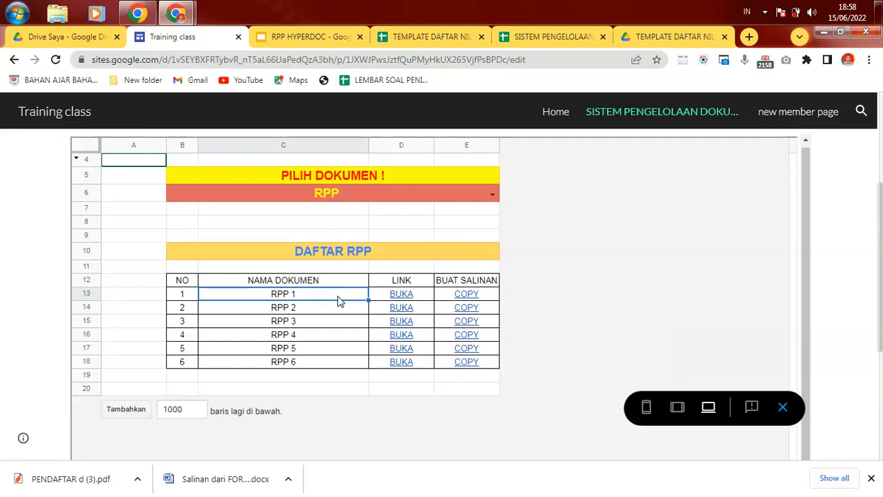
pyautogui.click(673, 244)
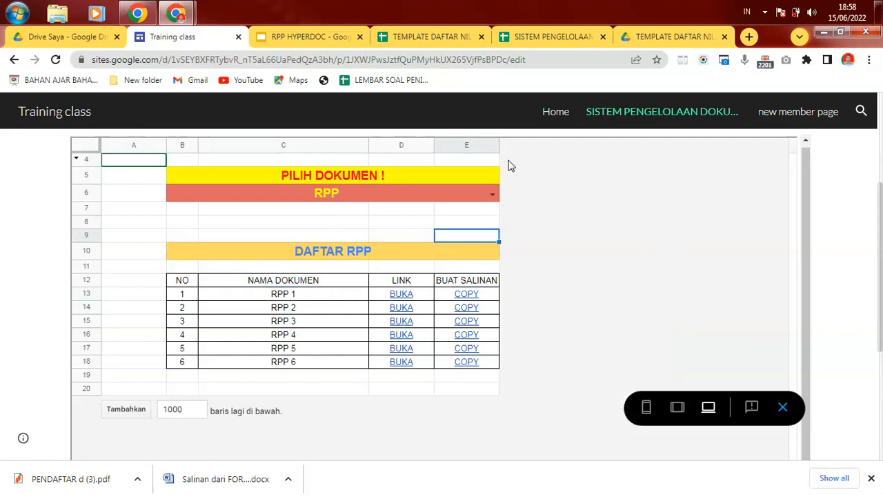